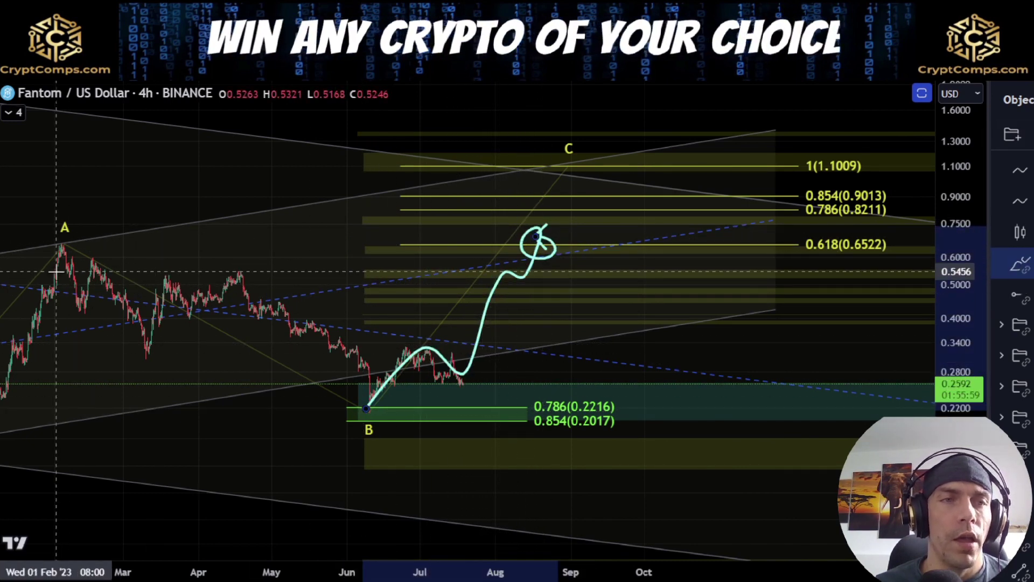
Circle the wave A high with the brush and clear the brush sketches, including the projected rise from B.
{"action": "mouse_move", "coordinate": [49, 248]}
{"action": "left_mouse_down"}
{"action": "mouse_move", "coordinate": [88, 242]}
{"action": "mouse_move", "coordinate": [38, 234]}
{"action": "left_mouse_up"}
{"action": "key", "text": "ctrl+z"}
{"action": "key", "text": "ctrl+z"}
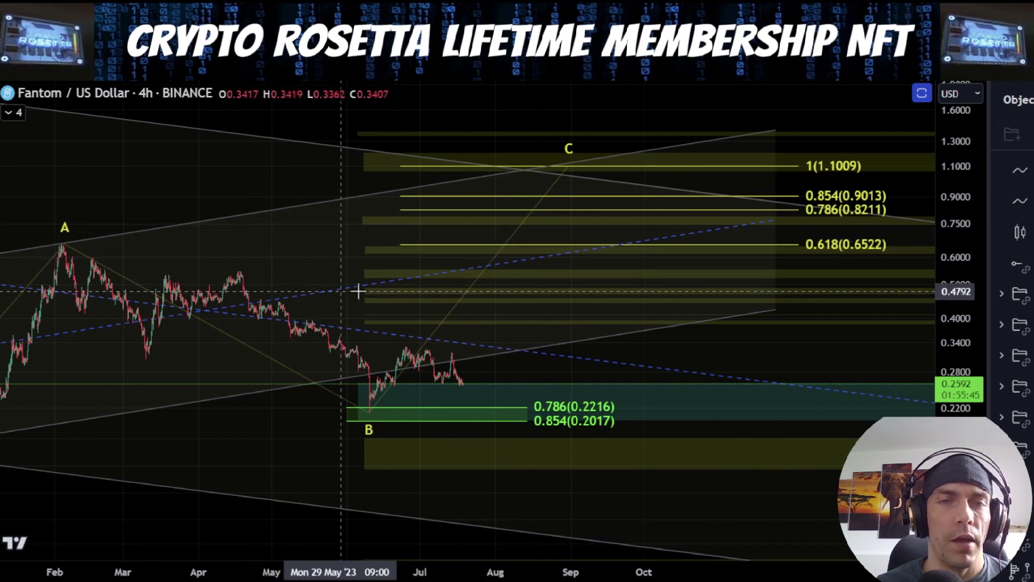
Hide the A-B-C wave count group and show the W-X-Y count group with its (A)-(B)-(C) projection.
{"action": "left_click_drag", "start_coordinate": [283, 235], "coordinate": [415, 247]}
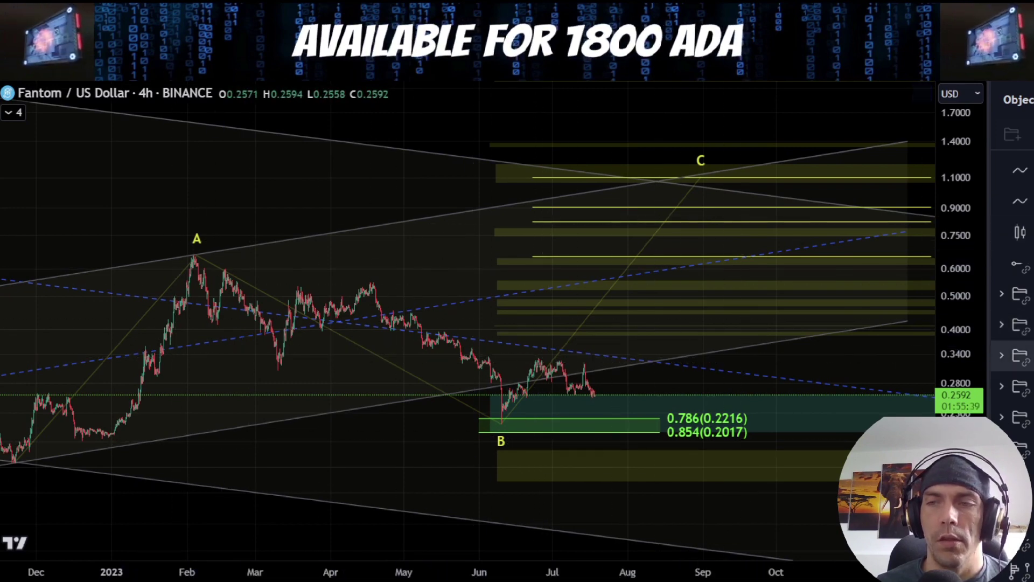
{"action": "left_click", "coordinate": [1030, 325]}
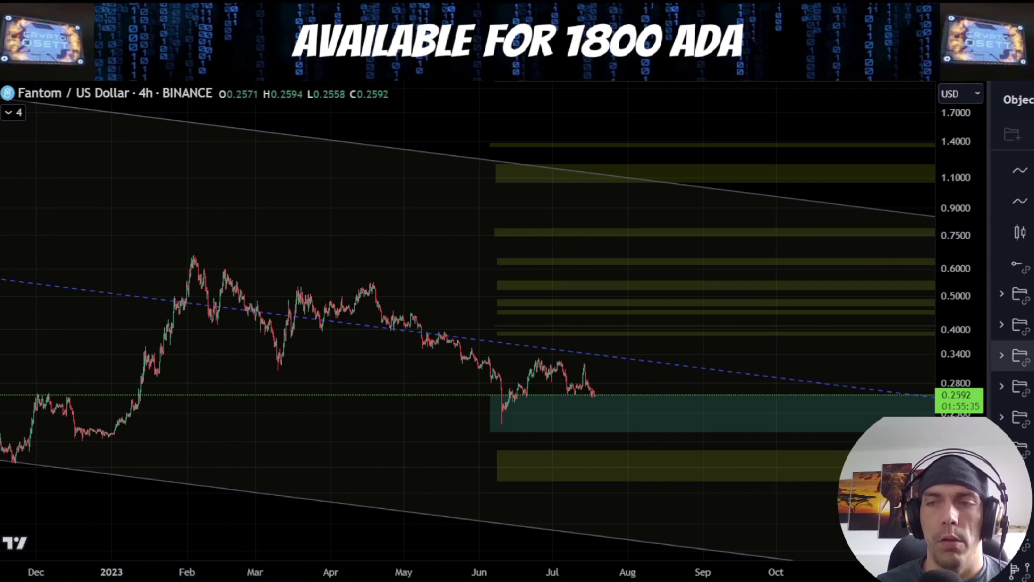
{"action": "left_click", "coordinate": [1030, 324]}
{"action": "left_click", "coordinate": [1029, 324]}
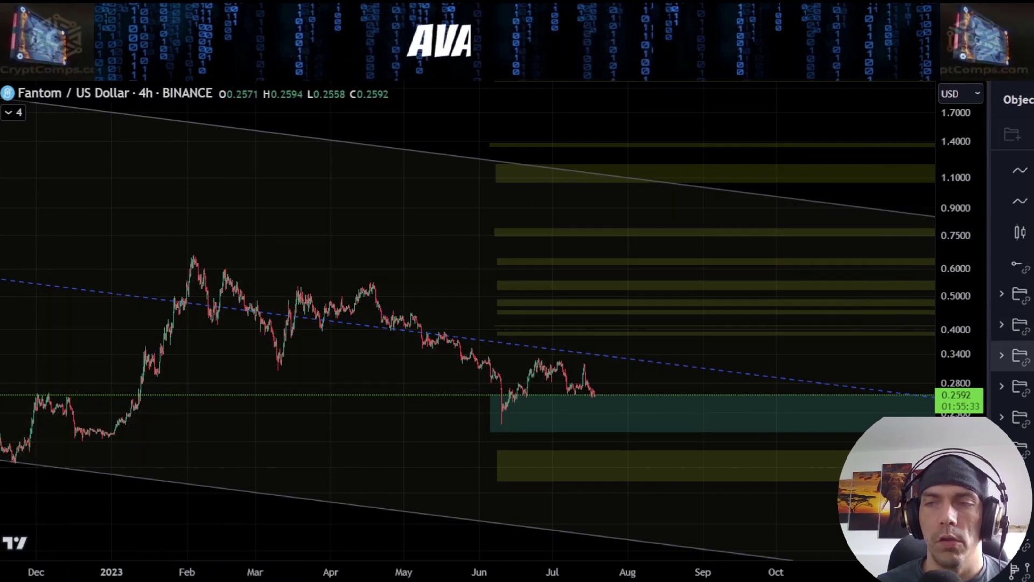
{"action": "left_click", "coordinate": [1030, 355]}
{"action": "left_click_drag", "start_coordinate": [340, 455], "coordinate": [289, 408]}
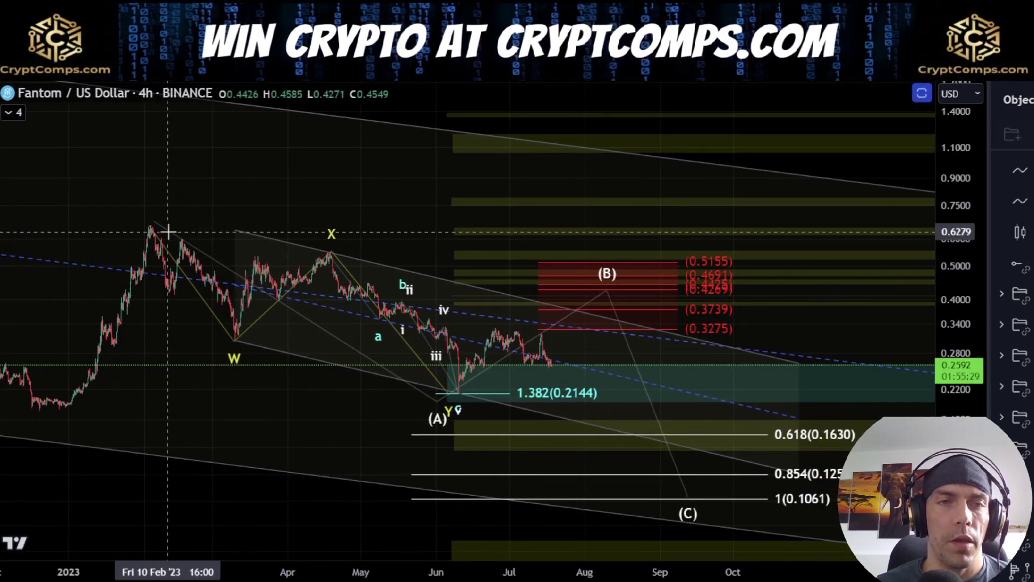
Sketch a brush arrow from the February high down to (A), up to (B) and down to (C), and undo it.
{"action": "mouse_move", "coordinate": [168, 232]}
{"action": "left_mouse_down"}
{"action": "mouse_move", "coordinate": [397, 418]}
{"action": "mouse_move", "coordinate": [616, 268]}
{"action": "mouse_move", "coordinate": [730, 476]}
{"action": "left_mouse_up"}
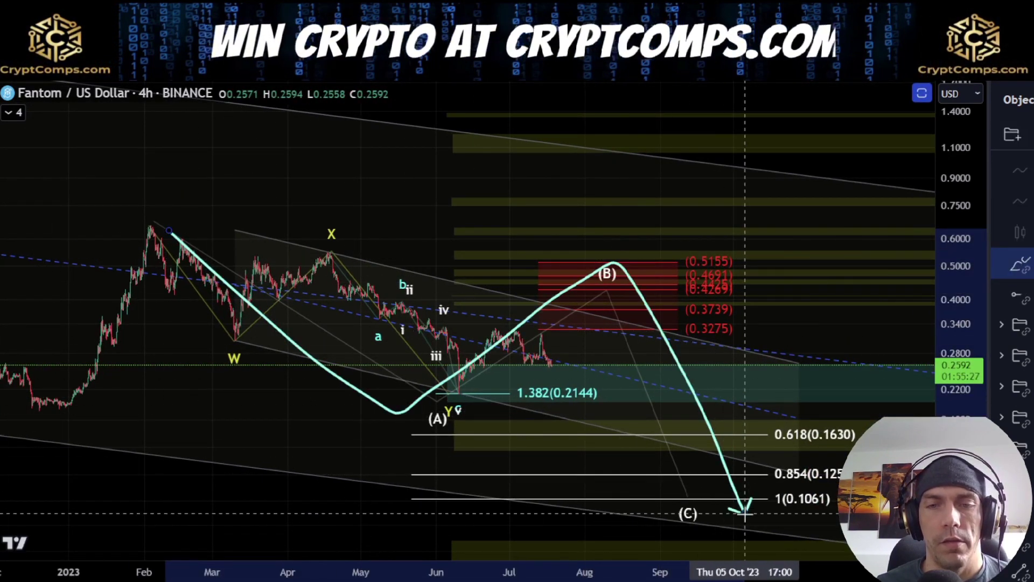
{"action": "key", "text": "ctrl+z"}
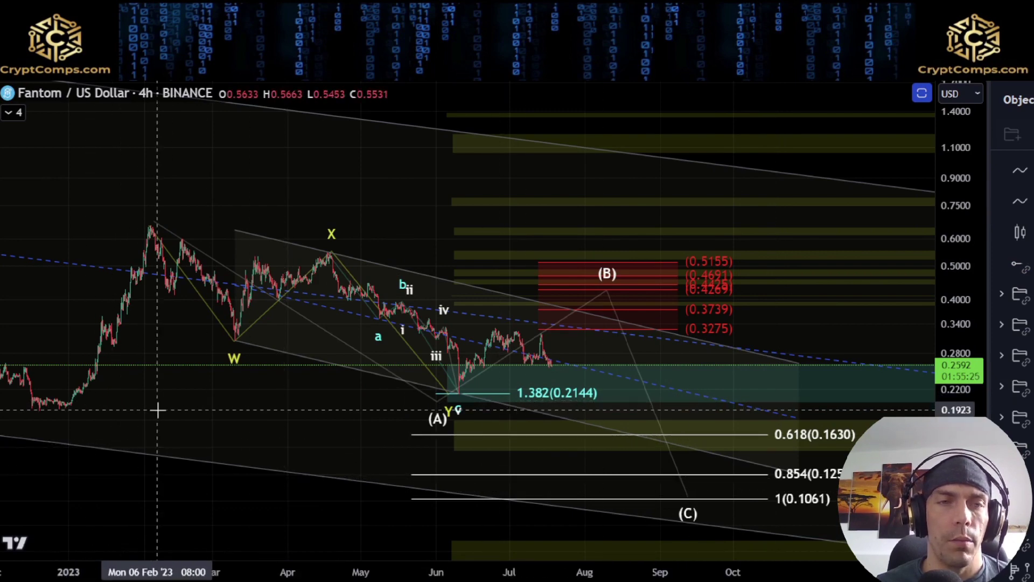
{"action": "left_click_drag", "start_coordinate": [157, 409], "coordinate": [392, 409]}
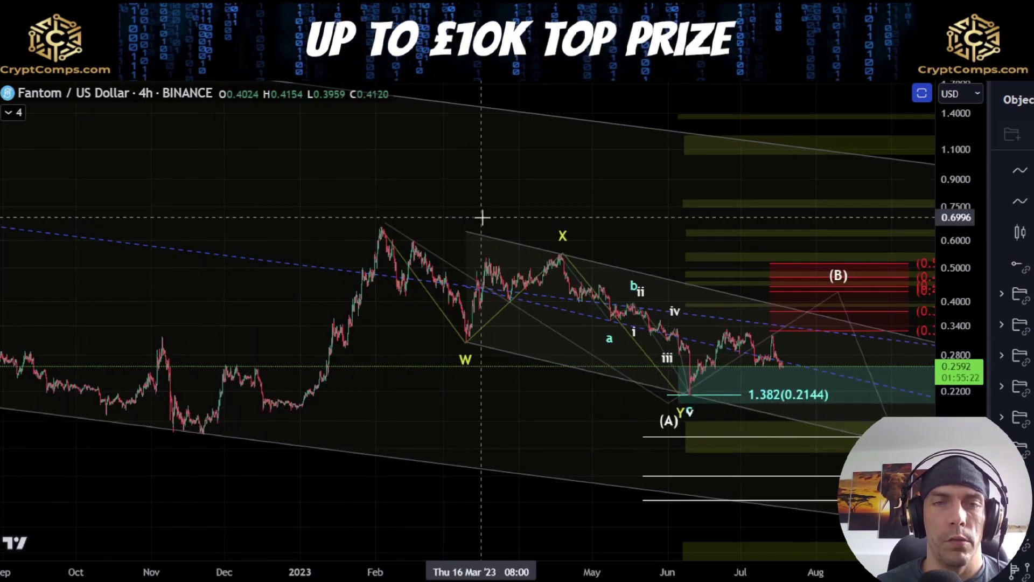
{"action": "left_click_drag", "start_coordinate": [578, 454], "coordinate": [347, 404]}
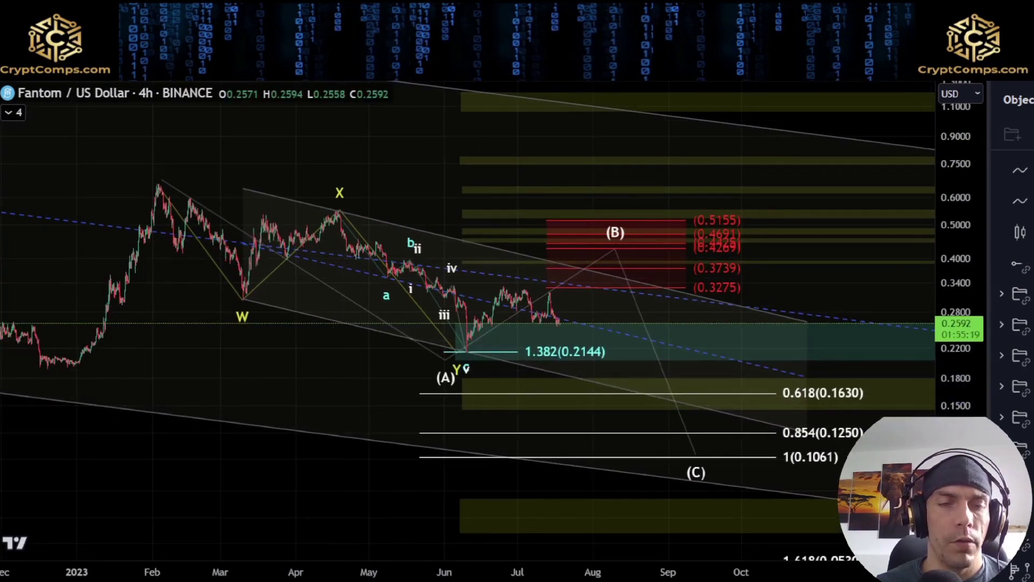
Sketch the W-X-Y path up to (B), circle the red target levels from 0.3275 to 0.5155, and remove the sketches.
{"action": "mouse_move", "coordinate": [175, 195]}
{"action": "left_mouse_down"}
{"action": "mouse_move", "coordinate": [267, 300]}
{"action": "mouse_move", "coordinate": [433, 337]}
{"action": "mouse_move", "coordinate": [606, 232]}
{"action": "left_mouse_up"}
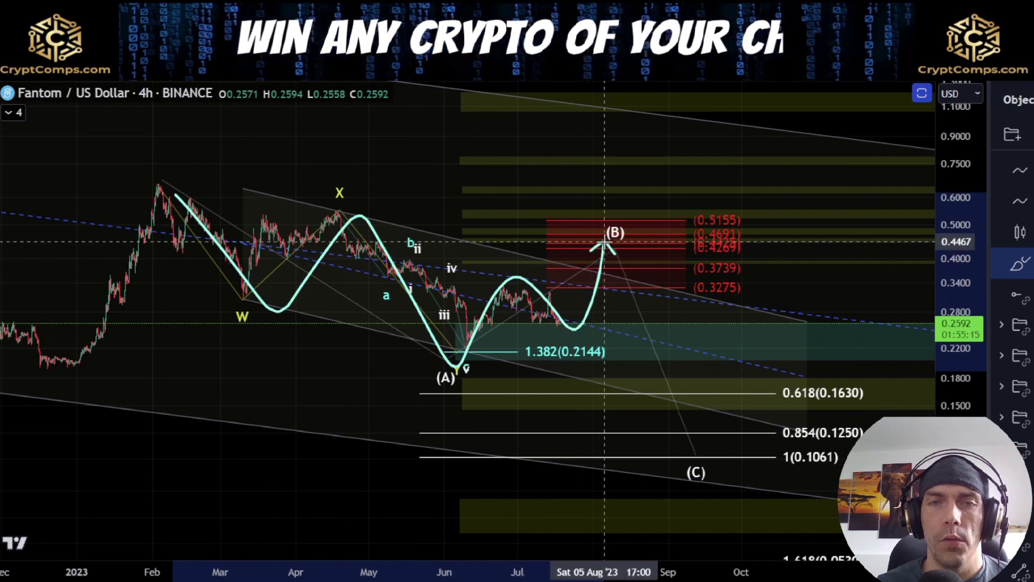
{"action": "mouse_move", "coordinate": [754, 208]}
{"action": "left_mouse_down"}
{"action": "mouse_move", "coordinate": [665, 226]}
{"action": "mouse_move", "coordinate": [775, 237]}
{"action": "mouse_move", "coordinate": [778, 218]}
{"action": "mouse_move", "coordinate": [732, 199]}
{"action": "left_mouse_up"}
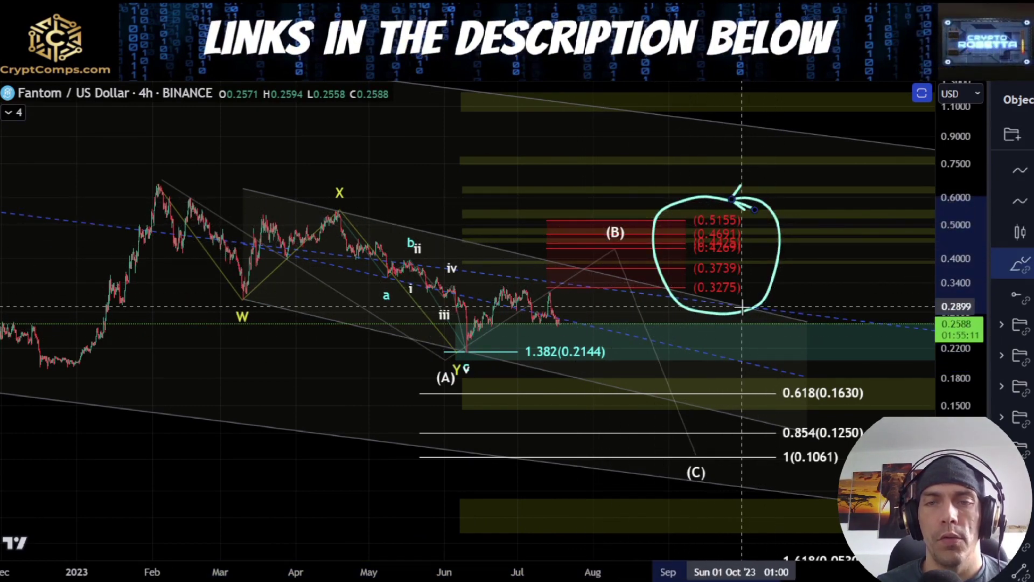
{"action": "left_click_drag", "start_coordinate": [688, 297], "coordinate": [739, 295]}
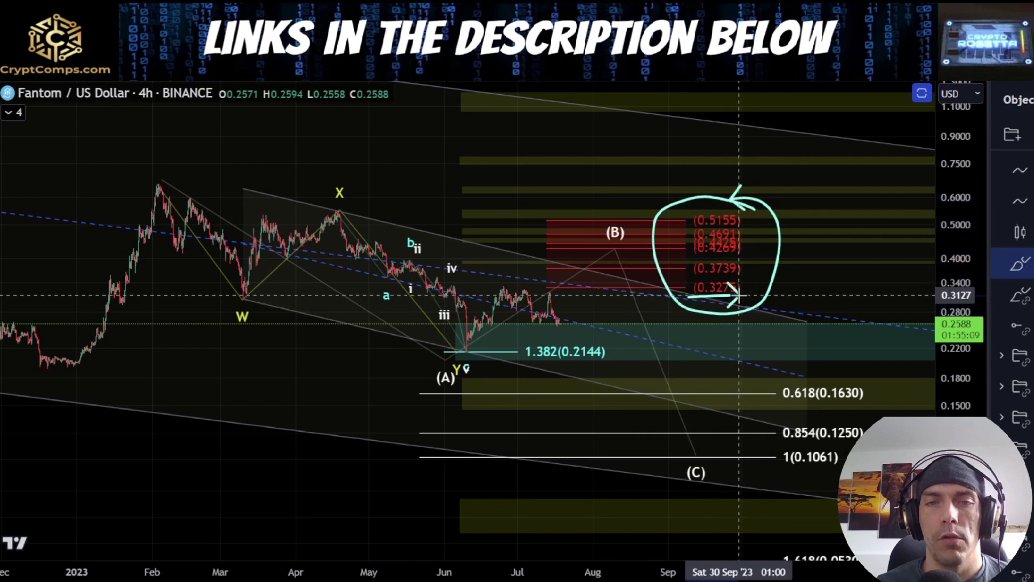
{"action": "key", "text": "ctrl+z"}
{"action": "key", "text": "ctrl+z"}
Sketch possible zigzag paths from the June low towards the red (B) target levels, undoing each one.
{"action": "left_click_drag", "start_coordinate": [484, 291], "coordinate": [563, 289]}
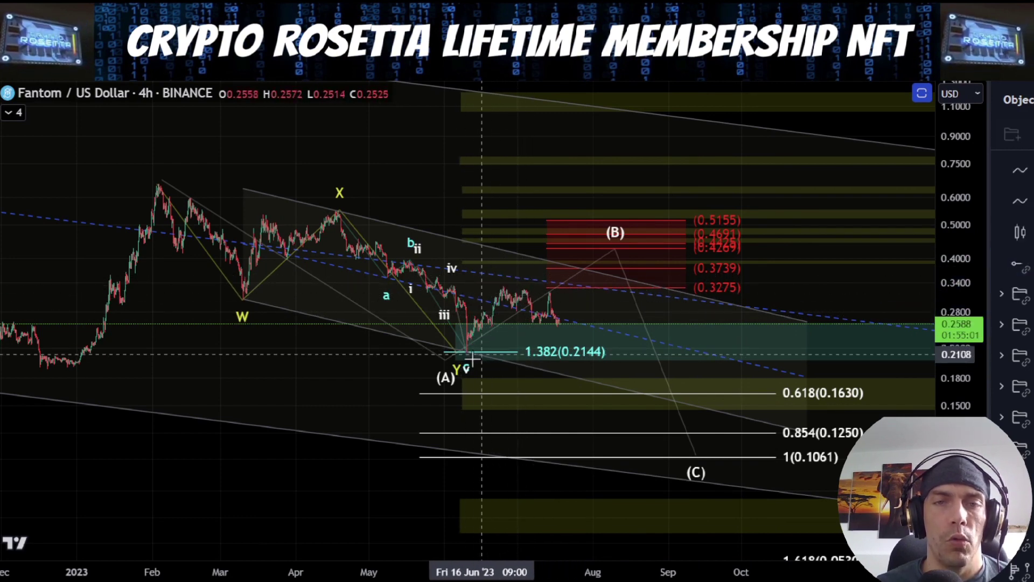
{"action": "mouse_move", "coordinate": [472, 358]}
{"action": "left_mouse_down"}
{"action": "mouse_move", "coordinate": [504, 291]}
{"action": "mouse_move", "coordinate": [526, 318]}
{"action": "mouse_move", "coordinate": [554, 296]}
{"action": "mouse_move", "coordinate": [561, 307]}
{"action": "left_mouse_up"}
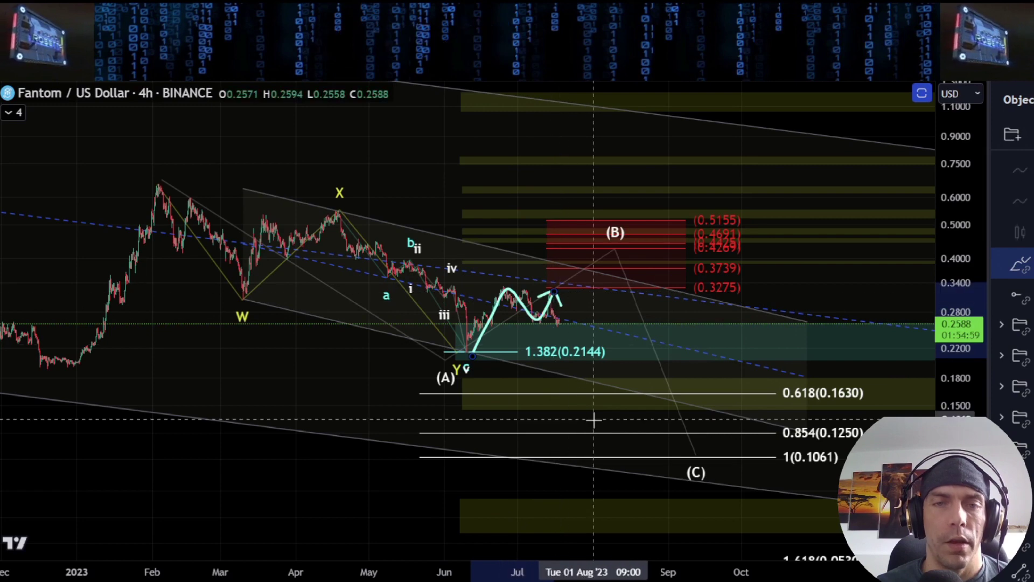
{"action": "key", "text": "ctrl+z"}
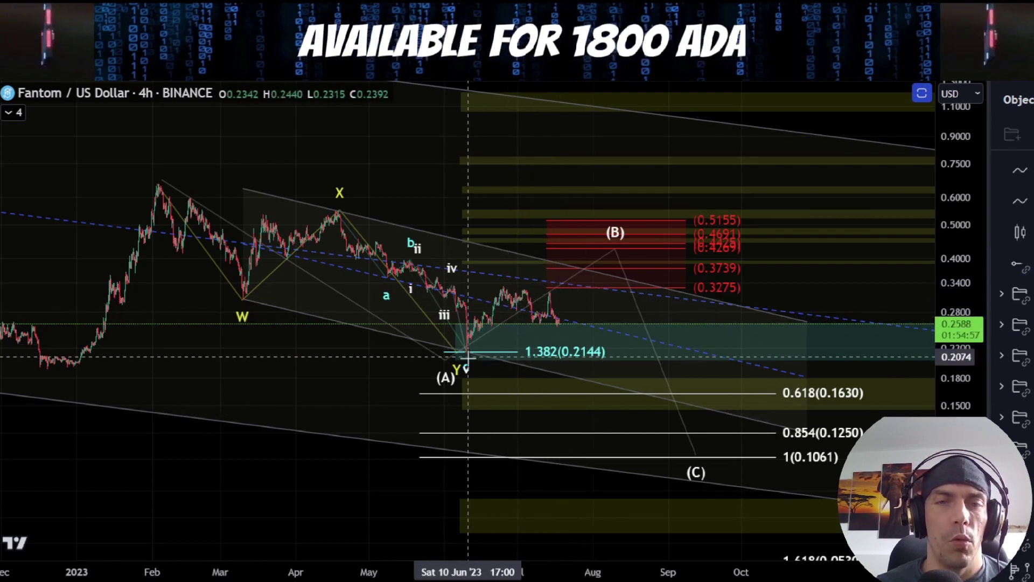
{"action": "mouse_move", "coordinate": [468, 356]}
{"action": "left_mouse_down"}
{"action": "mouse_move", "coordinate": [500, 290]}
{"action": "mouse_move", "coordinate": [574, 339]}
{"action": "left_mouse_up"}
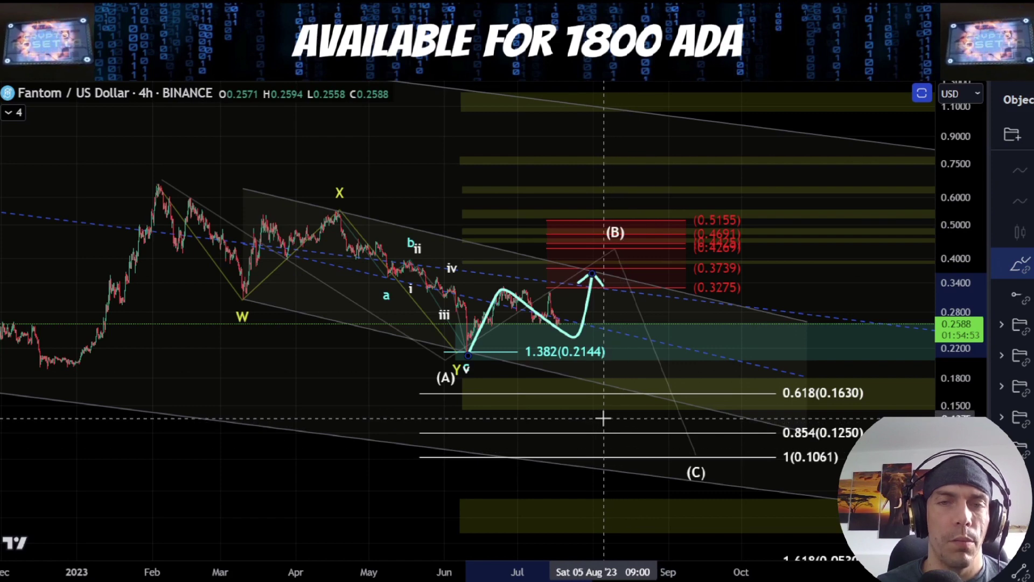
{"action": "key", "text": "ctrl+z"}
Sketch and circle the rebound from the June low, continue the path down to (C), and remove these sketches.
{"action": "left_click_drag", "start_coordinate": [468, 354], "coordinate": [511, 304]}
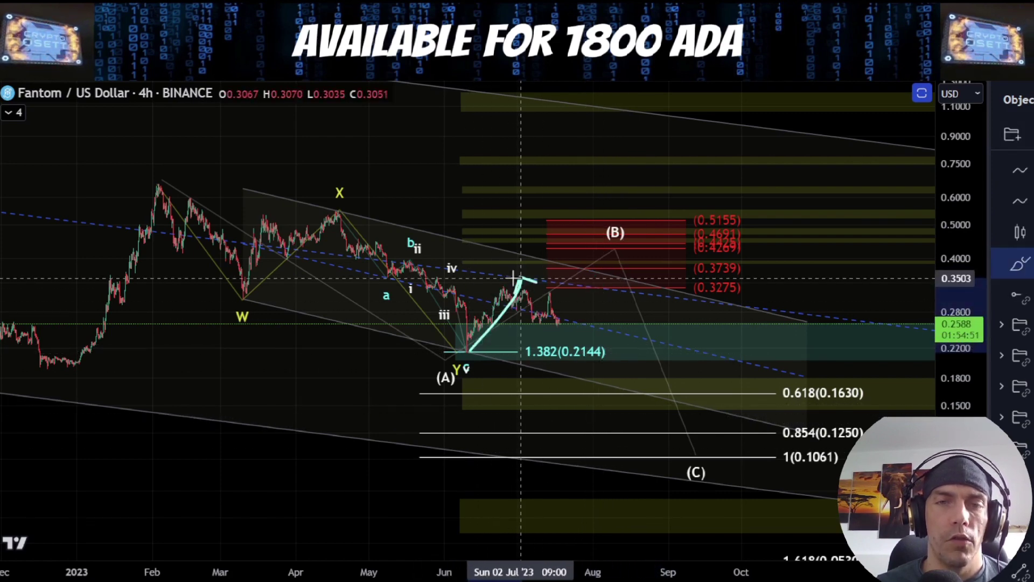
{"action": "mouse_move", "coordinate": [470, 351]}
{"action": "left_mouse_down"}
{"action": "mouse_move", "coordinate": [522, 302]}
{"action": "mouse_move", "coordinate": [513, 289]}
{"action": "mouse_move", "coordinate": [594, 380]}
{"action": "left_mouse_up"}
{"action": "left_click_drag", "start_coordinate": [639, 352], "coordinate": [701, 476]}
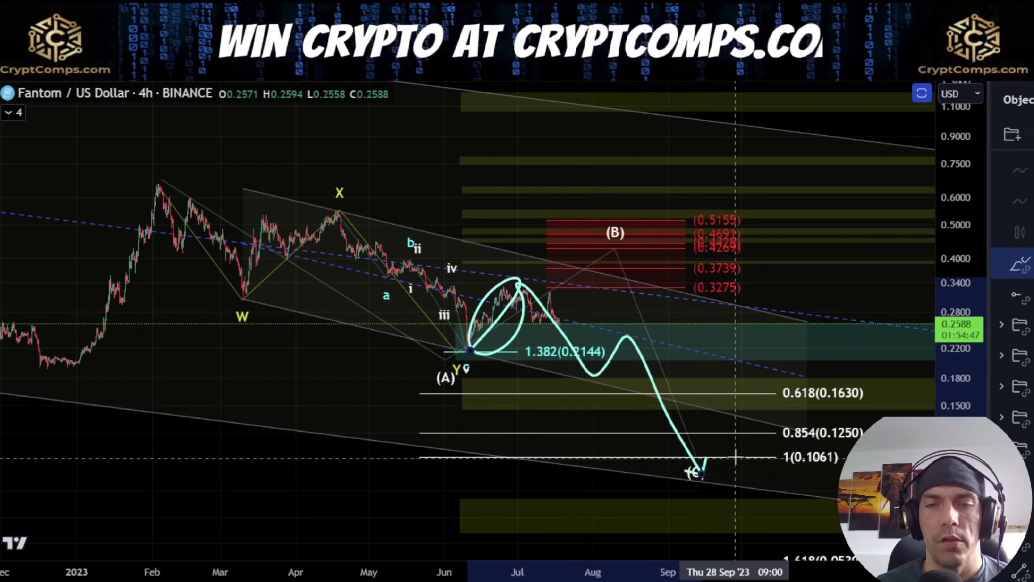
{"action": "key", "text": "Delete"}
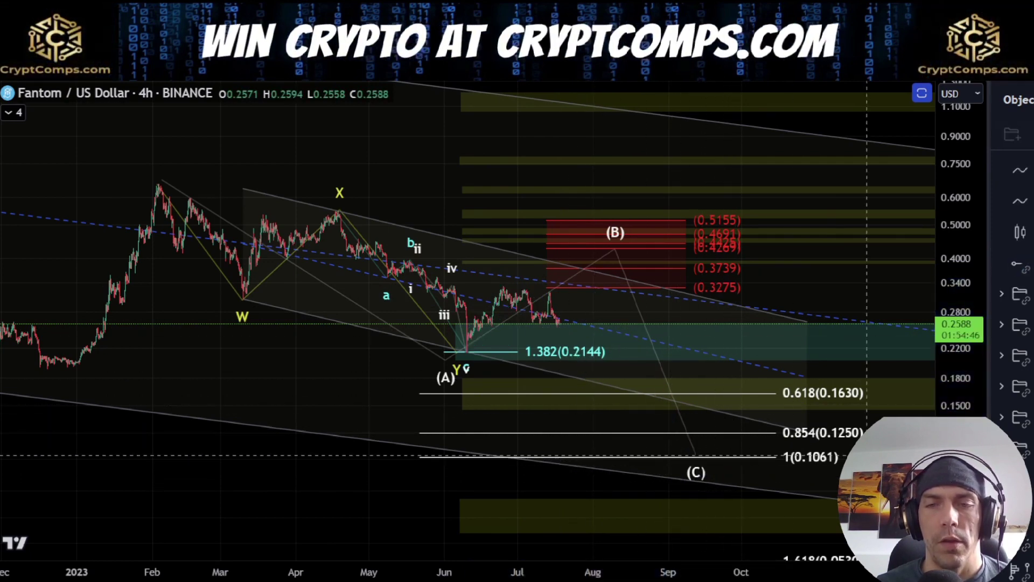
Point out the 0.854 (0.1250) and 1 (0.1061) extension levels and the (C) end of the wave projection.
{"action": "left_click", "coordinate": [808, 432]}
{"action": "left_click", "coordinate": [857, 451]}
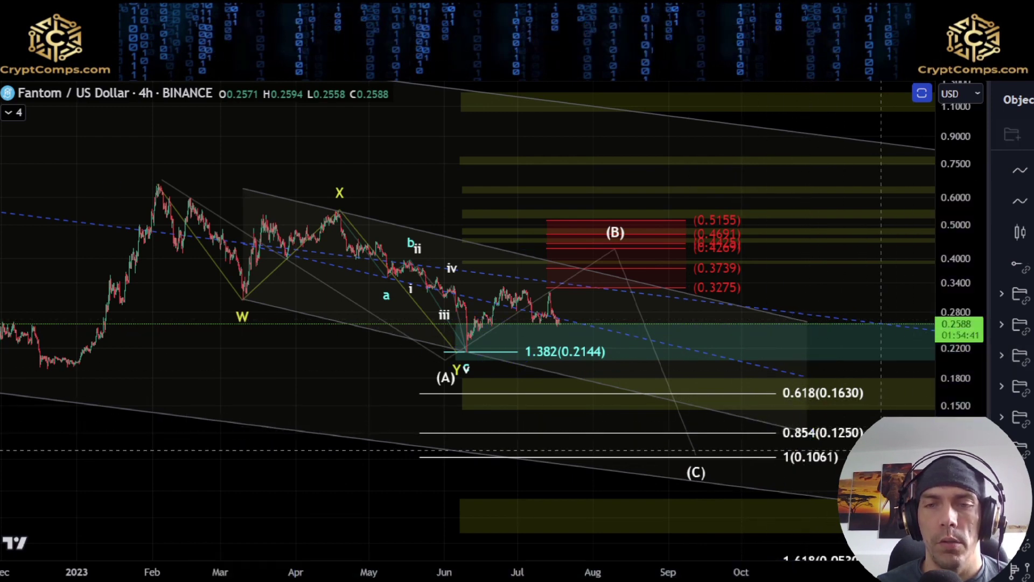
{"action": "left_click", "coordinate": [799, 460]}
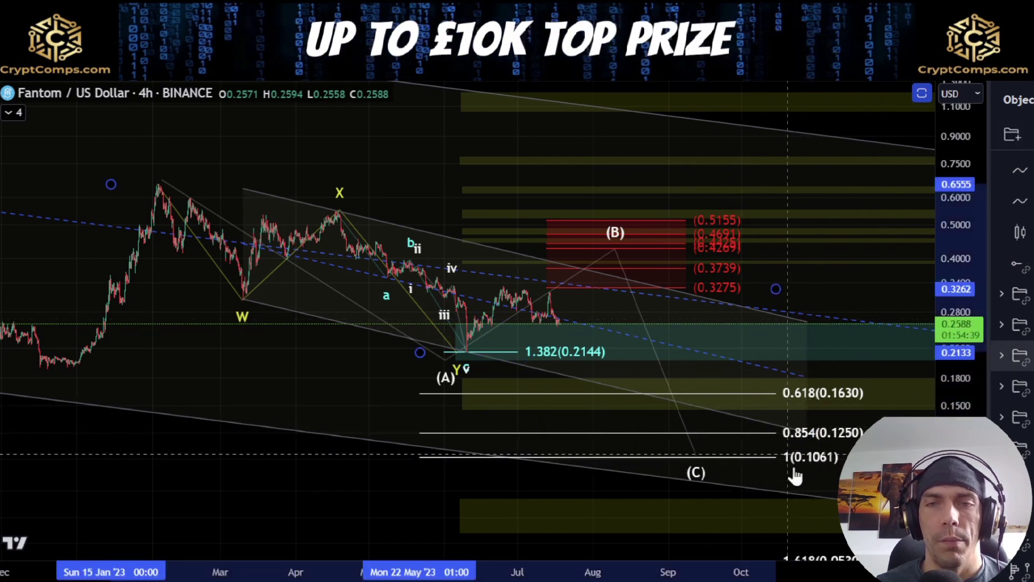
{"action": "left_click", "coordinate": [877, 470]}
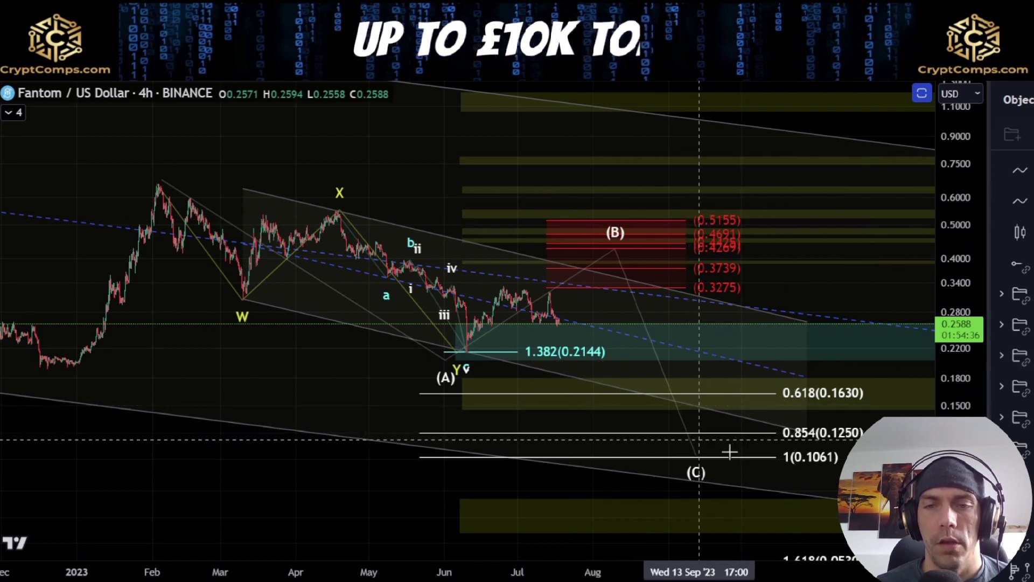
{"action": "left_click", "coordinate": [706, 455]}
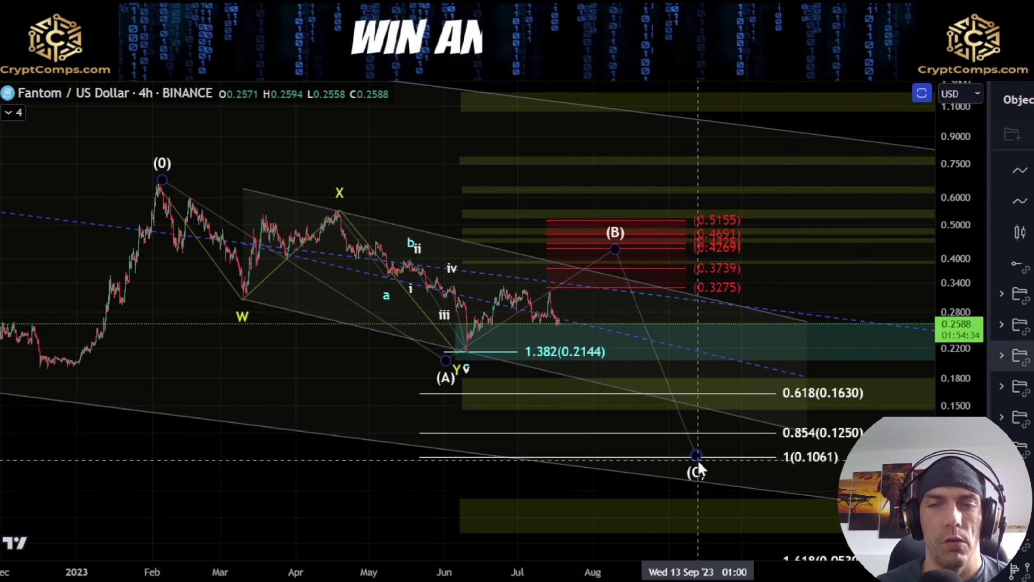
{"action": "left_click", "coordinate": [698, 470]}
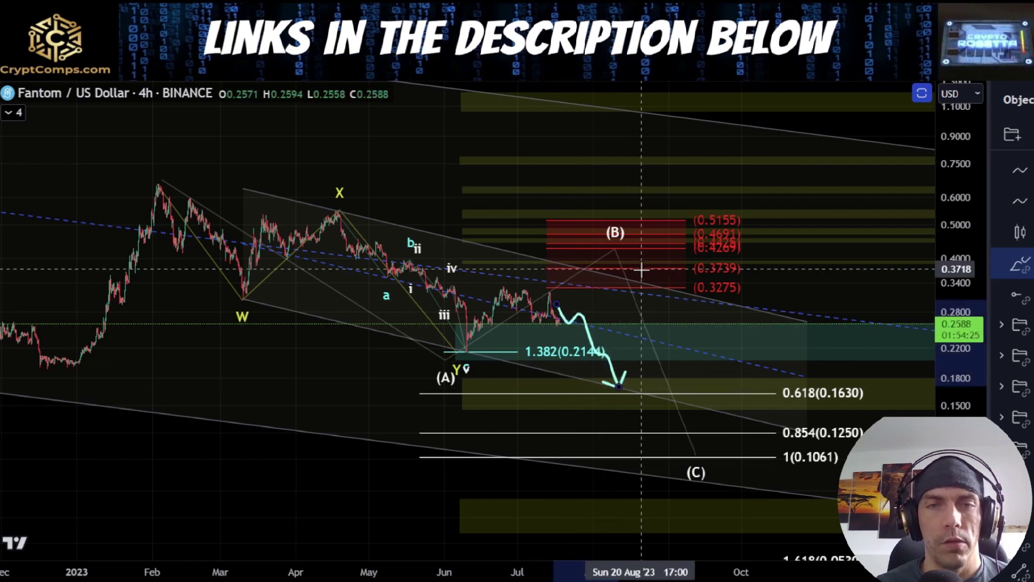
Move the projection's (B) point to the late-June high at about 0.3465 and delete the brush arrow pointing towards 0.1630.
{"action": "left_click_drag", "start_coordinate": [616, 250], "coordinate": [512, 288]}
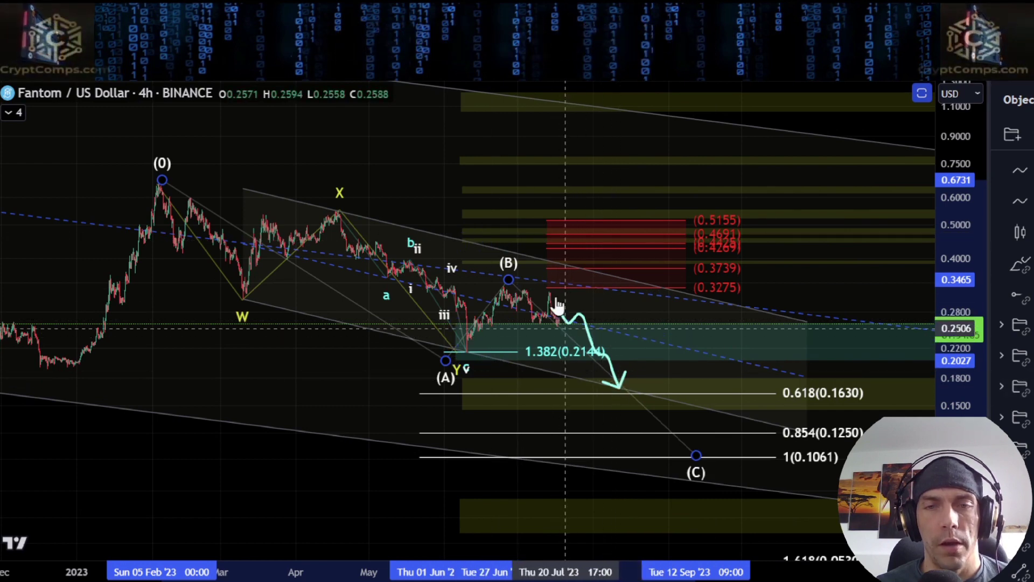
{"action": "left_click", "coordinate": [612, 366]}
{"action": "key", "text": "Delete"}
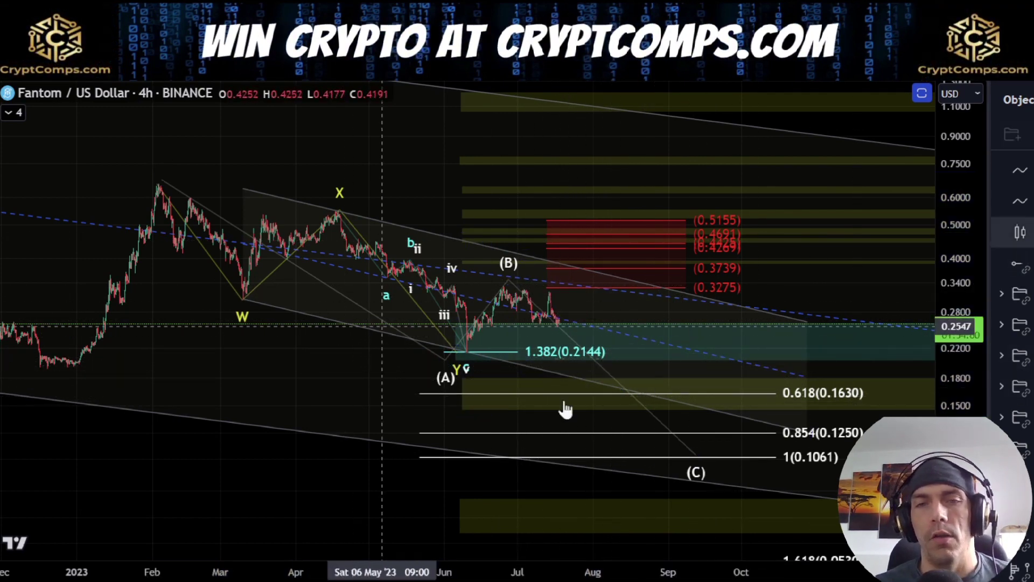
{"action": "left_click", "coordinate": [468, 356]}
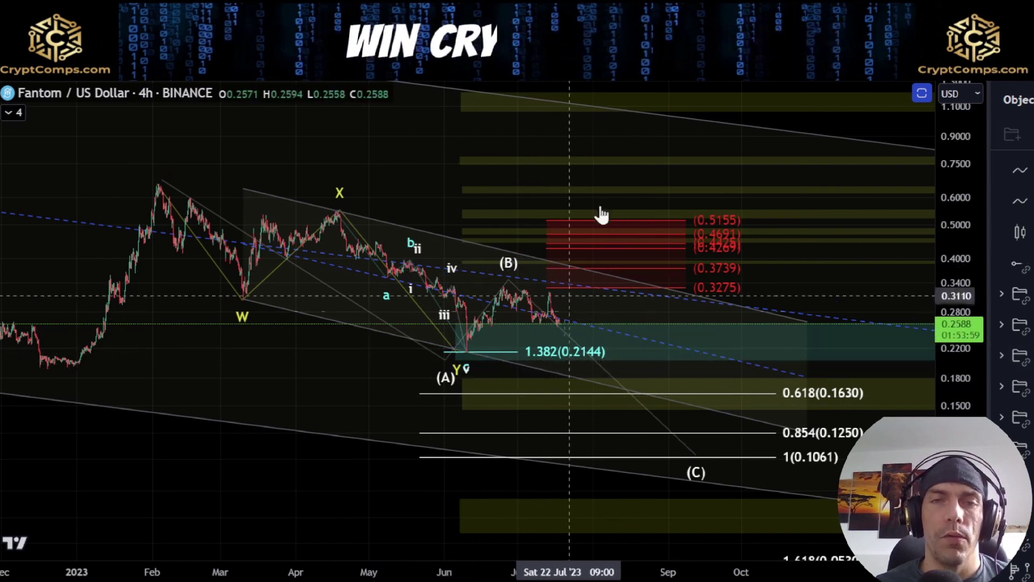
Switch the chart to the 1-hour timeframe and show the wave count group with the (a)-(b)-(c) correction and INVALIDATION line.
{"action": "left_click", "coordinate": [604, 267]}
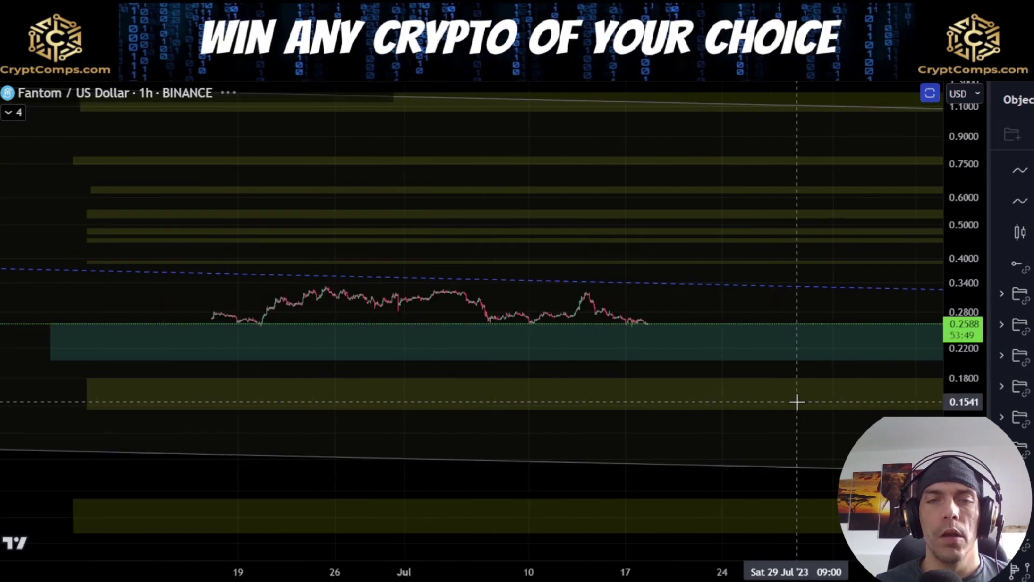
{"action": "scroll", "coordinate": [796, 402], "scroll_direction": "down", "scroll_amount": 3}
{"action": "left_click_drag", "start_coordinate": [964, 479], "coordinate": [964, 199]}
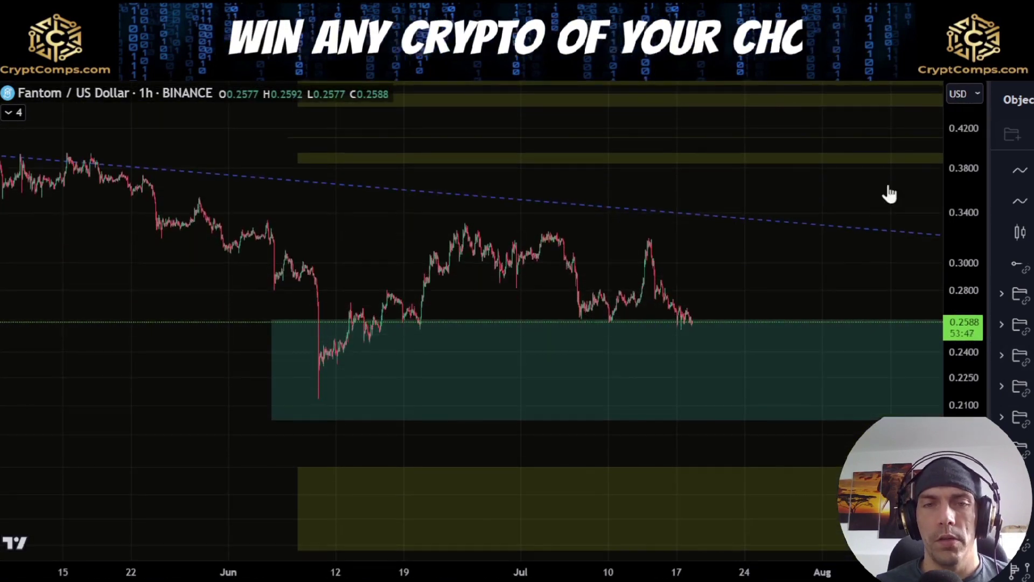
{"action": "left_click_drag", "start_coordinate": [782, 252], "coordinate": [713, 358]}
{"action": "left_click_drag", "start_coordinate": [965, 394], "coordinate": [965, 315]}
{"action": "left_click_drag", "start_coordinate": [860, 381], "coordinate": [844, 294]}
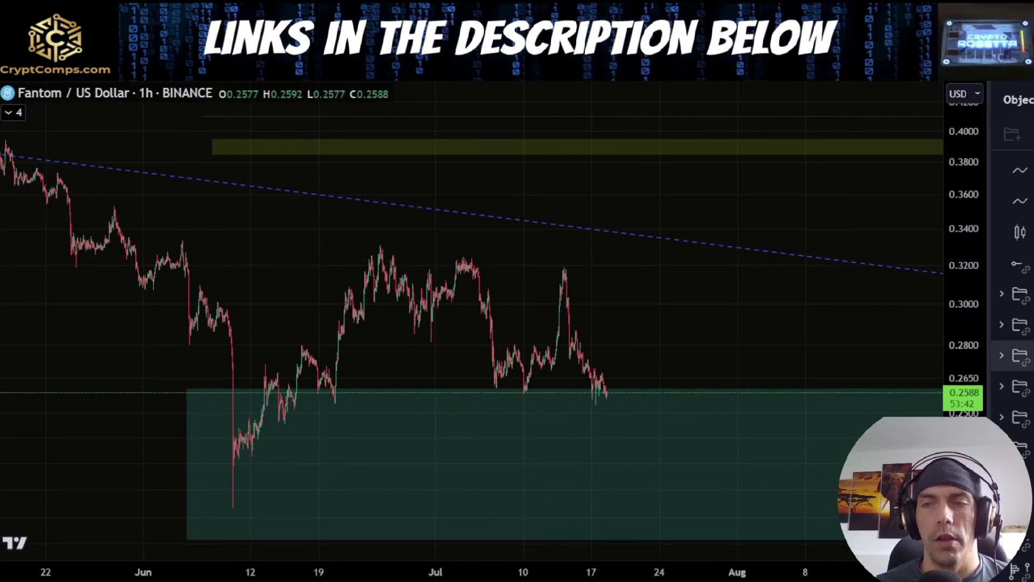
{"action": "left_click", "coordinate": [1030, 386]}
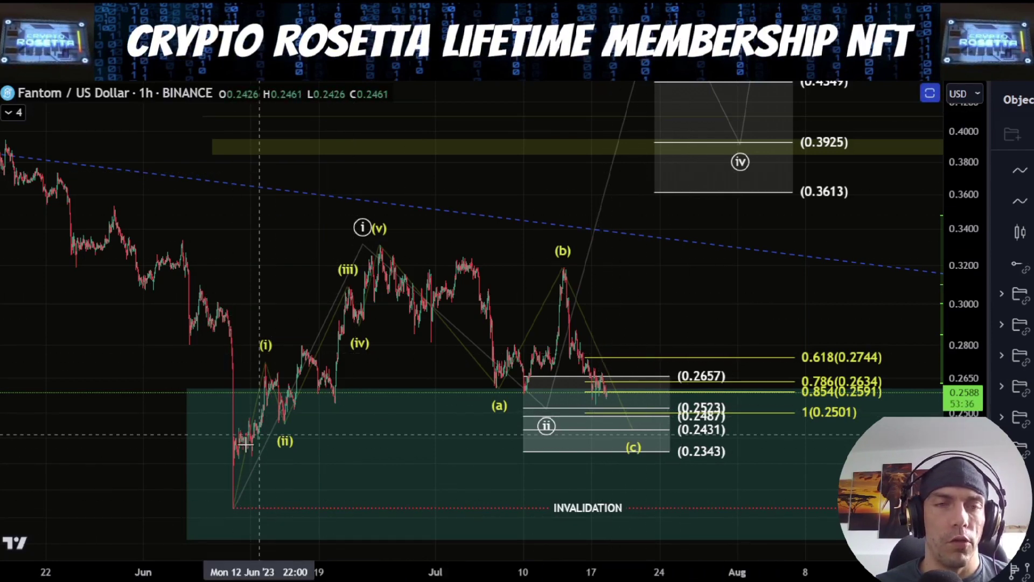
Trace the five-wave rise (i) to (v) and the pullback from circled wave i with the brush, and remove the strokes.
{"action": "mouse_move", "coordinate": [231, 507]}
{"action": "left_mouse_down"}
{"action": "mouse_move", "coordinate": [266, 352]}
{"action": "mouse_move", "coordinate": [294, 431]}
{"action": "left_mouse_up"}
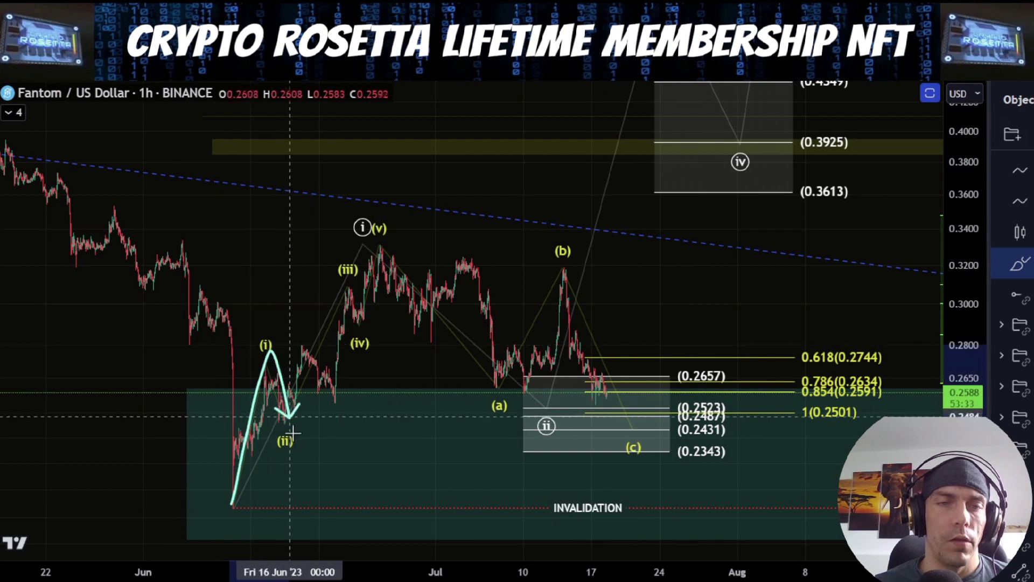
{"action": "mouse_move", "coordinate": [336, 300]}
{"action": "left_mouse_down"}
{"action": "mouse_move", "coordinate": [359, 318]}
{"action": "mouse_move", "coordinate": [385, 256]}
{"action": "mouse_move", "coordinate": [399, 264]}
{"action": "left_mouse_up"}
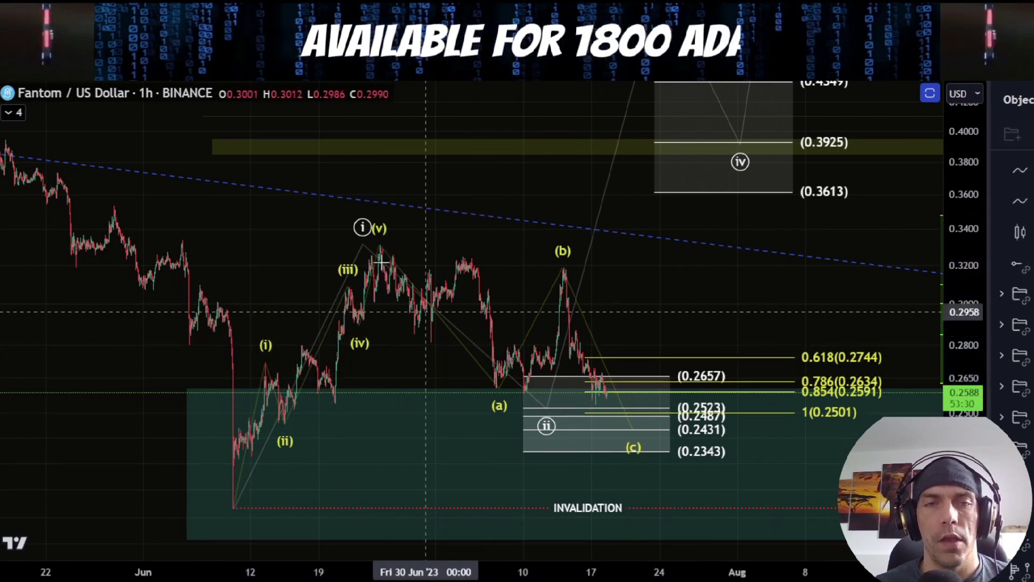
{"action": "mouse_move", "coordinate": [362, 227]}
{"action": "left_mouse_down"}
{"action": "mouse_move", "coordinate": [494, 392]}
{"action": "mouse_move", "coordinate": [554, 276]}
{"action": "mouse_move", "coordinate": [595, 339]}
{"action": "left_mouse_up"}
{"action": "key", "text": "Delete"}
Examine the circled ii retracement zone from 0.2657 to 0.2343 and the wave (c) extension levels from 0.618 to 1 up close.
{"action": "scroll", "coordinate": [753, 486], "scroll_direction": "up", "scroll_amount": 8}
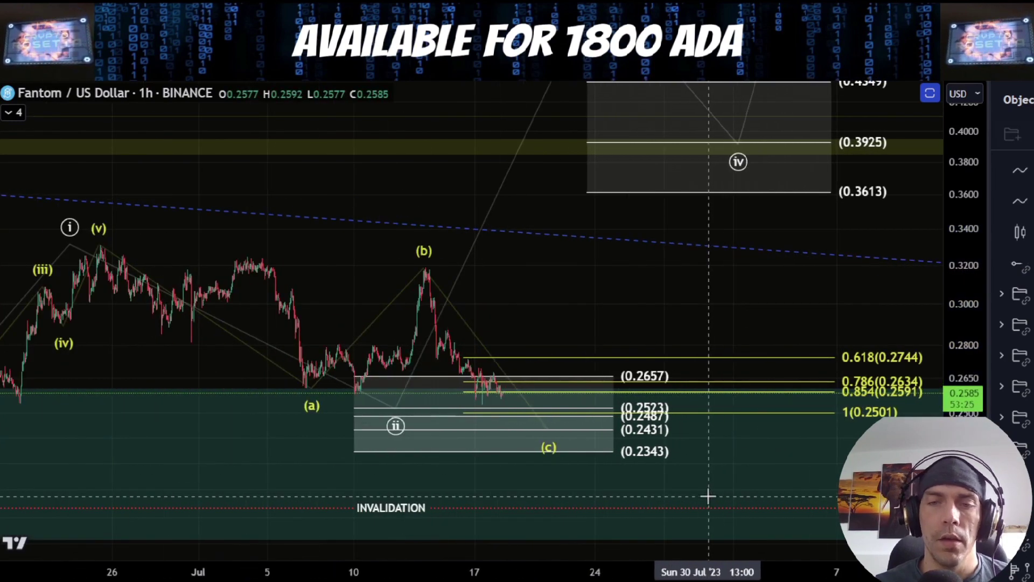
{"action": "left_click_drag", "start_coordinate": [961, 505], "coordinate": [848, 393]}
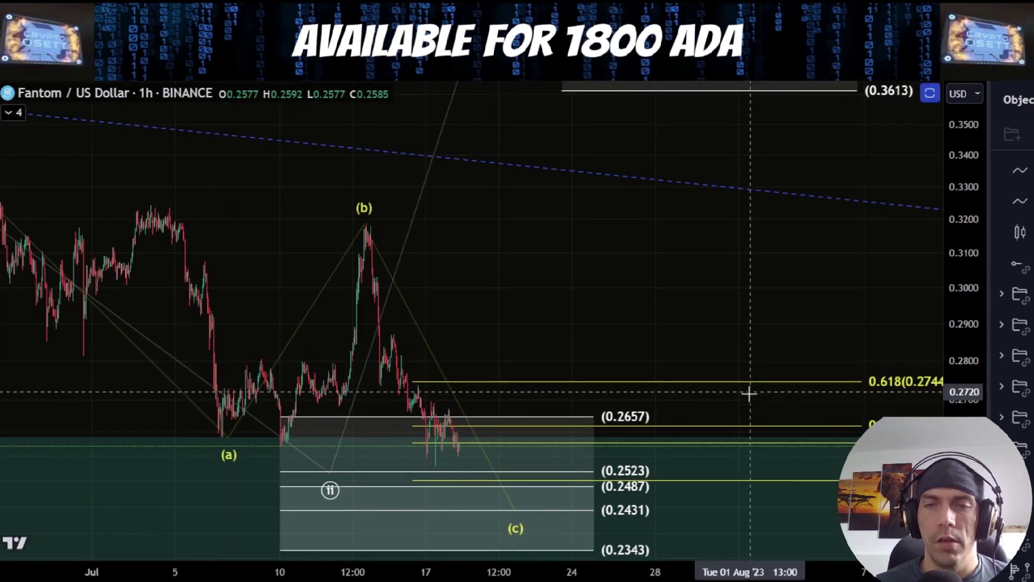
{"action": "left_click_drag", "start_coordinate": [734, 386], "coordinate": [742, 282]}
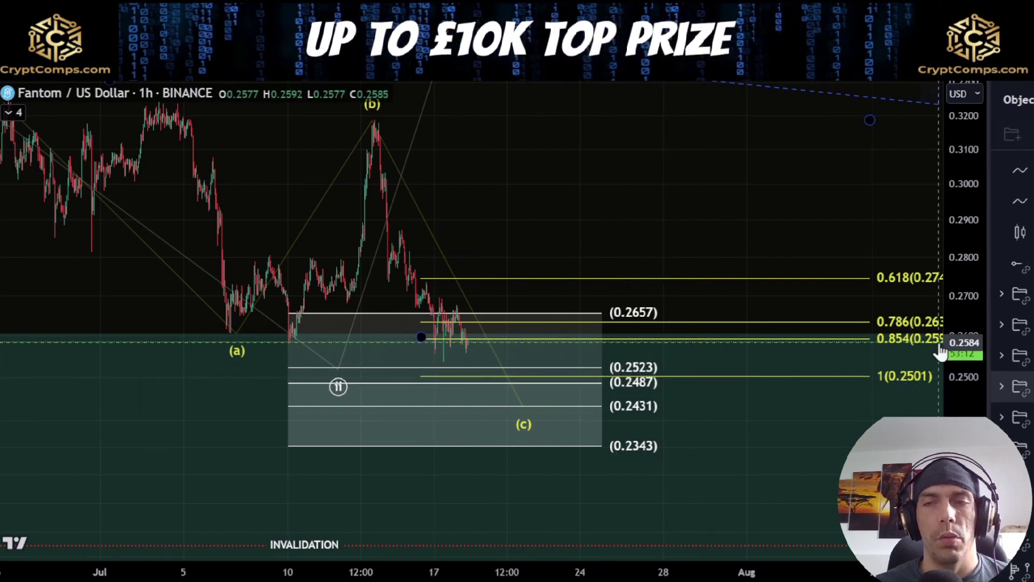
{"action": "left_click_drag", "start_coordinate": [938, 343], "coordinate": [969, 458]}
{"action": "key", "text": "ctrl+z"}
{"action": "scroll", "coordinate": [923, 351], "scroll_direction": "down", "scroll_amount": 1}
{"action": "left_click_drag", "start_coordinate": [966, 398], "coordinate": [966, 413]}
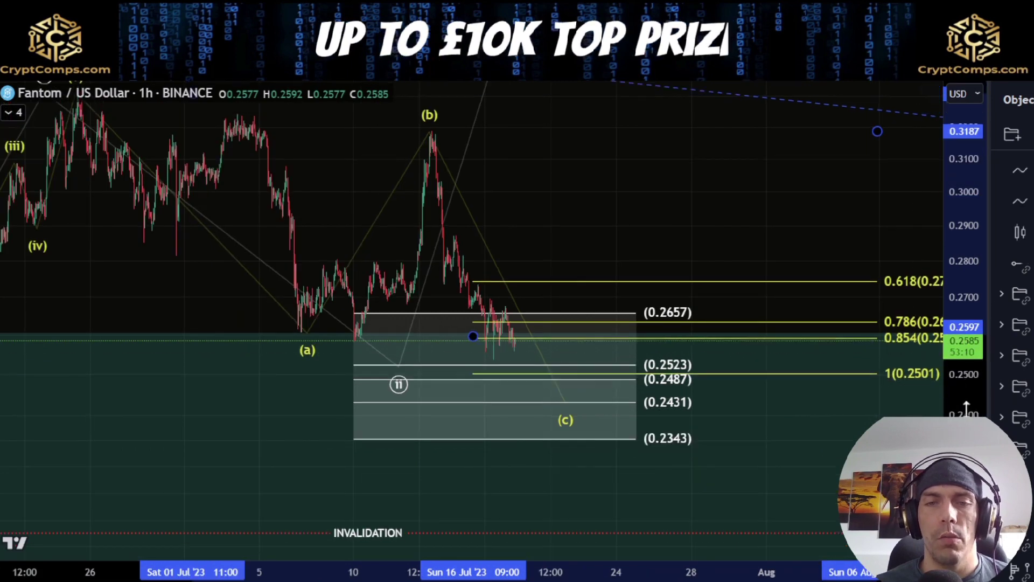
{"action": "scroll", "coordinate": [796, 369], "scroll_direction": "down", "scroll_amount": 2}
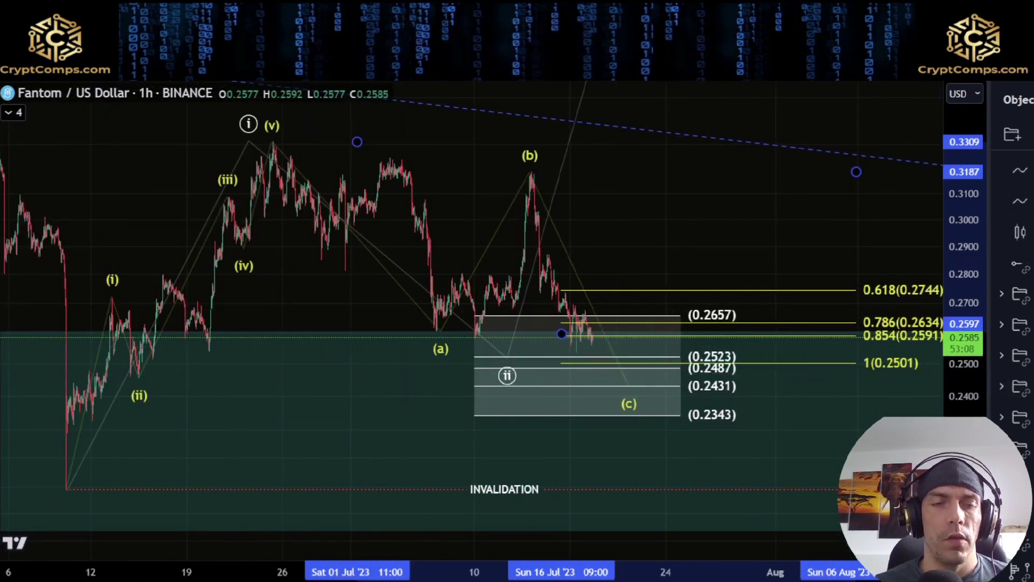
Brush an arrow from the June low over circled wave i and down the pullback towards (c), and undo the drawing.
{"action": "mouse_move", "coordinate": [76, 489]}
{"action": "left_mouse_down"}
{"action": "mouse_move", "coordinate": [256, 154]}
{"action": "mouse_move", "coordinate": [435, 265]}
{"action": "left_mouse_up"}
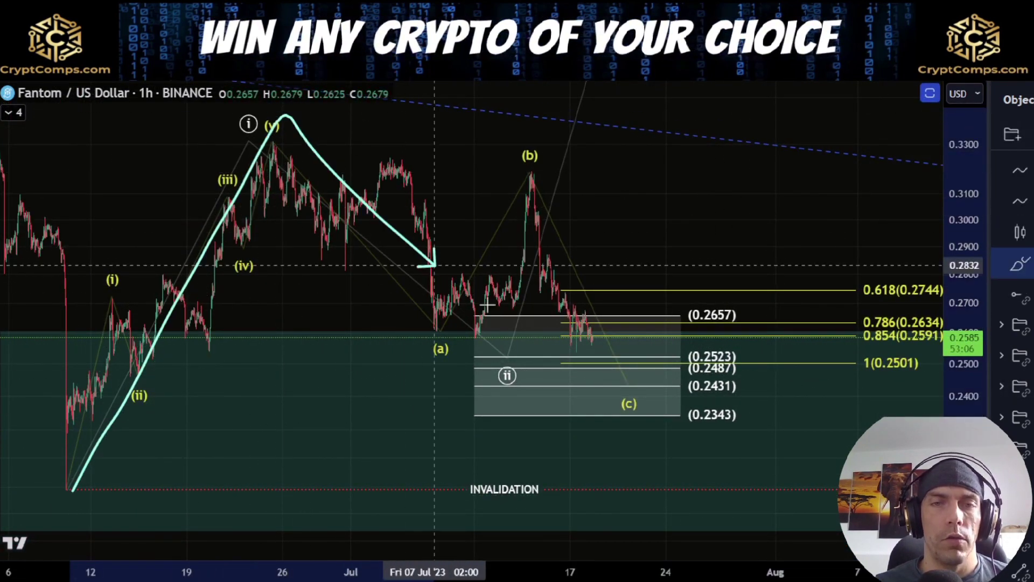
{"action": "left_click_drag", "start_coordinate": [487, 305], "coordinate": [618, 413]}
{"action": "key", "text": "ctrl+z"}
Circle the 0.2343 support level and the INVALIDATION label with the brush, removing the temporary strokes.
{"action": "mouse_move", "coordinate": [749, 392]}
{"action": "left_mouse_down"}
{"action": "mouse_move", "coordinate": [725, 463]}
{"action": "mouse_move", "coordinate": [695, 396]}
{"action": "left_mouse_up"}
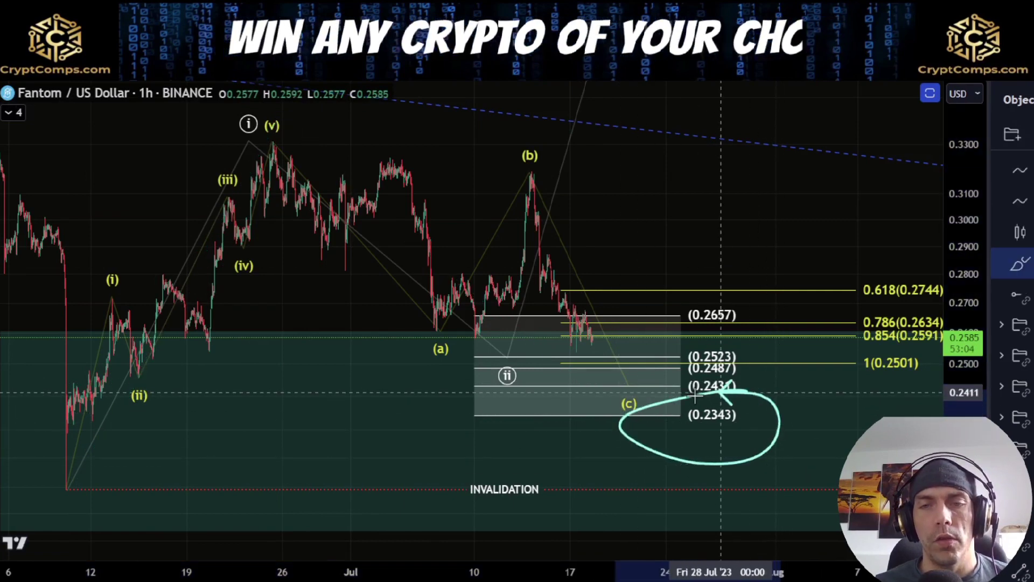
{"action": "mouse_move", "coordinate": [675, 431]}
{"action": "left_mouse_down"}
{"action": "mouse_move", "coordinate": [767, 415]}
{"action": "mouse_move", "coordinate": [682, 409]}
{"action": "mouse_move", "coordinate": [729, 438]}
{"action": "mouse_move", "coordinate": [678, 413]}
{"action": "left_mouse_up"}
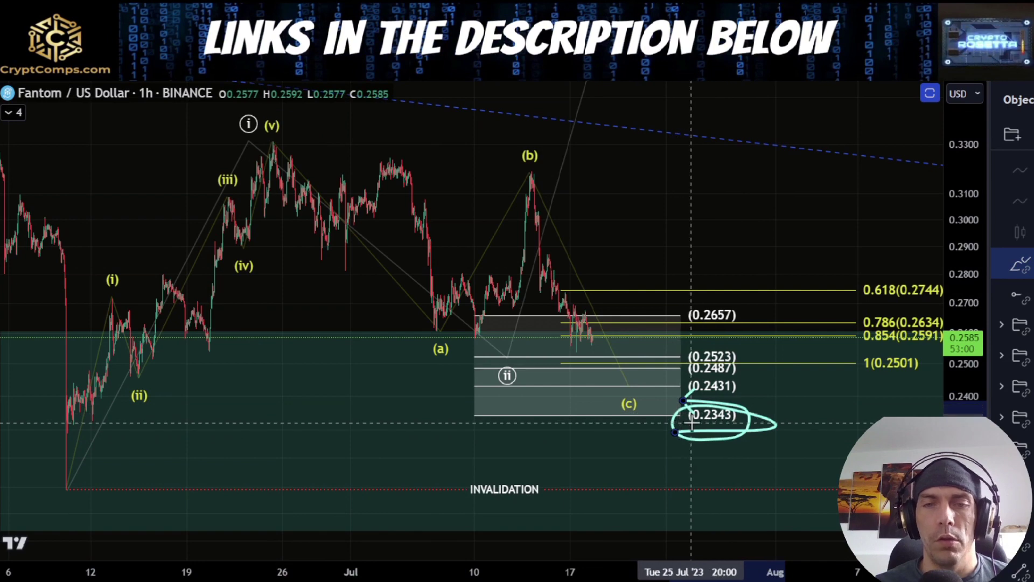
{"action": "left_click_drag", "start_coordinate": [538, 487], "coordinate": [591, 479]}
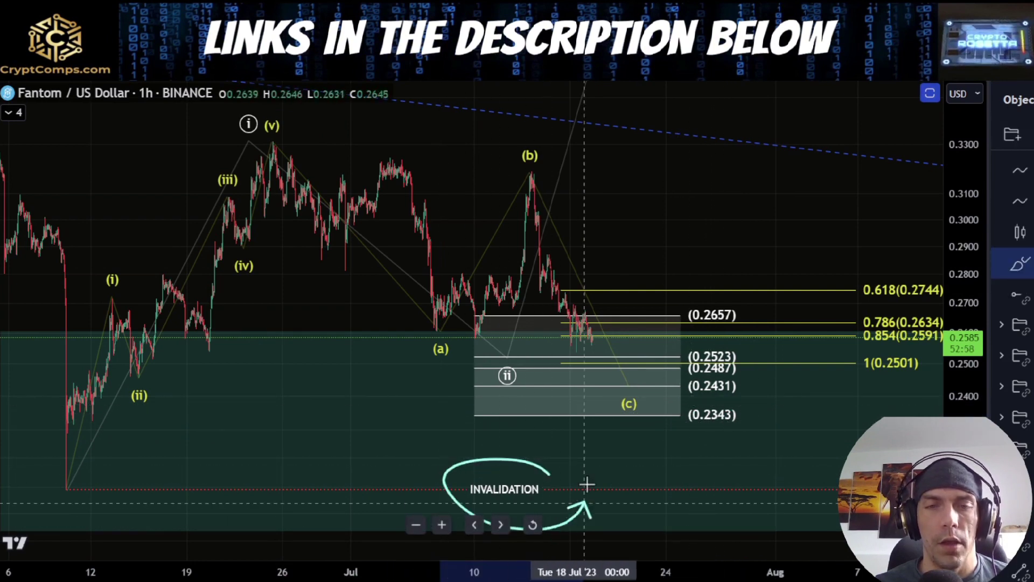
Brush the path from the June low through circled ii to the 1.618 (0.5139) target, circle that target, and undo both strokes.
{"action": "scroll", "coordinate": [683, 337], "scroll_direction": "down", "scroll_amount": 3}
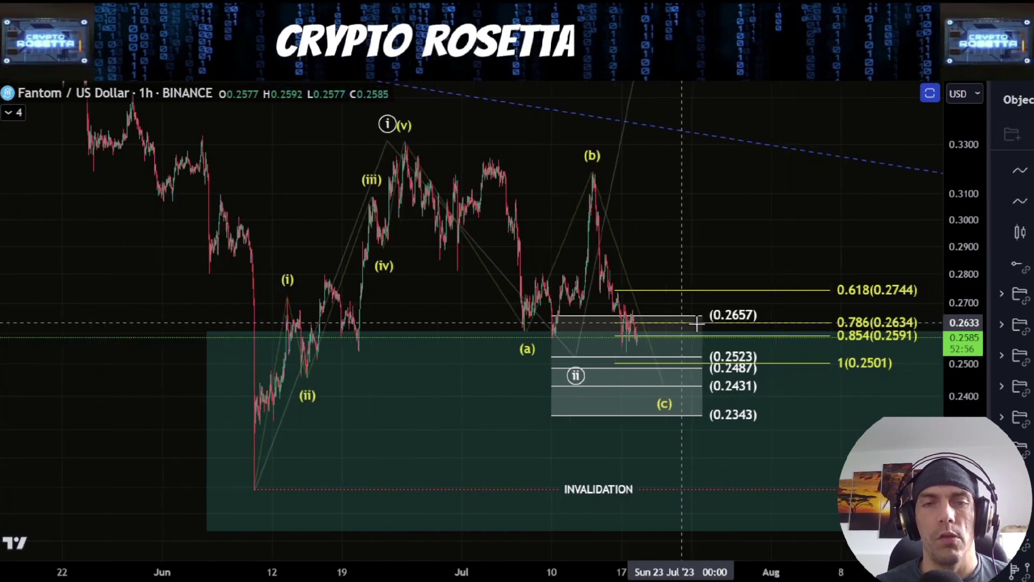
{"action": "left_click_drag", "start_coordinate": [780, 209], "coordinate": [626, 302]}
{"action": "left_click_drag", "start_coordinate": [958, 221], "coordinate": [964, 425]}
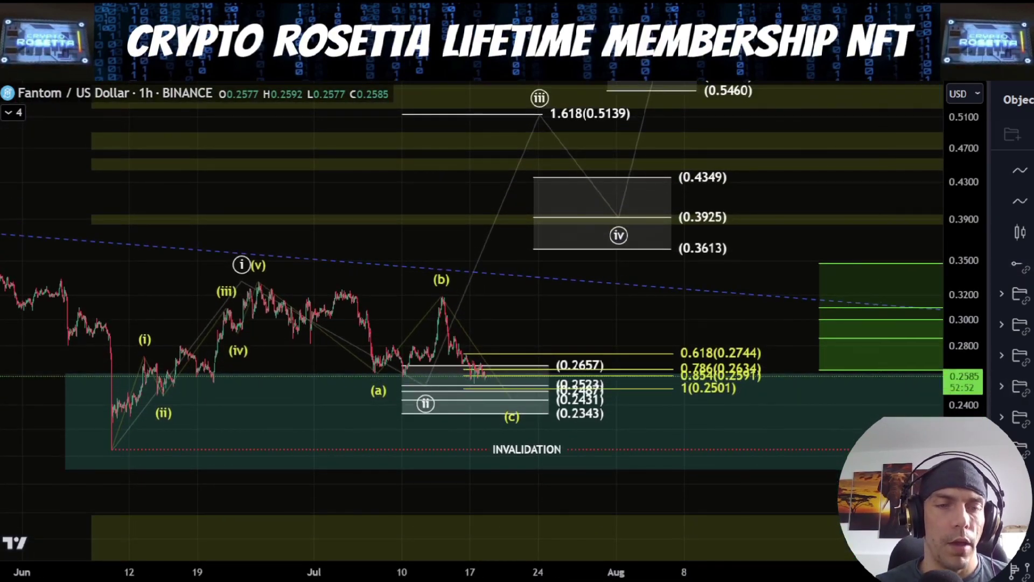
{"action": "mouse_move", "coordinate": [124, 452]}
{"action": "left_mouse_down"}
{"action": "mouse_move", "coordinate": [299, 272]}
{"action": "mouse_move", "coordinate": [439, 365]}
{"action": "mouse_move", "coordinate": [496, 355]}
{"action": "mouse_move", "coordinate": [560, 130]}
{"action": "left_mouse_up"}
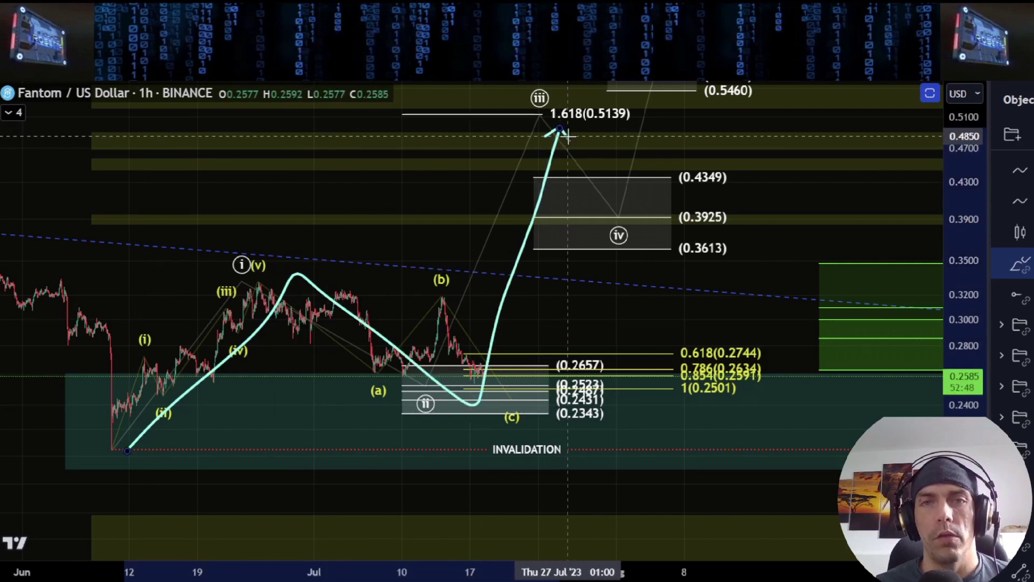
{"action": "mouse_move", "coordinate": [637, 107]}
{"action": "left_mouse_down"}
{"action": "mouse_move", "coordinate": [503, 125]}
{"action": "mouse_move", "coordinate": [635, 112]}
{"action": "mouse_move", "coordinate": [687, 93]}
{"action": "left_mouse_up"}
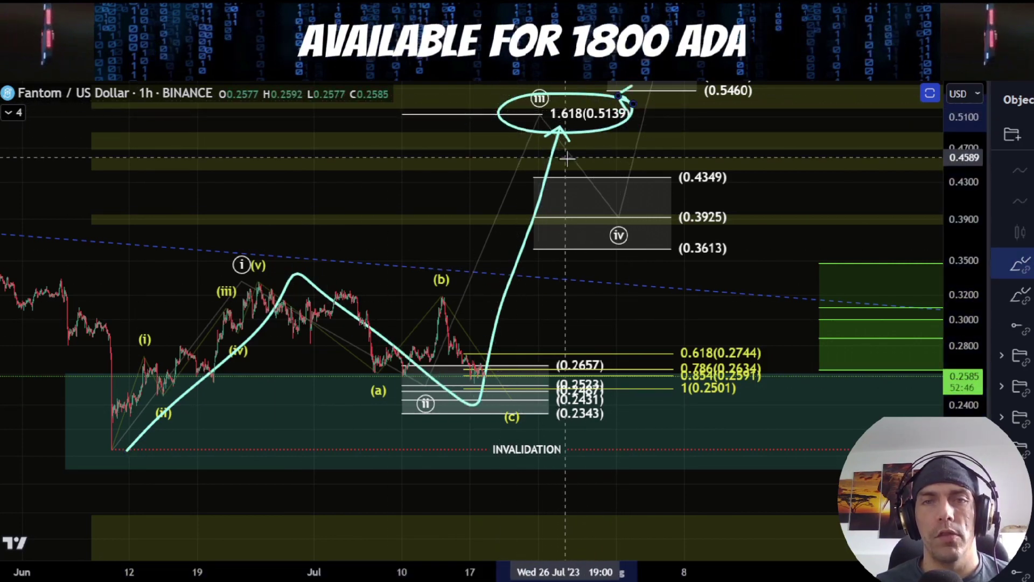
{"action": "key", "text": "ctrl+z"}
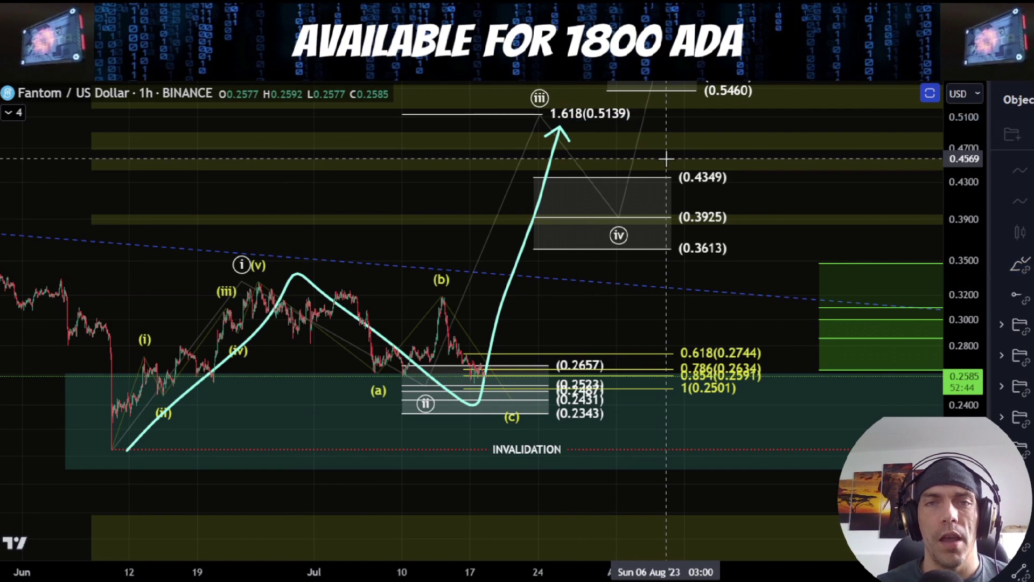
{"action": "key", "text": "ctrl+z"}
Brush the pullback from circled iii into the circled iv zone between 0.4349 and 0.3613, and delete the stroke.
{"action": "left_click_drag", "start_coordinate": [536, 113], "coordinate": [634, 233]}
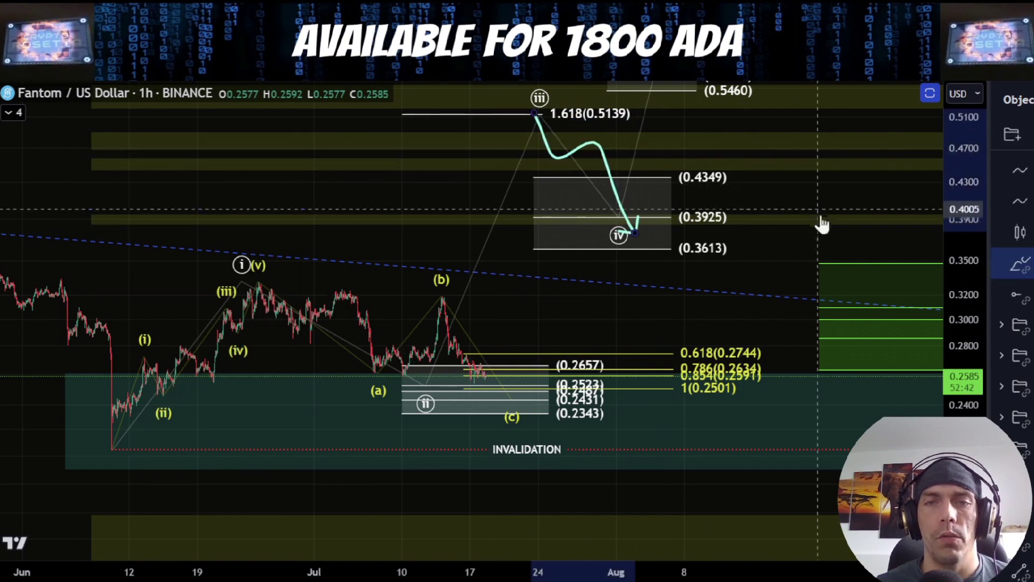
{"action": "left_click_drag", "start_coordinate": [767, 250], "coordinate": [711, 347]}
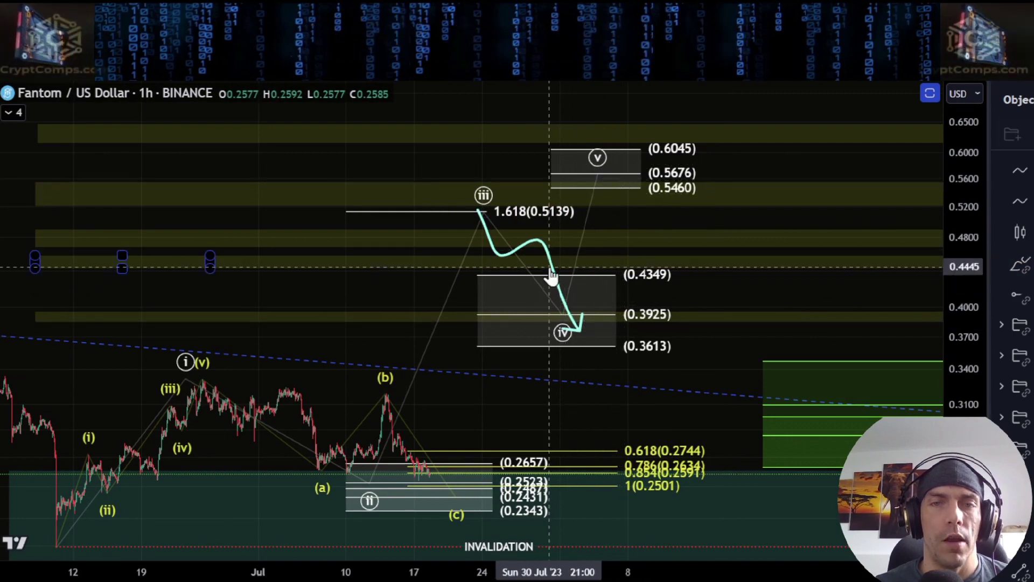
{"action": "left_click", "coordinate": [541, 249]}
{"action": "key", "text": "Delete"}
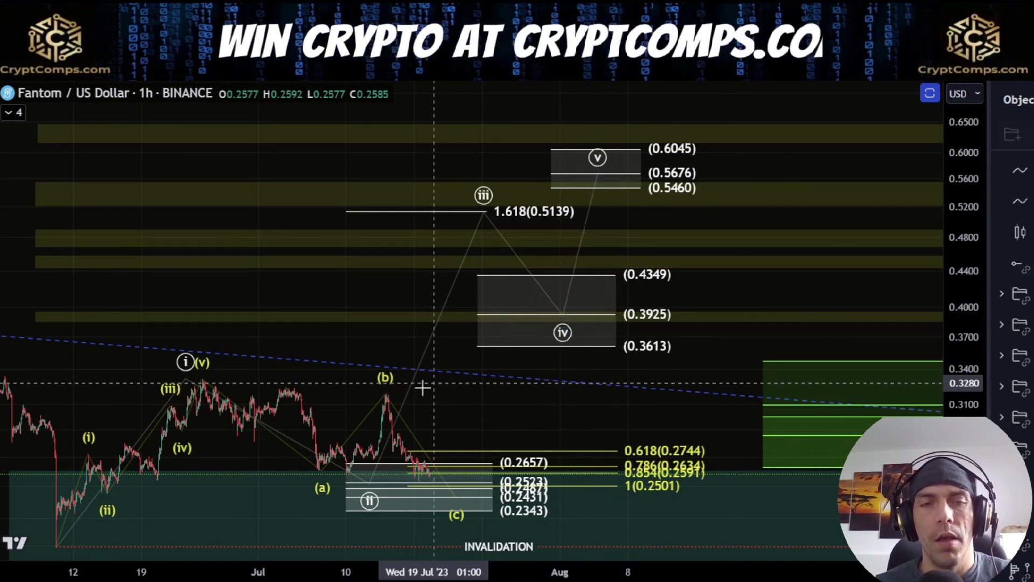
Switch the chart to the 2-hour timeframe with the whole five-wave projection in view.
{"action": "left_click_drag", "start_coordinate": [512, 412], "coordinate": [492, 376]}
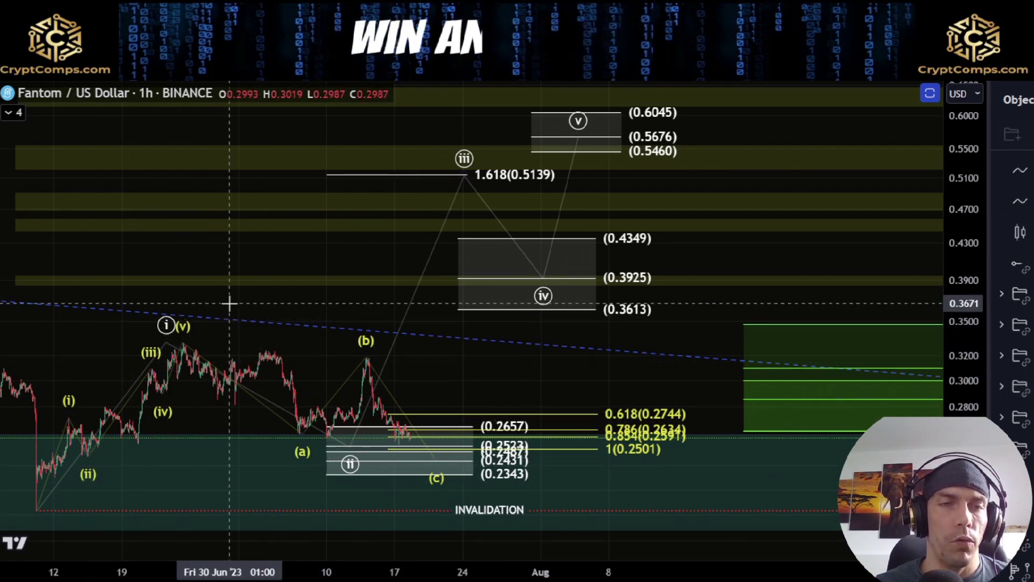
{"action": "left_click_drag", "start_coordinate": [483, 368], "coordinate": [448, 375]}
{"action": "left_click", "coordinate": [231, 64]}
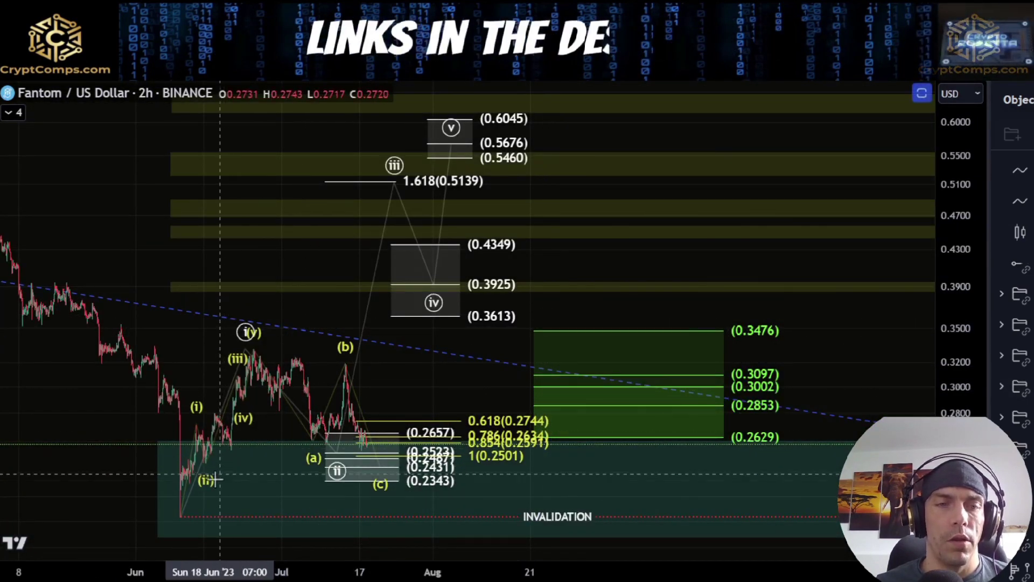
Brush a rise to circled v, a three-leg pullback into the 0.3476–0.2629 zone and another rally, and delete the path.
{"action": "mouse_move", "coordinate": [189, 503]}
{"action": "left_mouse_down"}
{"action": "mouse_move", "coordinate": [404, 208]}
{"action": "mouse_move", "coordinate": [440, 134]}
{"action": "left_mouse_up"}
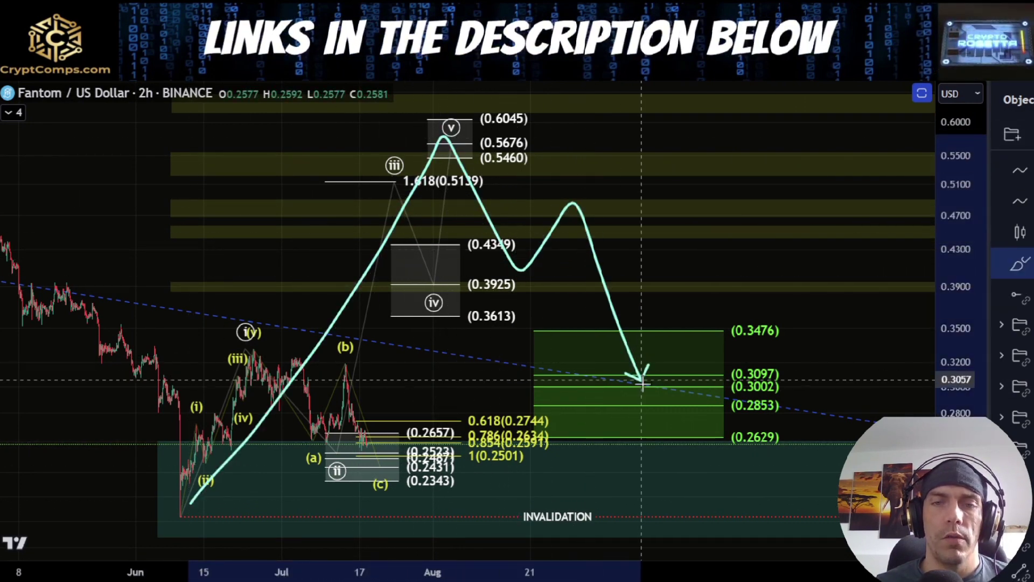
{"action": "left_click_drag", "start_coordinate": [643, 382], "coordinate": [748, 119]}
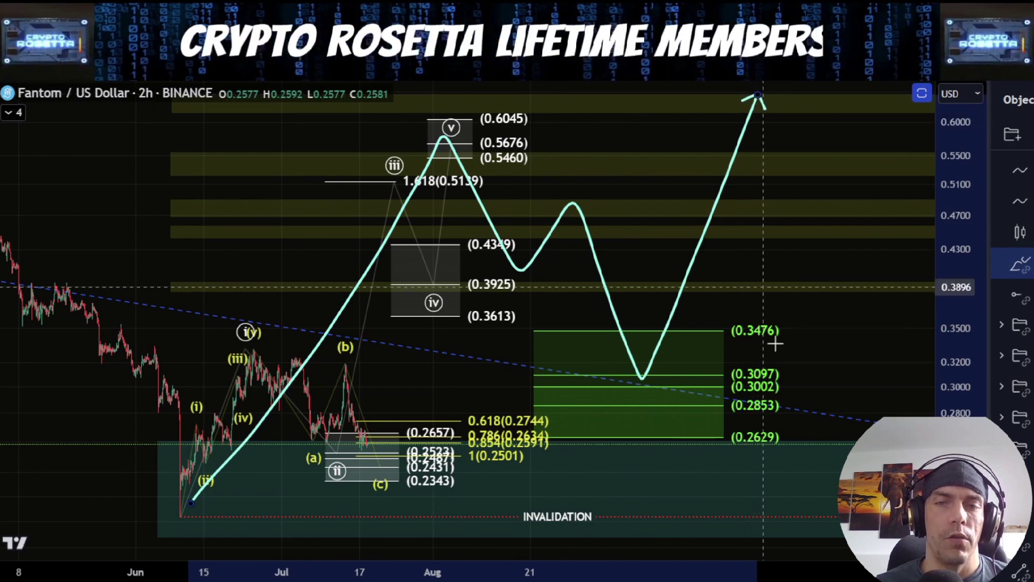
{"action": "key", "text": "Delete"}
Mark the circled v target zone and the green 0.3476–0.2629 retracement zone with the brush, deleting each stroke.
{"action": "mouse_move", "coordinate": [415, 113]}
{"action": "left_mouse_down"}
{"action": "mouse_move", "coordinate": [563, 120]}
{"action": "mouse_move", "coordinate": [504, 103]}
{"action": "left_mouse_up"}
{"action": "key", "text": "Delete"}
{"action": "left_click_drag", "start_coordinate": [713, 322], "coordinate": [708, 472]}
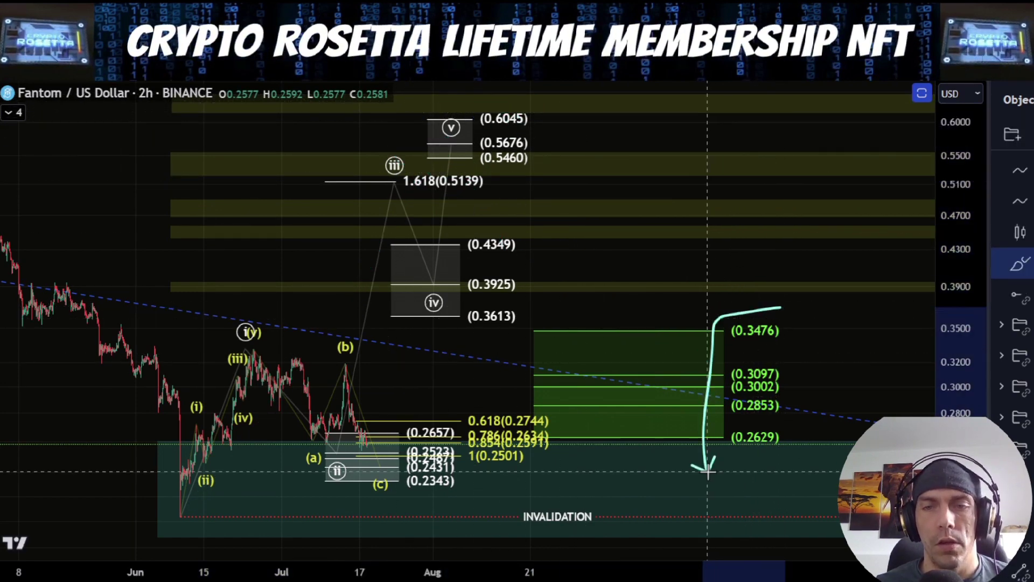
{"action": "key", "text": "Delete"}
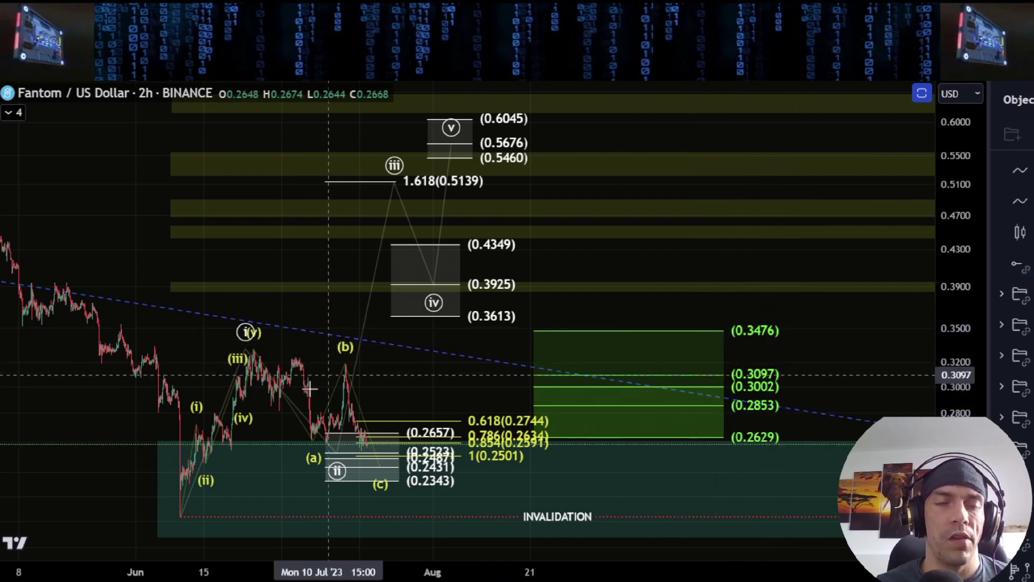
Brush the circled v rally, the drop to the green zone and a renewed rise, circle the zone's levels, and delete both strokes.
{"action": "mouse_move", "coordinate": [188, 513]}
{"action": "left_mouse_down"}
{"action": "mouse_move", "coordinate": [307, 369]}
{"action": "mouse_move", "coordinate": [444, 170]}
{"action": "mouse_move", "coordinate": [531, 260]}
{"action": "mouse_move", "coordinate": [592, 375]}
{"action": "left_mouse_up"}
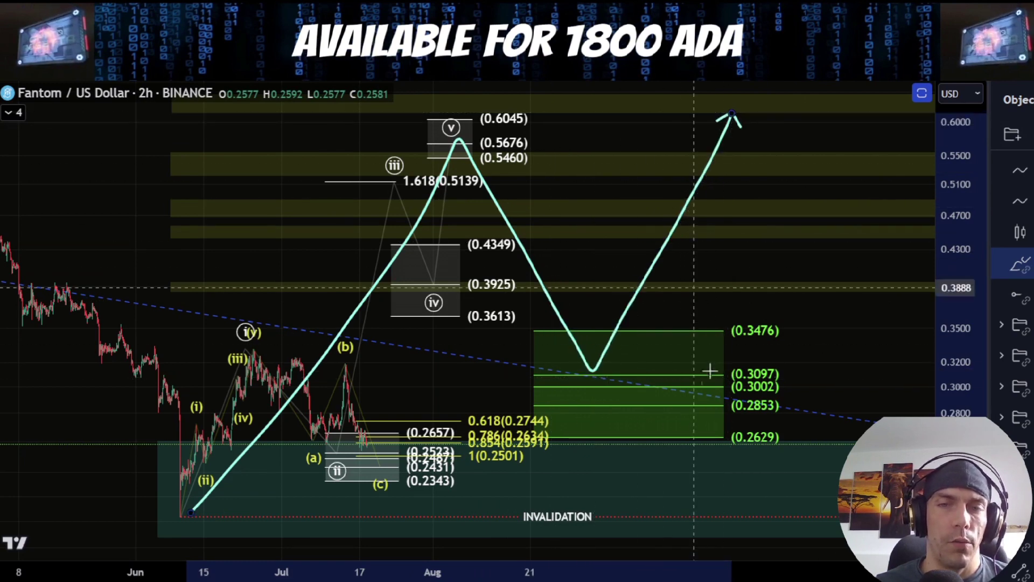
{"action": "left_click_drag", "start_coordinate": [812, 325], "coordinate": [669, 409]}
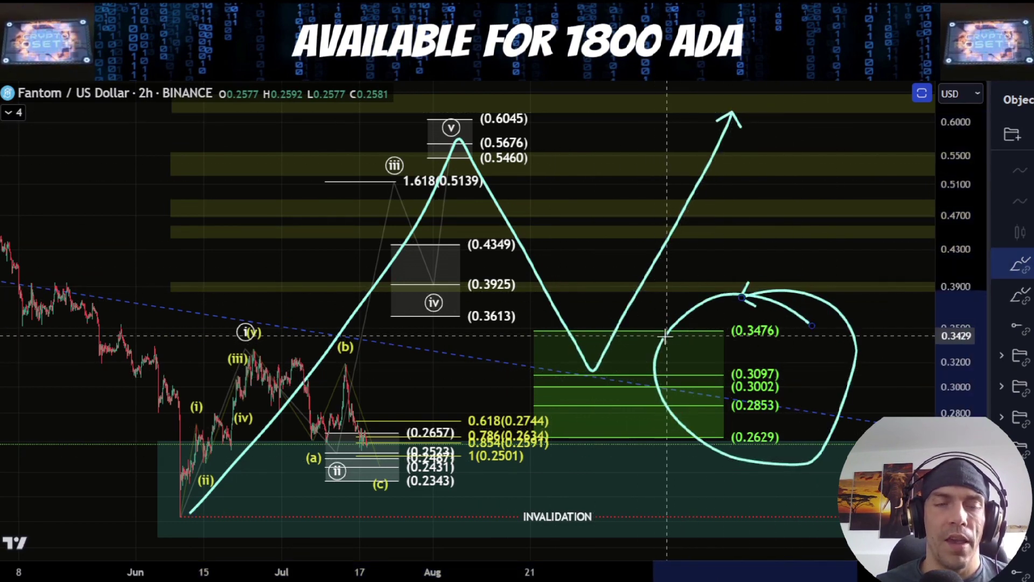
{"action": "key", "text": "Delete"}
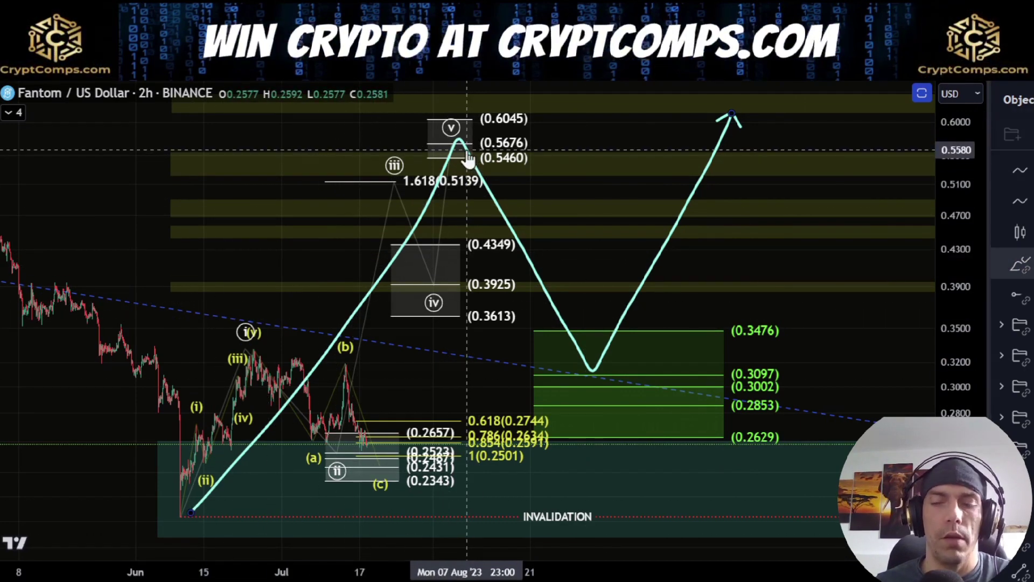
{"action": "left_click", "coordinate": [437, 221]}
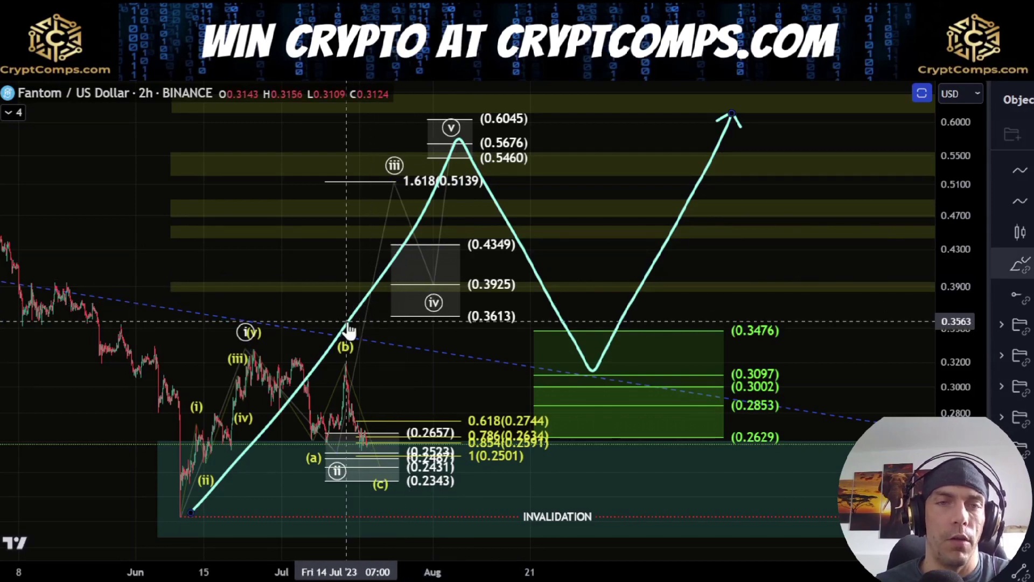
{"action": "key", "text": "Delete"}
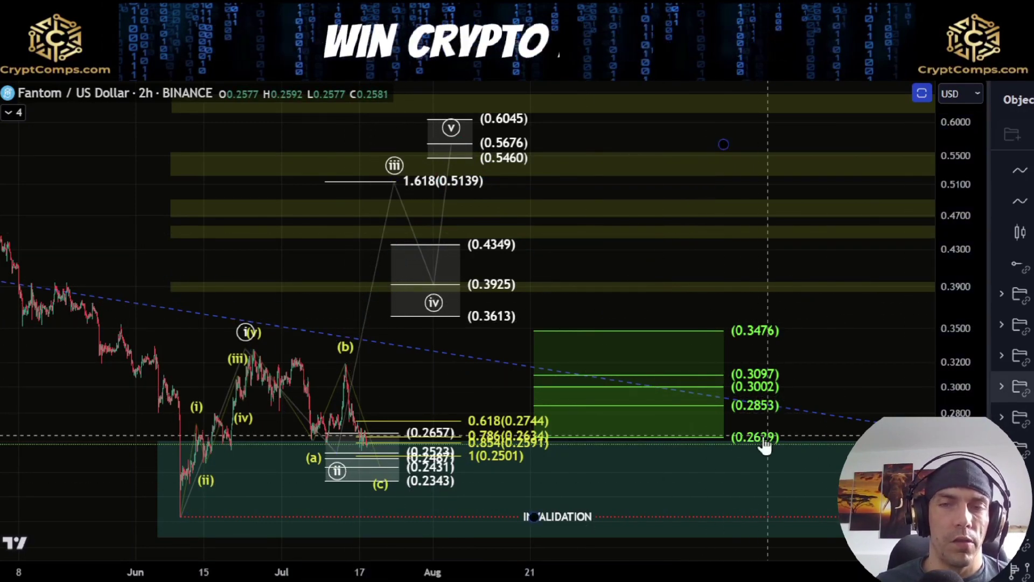
Hide the five-wave count group and show the alternative circled a-b-c count with its 1 (0.3922) target.
{"action": "left_click", "coordinate": [784, 449]}
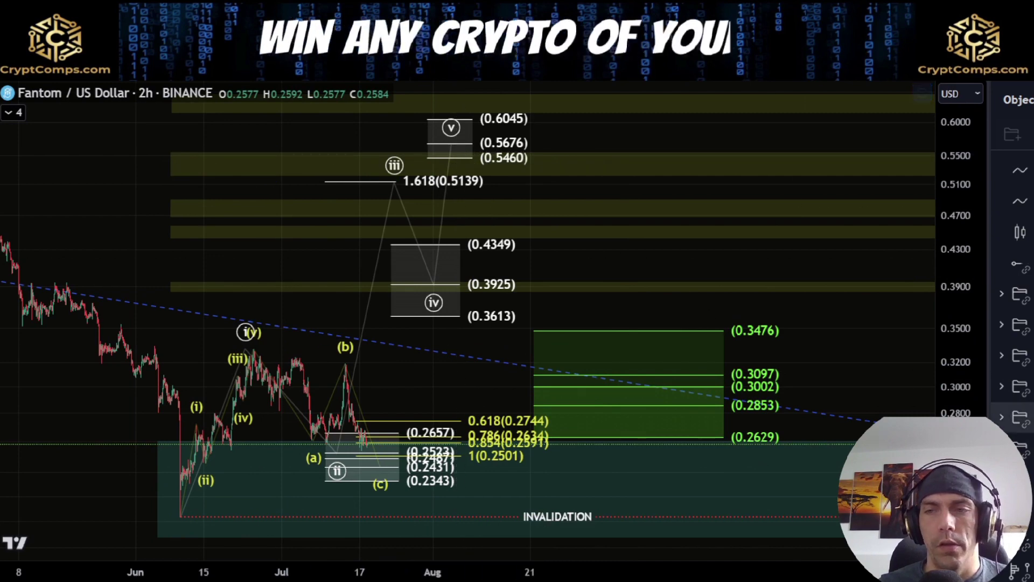
{"action": "left_click", "coordinate": [1030, 417]}
{"action": "left_click", "coordinate": [1030, 448]}
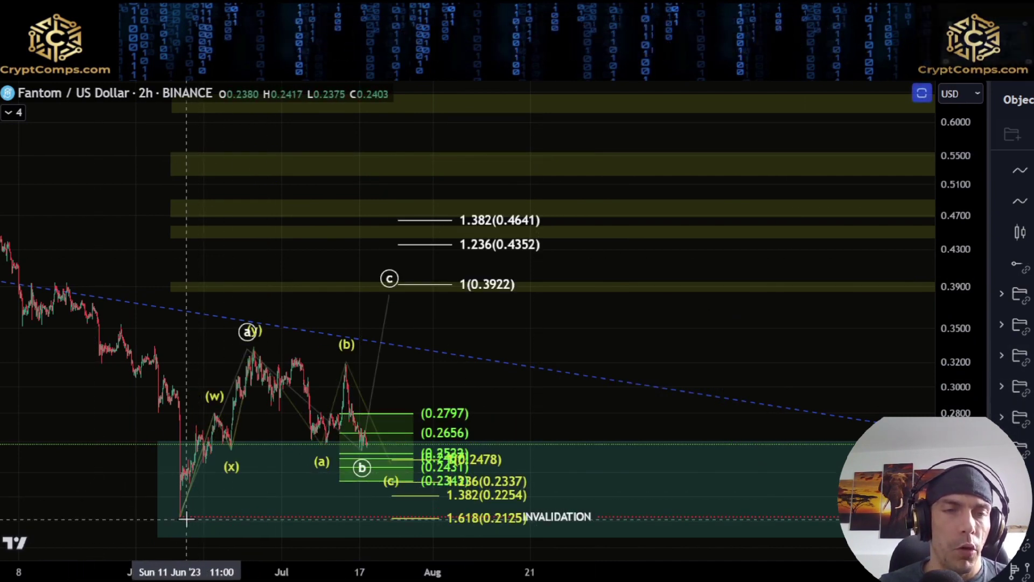
Trace the (w)-(x)-(y) rise and the (a)-(b)-(c) correction of the alternative count with the brush, and delete the stroke.
{"action": "left_click_drag", "start_coordinate": [182, 513], "coordinate": [212, 416]}
{"action": "mouse_move", "coordinate": [228, 456]}
{"action": "left_mouse_down"}
{"action": "mouse_move", "coordinate": [245, 346]}
{"action": "mouse_move", "coordinate": [315, 462]}
{"action": "left_mouse_up"}
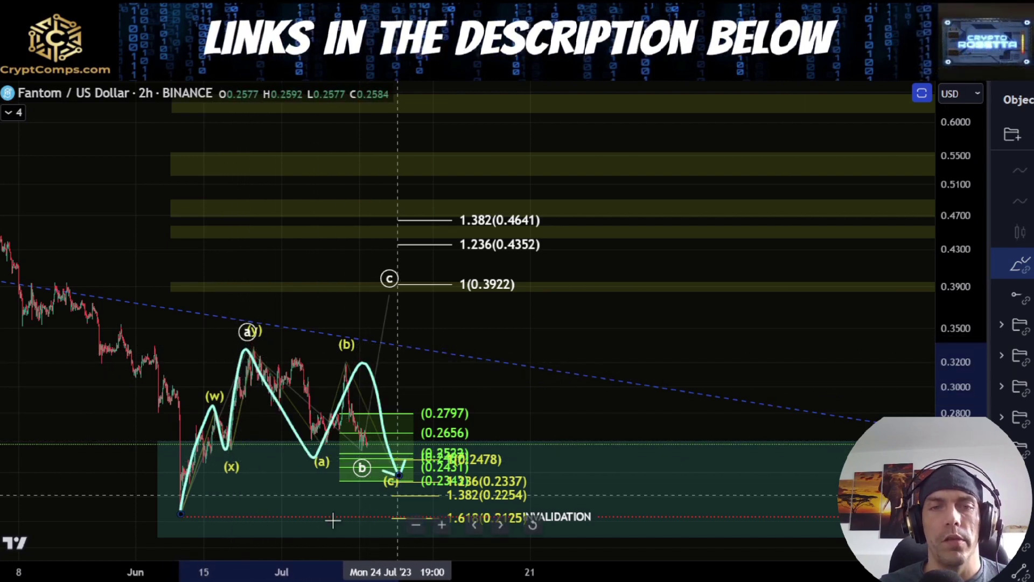
{"action": "key", "text": "Delete"}
Examine the circled b retracement zone from 0.2797 to 0.2343 and the (c) extension levels down to 1.618 (0.2125).
{"action": "scroll", "coordinate": [322, 446], "scroll_direction": "up", "scroll_amount": 5}
{"action": "scroll", "coordinate": [269, 446], "scroll_direction": "up", "scroll_amount": 1}
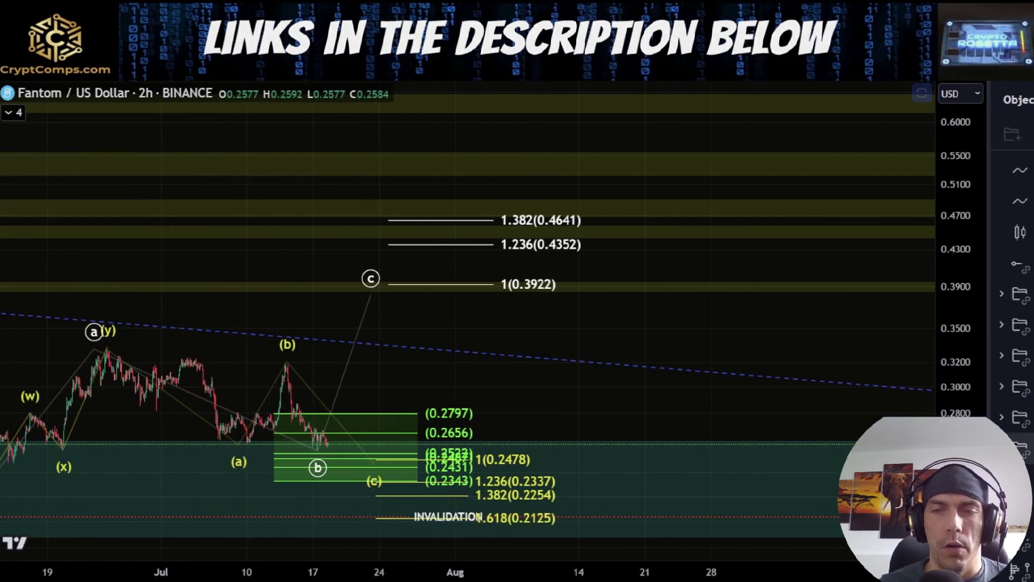
{"action": "left_click_drag", "start_coordinate": [958, 404], "coordinate": [958, 226]}
{"action": "left_click_drag", "start_coordinate": [612, 414], "coordinate": [716, 204]}
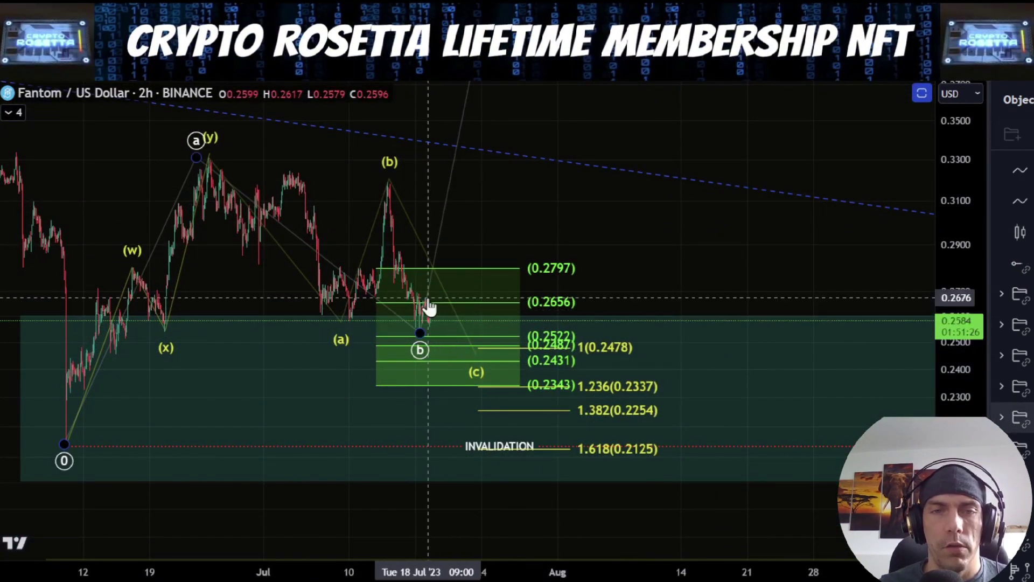
{"action": "left_click", "coordinate": [485, 355]}
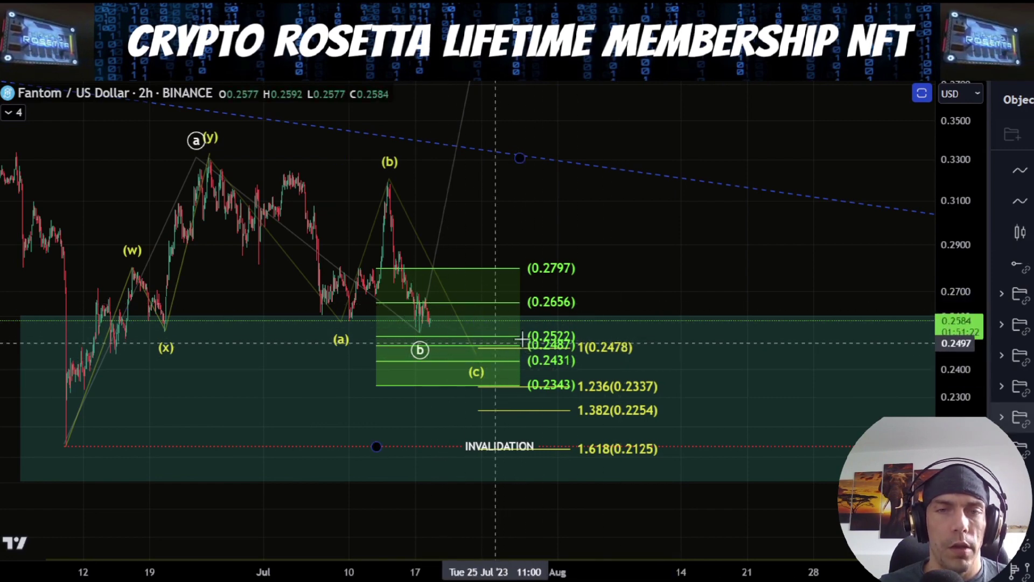
{"action": "left_click", "coordinate": [249, 368]}
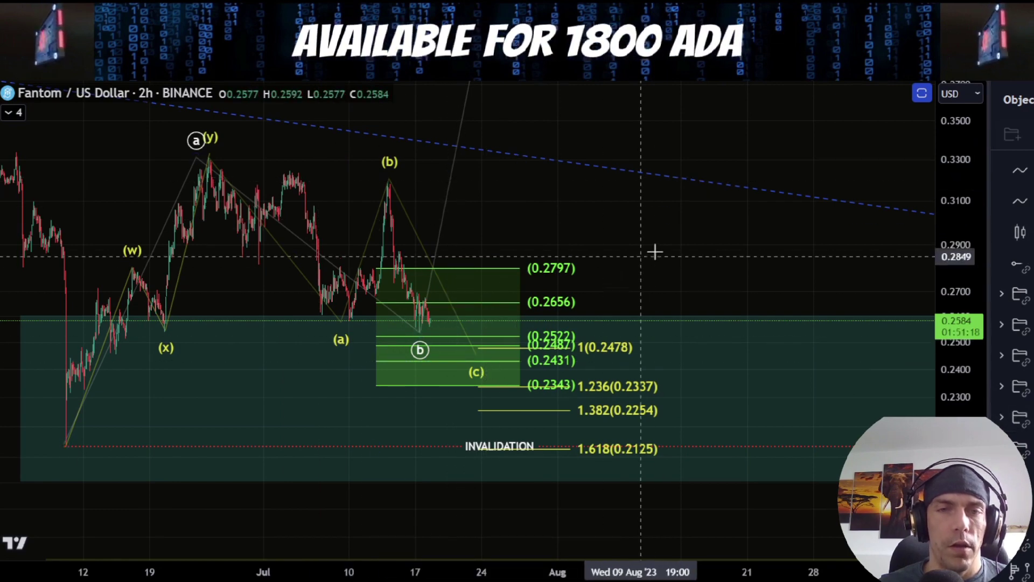
Brush the circled a-b-c path from the June low up to the 1 (0.3922) target, circle that target, and delete the circle.
{"action": "left_click_drag", "start_coordinate": [660, 254], "coordinate": [652, 399]}
{"action": "left_click_drag", "start_coordinate": [978, 288], "coordinate": [939, 372]}
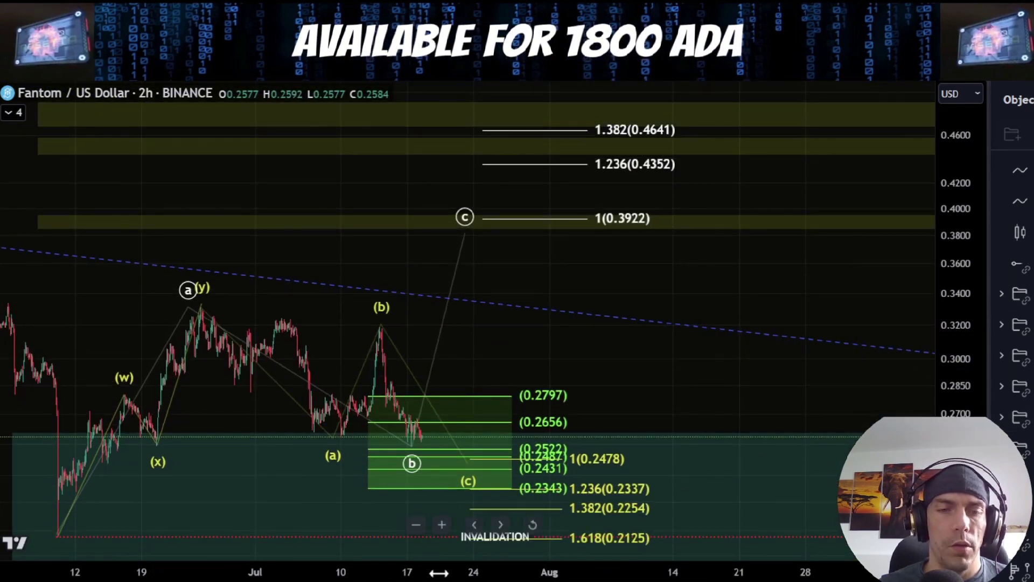
{"action": "mouse_move", "coordinate": [59, 532]}
{"action": "left_mouse_down"}
{"action": "mouse_move", "coordinate": [203, 308]}
{"action": "mouse_move", "coordinate": [366, 421]}
{"action": "left_mouse_up"}
{"action": "left_click_drag", "start_coordinate": [436, 463], "coordinate": [539, 220]}
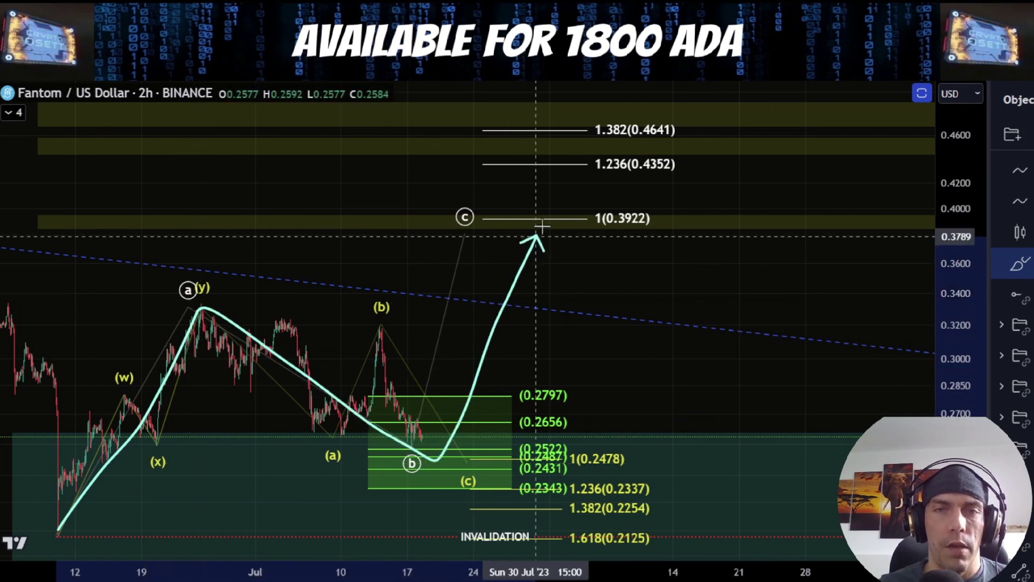
{"action": "mouse_move", "coordinate": [644, 196]}
{"action": "left_mouse_down"}
{"action": "mouse_move", "coordinate": [595, 204]}
{"action": "mouse_move", "coordinate": [665, 223]}
{"action": "mouse_move", "coordinate": [608, 210]}
{"action": "left_mouse_up"}
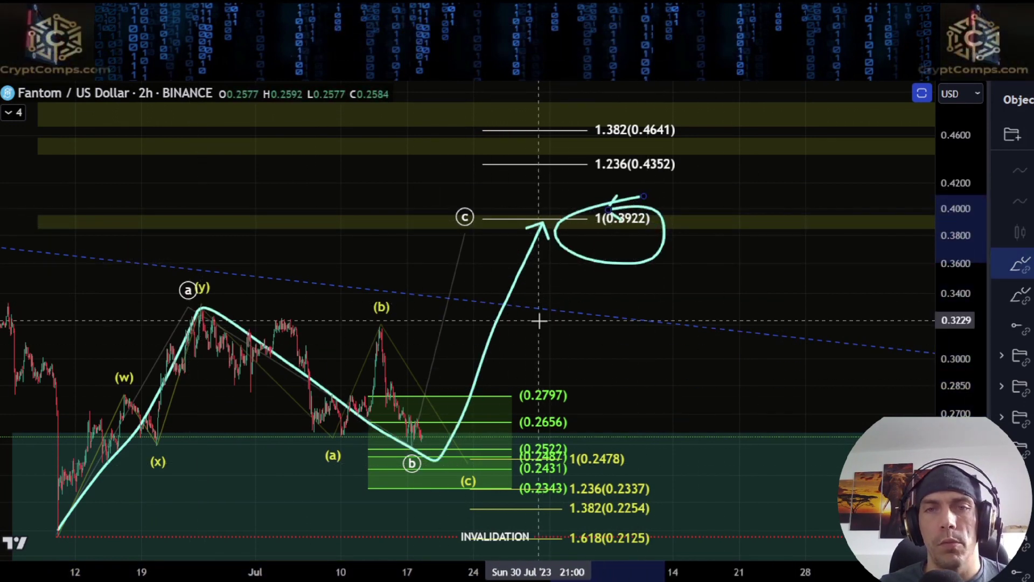
{"action": "key", "text": "Delete"}
Mark the May price action near 0.4000 with a brush arrow, delete it, and show the sfp line at 0.3944 and the 0.3850 line.
{"action": "scroll", "coordinate": [619, 293], "scroll_direction": "down", "scroll_amount": 3}
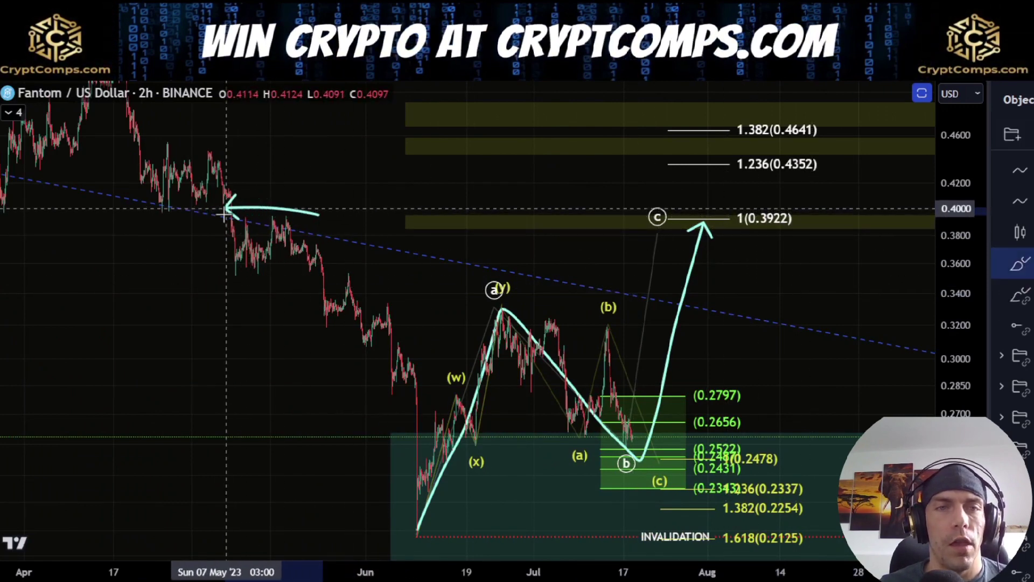
{"action": "left_click_drag", "start_coordinate": [225, 214], "coordinate": [353, 228]}
{"action": "key", "text": "Delete"}
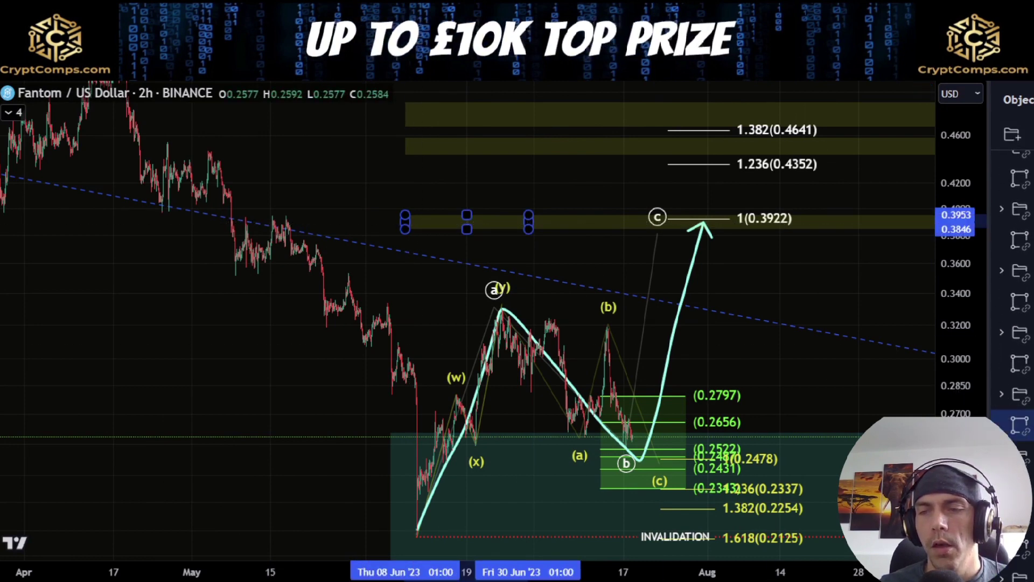
{"action": "left_click", "coordinate": [1030, 456]}
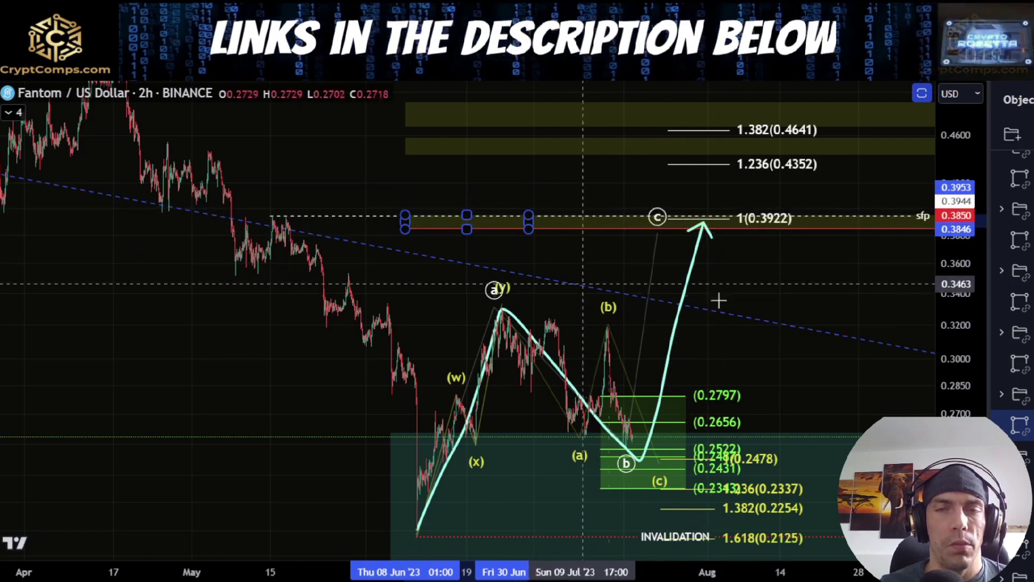
Brush a three-part correction from the 0.3922 target followed by a renewed rally above it, and delete the stroke.
{"action": "left_click_drag", "start_coordinate": [637, 358], "coordinate": [564, 323]}
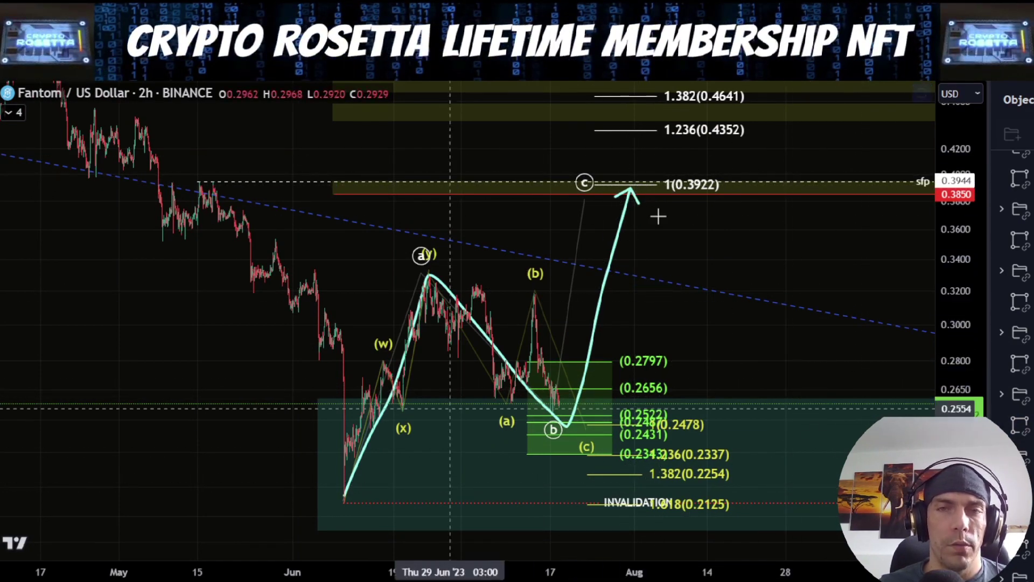
{"action": "mouse_move", "coordinate": [641, 208]}
{"action": "left_mouse_down"}
{"action": "mouse_move", "coordinate": [819, 362]}
{"action": "mouse_move", "coordinate": [863, 280]}
{"action": "left_mouse_up"}
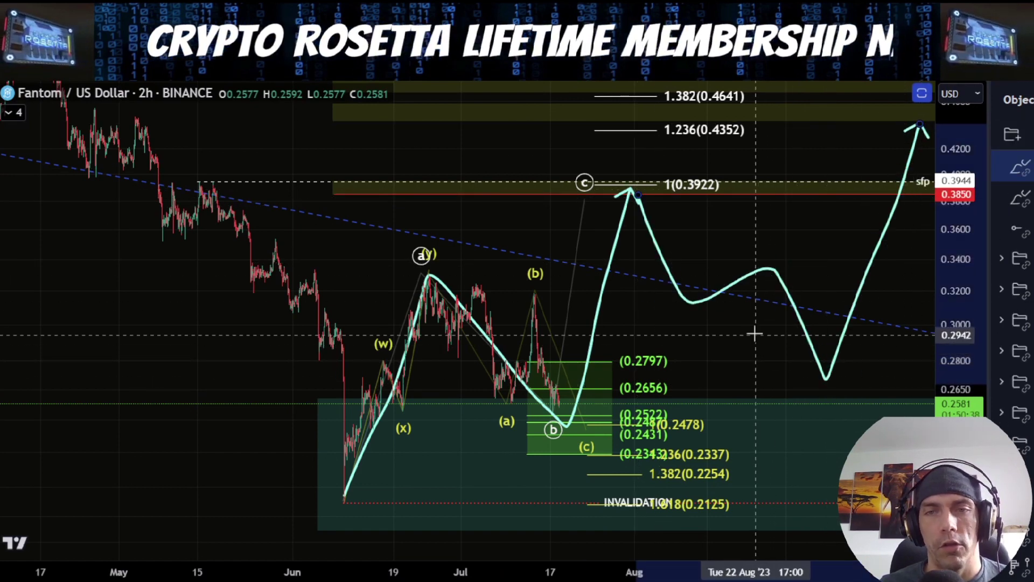
{"action": "key", "text": "Delete"}
Brush a drop from the 0.3922 target into the green zone, a correction with renewed rally, and one larger up-down-up path.
{"action": "left_click_drag", "start_coordinate": [600, 310], "coordinate": [673, 344]}
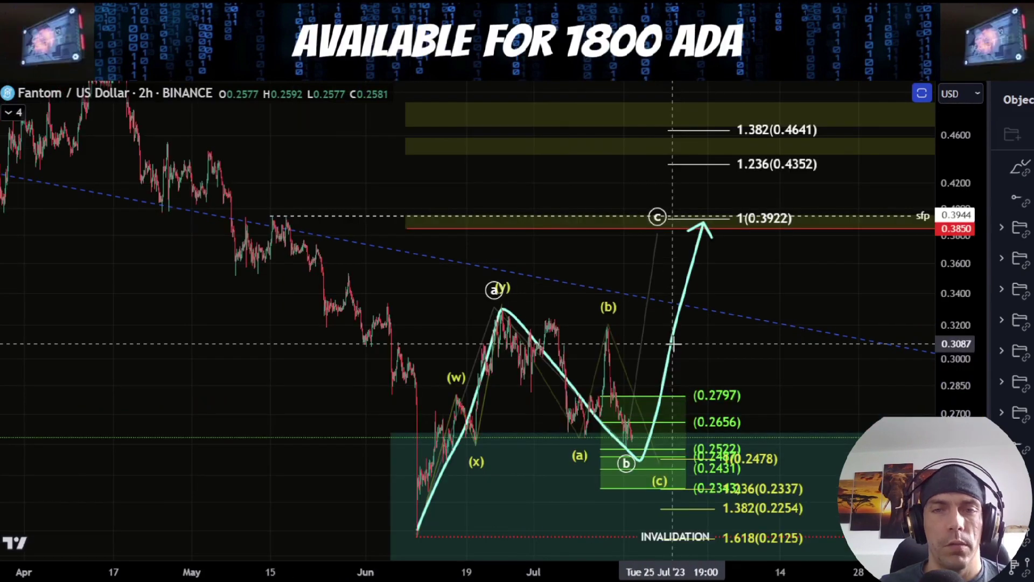
{"action": "left_click_drag", "start_coordinate": [709, 233], "coordinate": [861, 471]}
{"action": "mouse_move", "coordinate": [852, 375]}
{"action": "left_mouse_down"}
{"action": "mouse_move", "coordinate": [582, 280]}
{"action": "mouse_move", "coordinate": [591, 314]}
{"action": "left_mouse_up"}
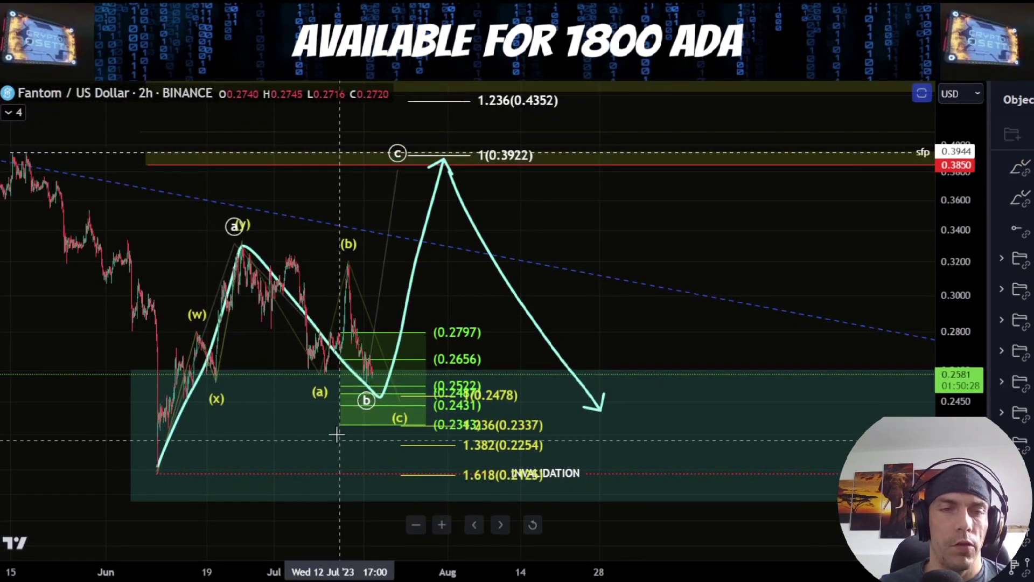
{"action": "mouse_move", "coordinate": [481, 183]}
{"action": "left_mouse_down"}
{"action": "mouse_move", "coordinate": [560, 302]}
{"action": "mouse_move", "coordinate": [668, 263]}
{"action": "mouse_move", "coordinate": [729, 128]}
{"action": "left_mouse_up"}
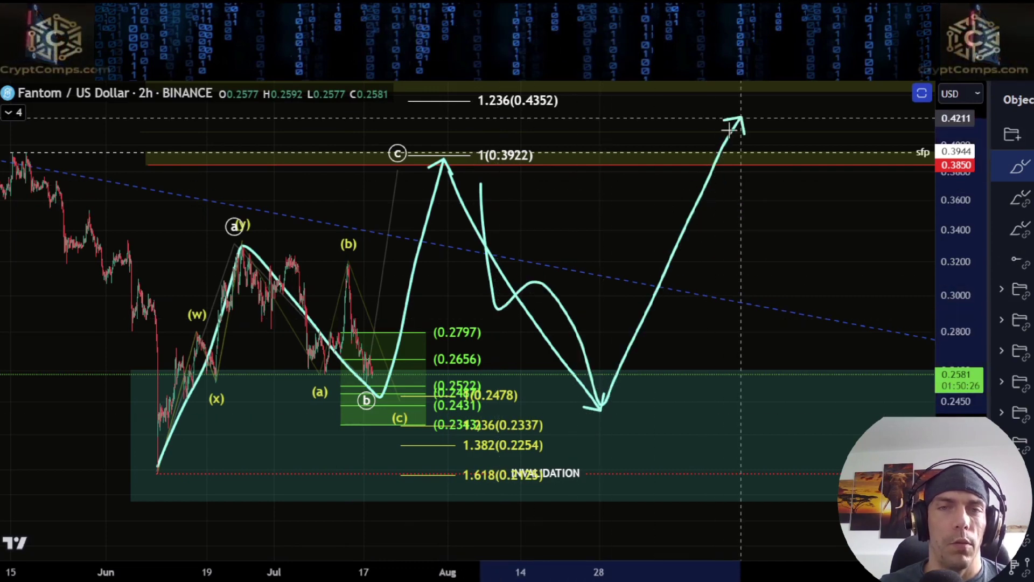
{"action": "mouse_move", "coordinate": [157, 467]}
{"action": "left_mouse_down"}
{"action": "mouse_move", "coordinate": [242, 363]}
{"action": "mouse_move", "coordinate": [496, 242]}
{"action": "mouse_move", "coordinate": [649, 394]}
{"action": "mouse_move", "coordinate": [792, 99]}
{"action": "left_mouse_up"}
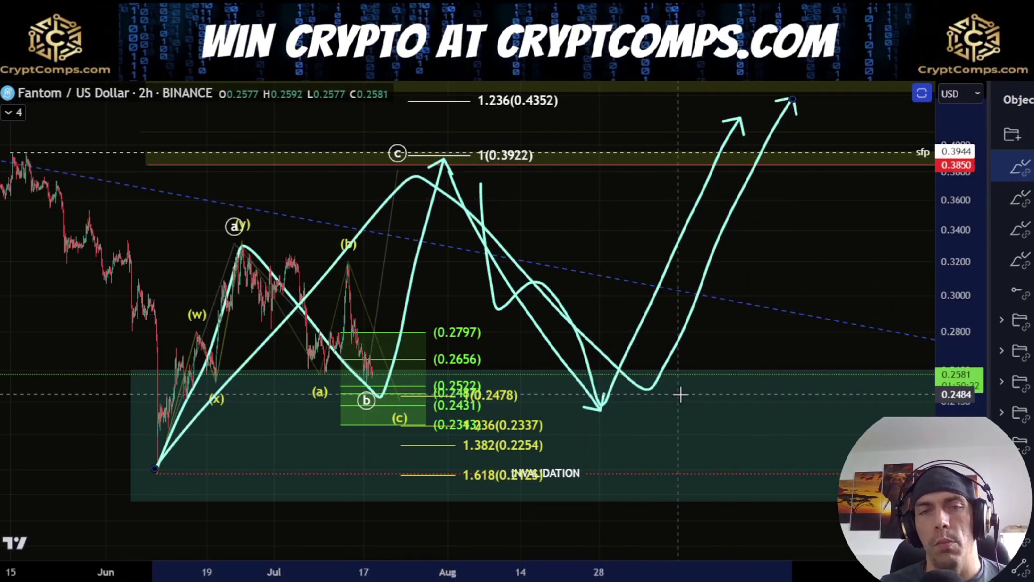
Remove all the brush strokes drawn over the circled a-b-c count.
{"action": "key", "text": "ctrl+z"}
{"action": "key", "text": "ctrl+z"}
{"action": "left_click_drag", "start_coordinate": [299, 294], "coordinate": [558, 358]}
{"action": "left_click", "coordinate": [761, 338]}
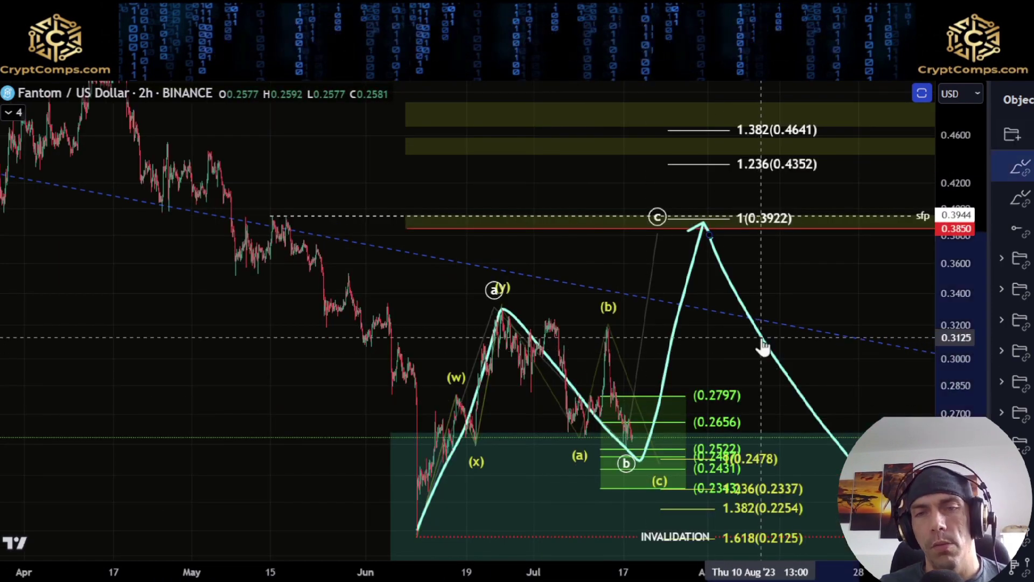
{"action": "key", "text": "ctrl+z"}
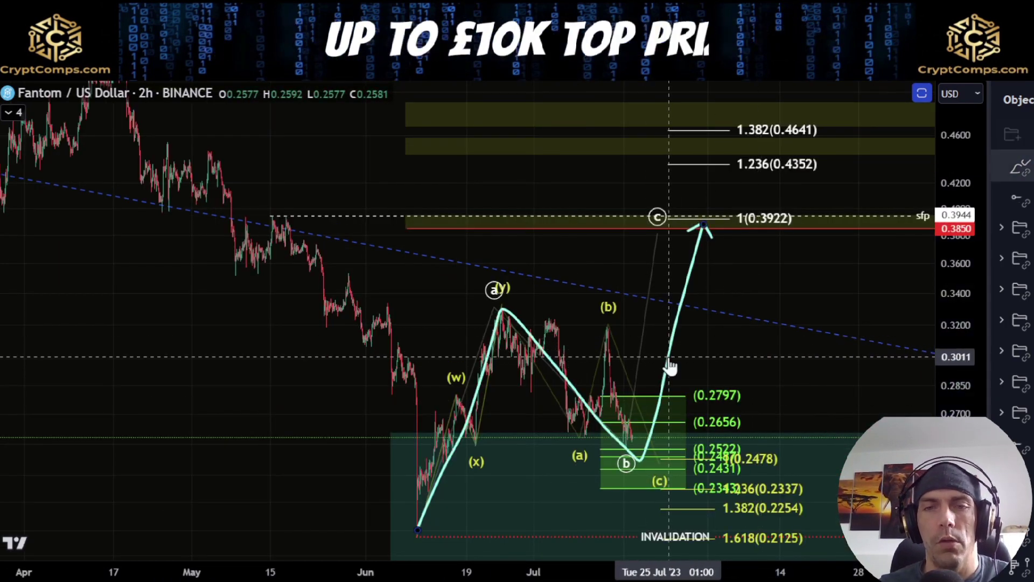
{"action": "key", "text": "ctrl+z"}
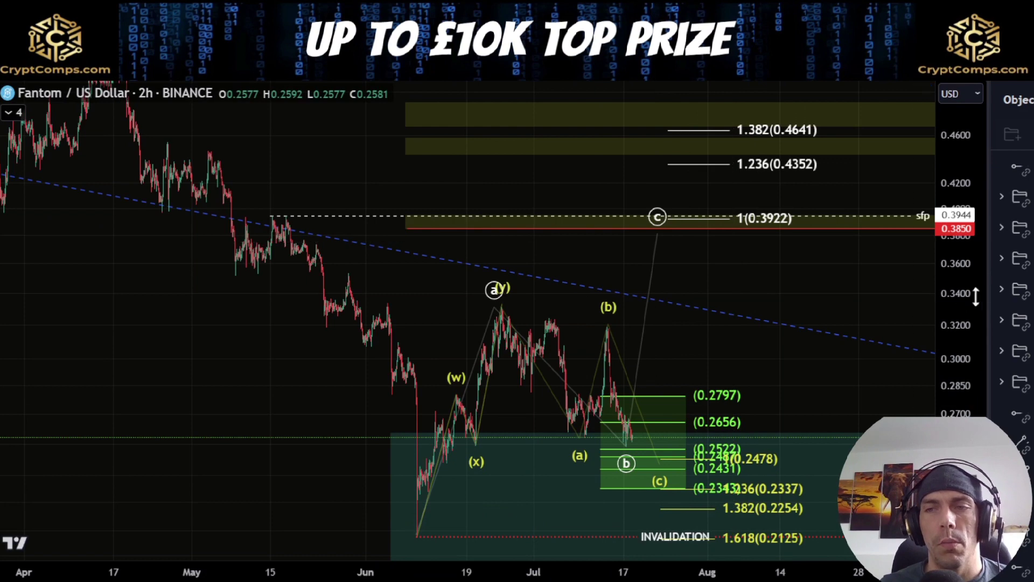
Replace the alternative circled a-b-c count with the declining (i)-(v) count and switch the chart to the 4-hour interval.
{"action": "left_click_drag", "start_coordinate": [976, 295], "coordinate": [685, 362]}
{"action": "scroll", "coordinate": [678, 344], "scroll_direction": "down", "scroll_amount": 3}
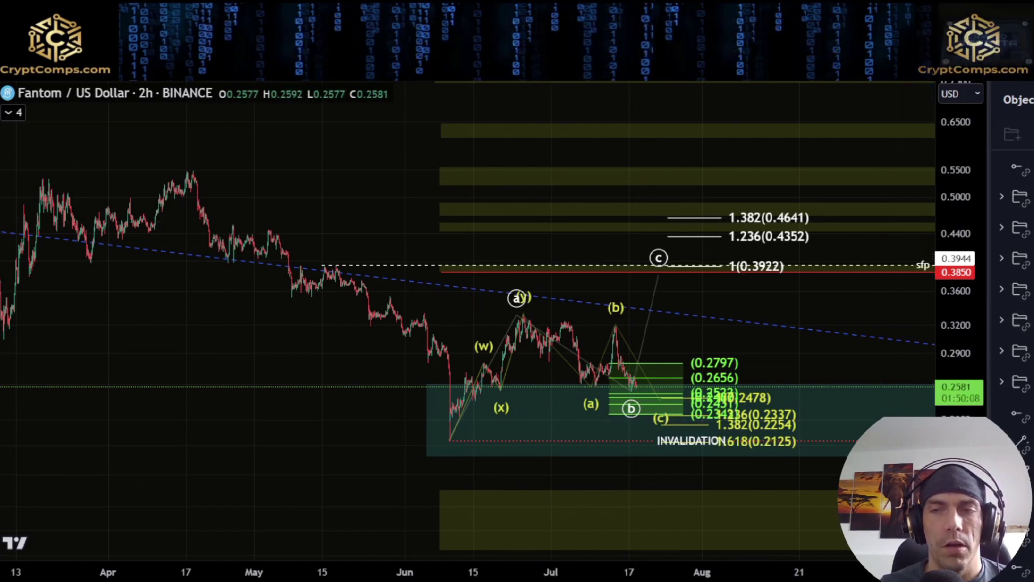
{"action": "left_click", "coordinate": [1032, 320]}
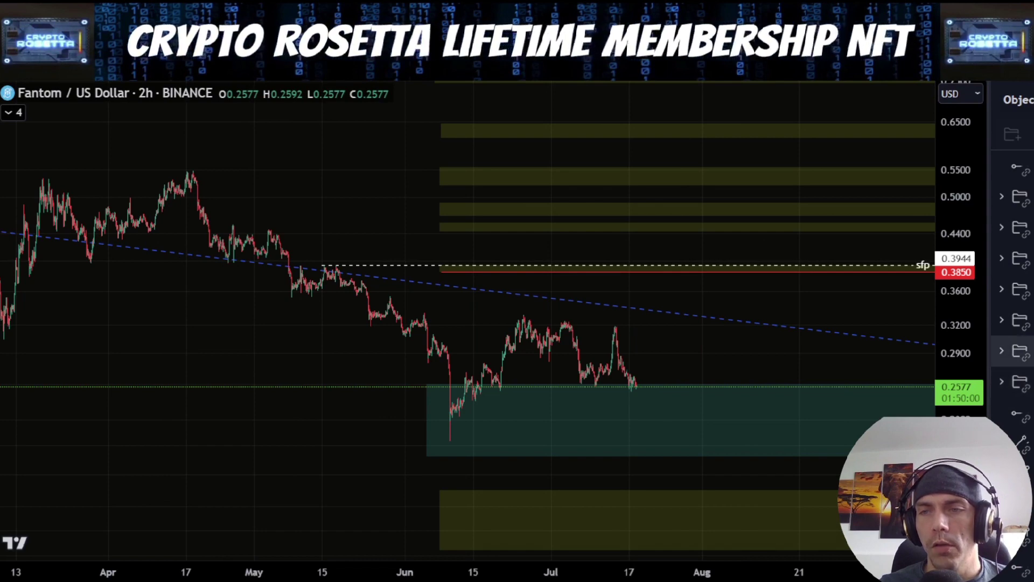
{"action": "left_click", "coordinate": [1032, 351]}
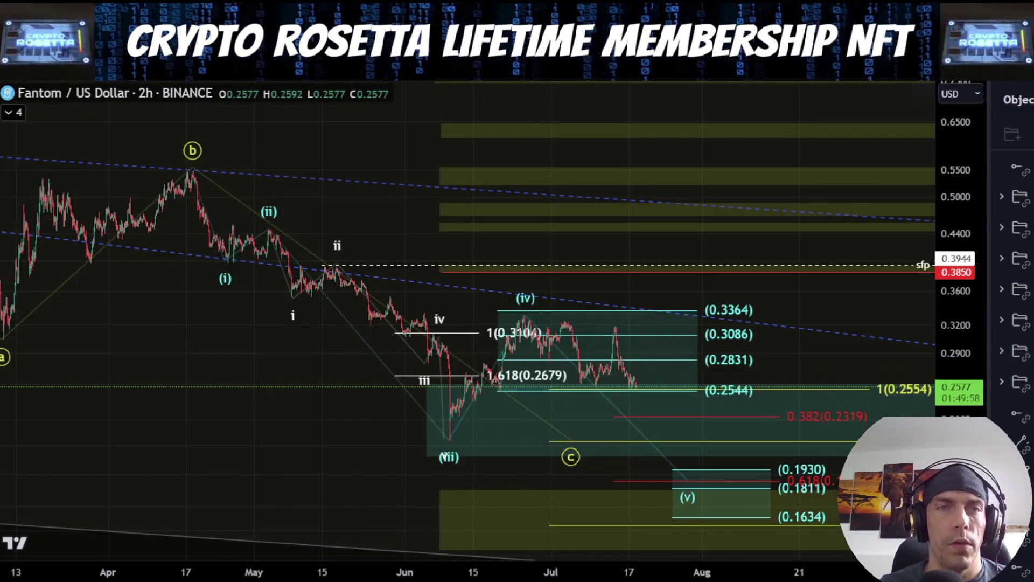
{"action": "left_click", "coordinate": [215, 65]}
{"action": "scroll", "coordinate": [609, 330], "scroll_direction": "up", "scroll_amount": 3}
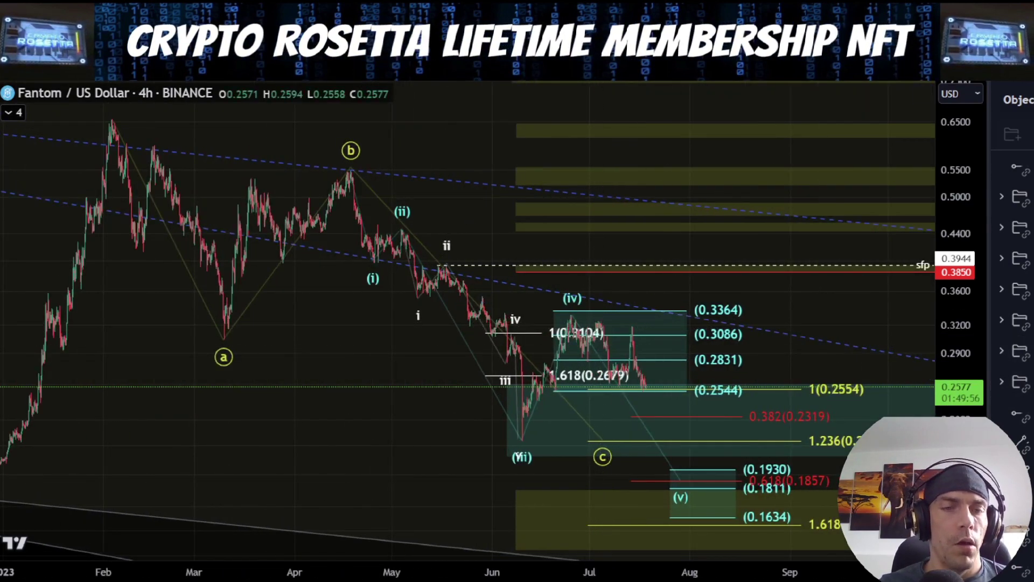
Trace the circled a, circled b and final decline into the (v) target zone with the brush, circle the zone, and delete the stroke.
{"action": "left_click", "coordinate": [121, 152]}
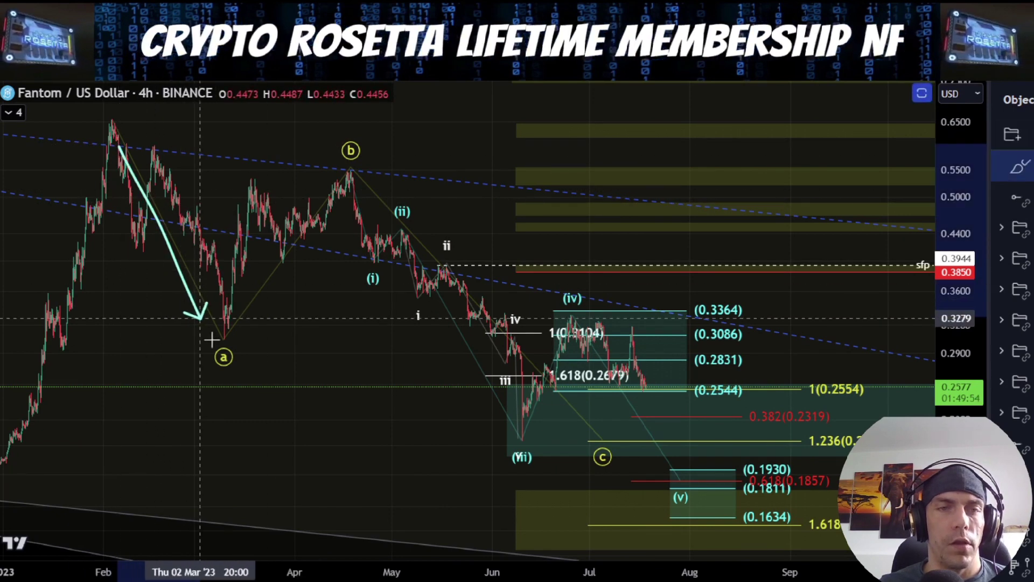
{"action": "left_click", "coordinate": [221, 349]}
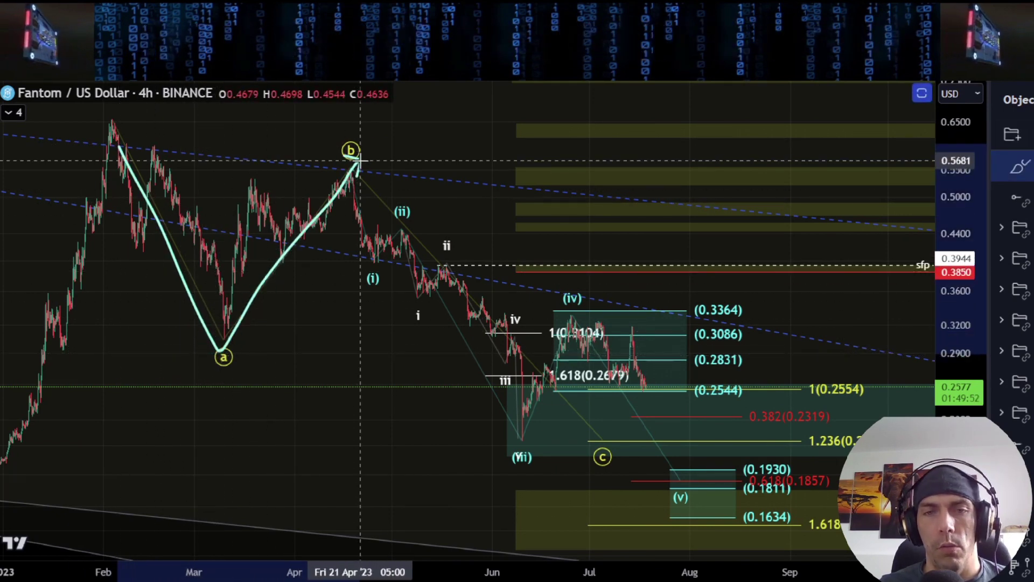
{"action": "mouse_move", "coordinate": [360, 160]}
{"action": "left_mouse_down"}
{"action": "mouse_move", "coordinate": [505, 377]}
{"action": "mouse_move", "coordinate": [722, 501]}
{"action": "left_mouse_up"}
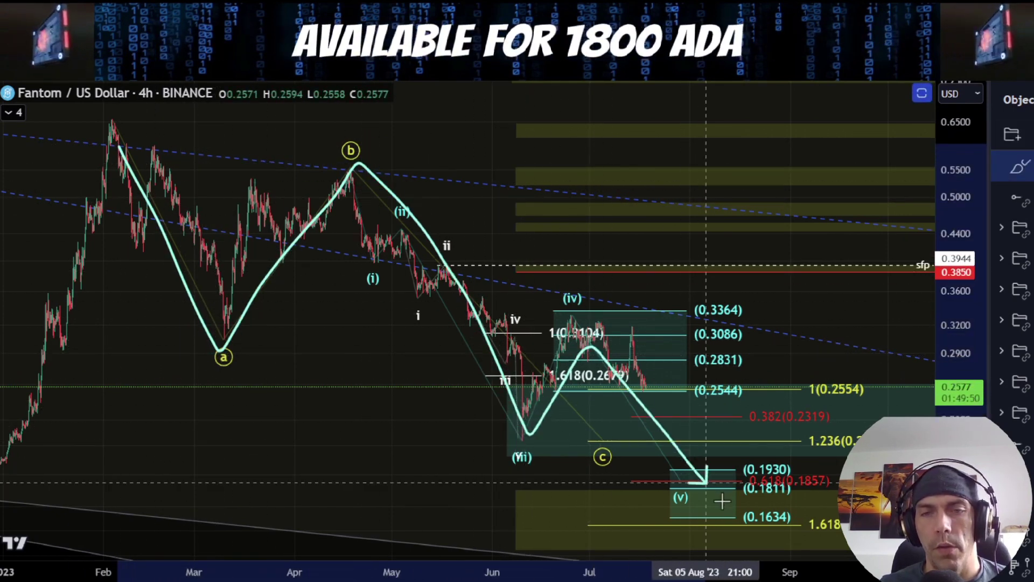
{"action": "left_click_drag", "start_coordinate": [742, 435], "coordinate": [816, 473]}
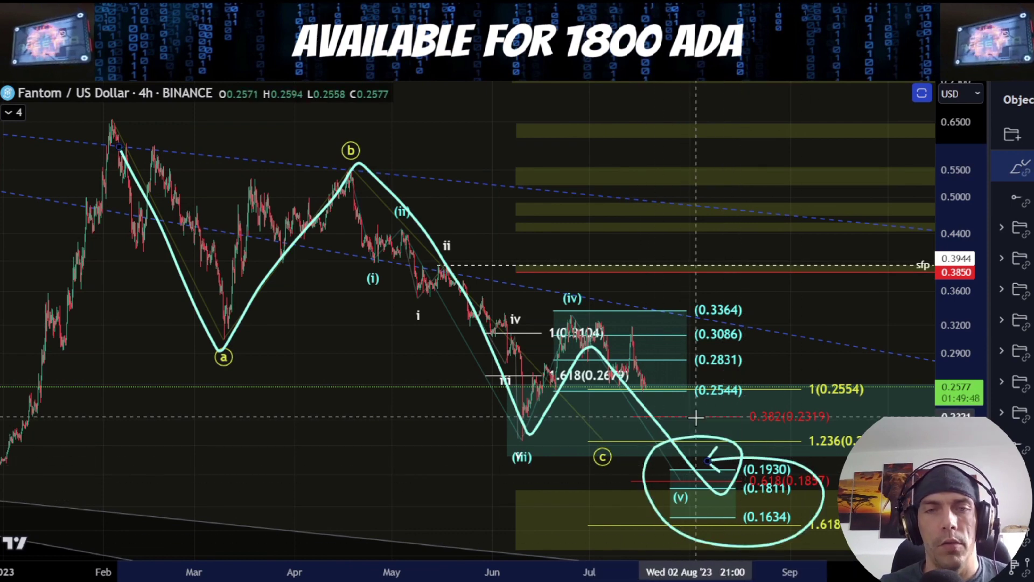
{"action": "key", "text": "Delete"}
Circle the 0.3364 retracement level of wave (iv) with the brush and delete the circle.
{"action": "scroll", "coordinate": [706, 424], "scroll_direction": "up", "scroll_amount": 7}
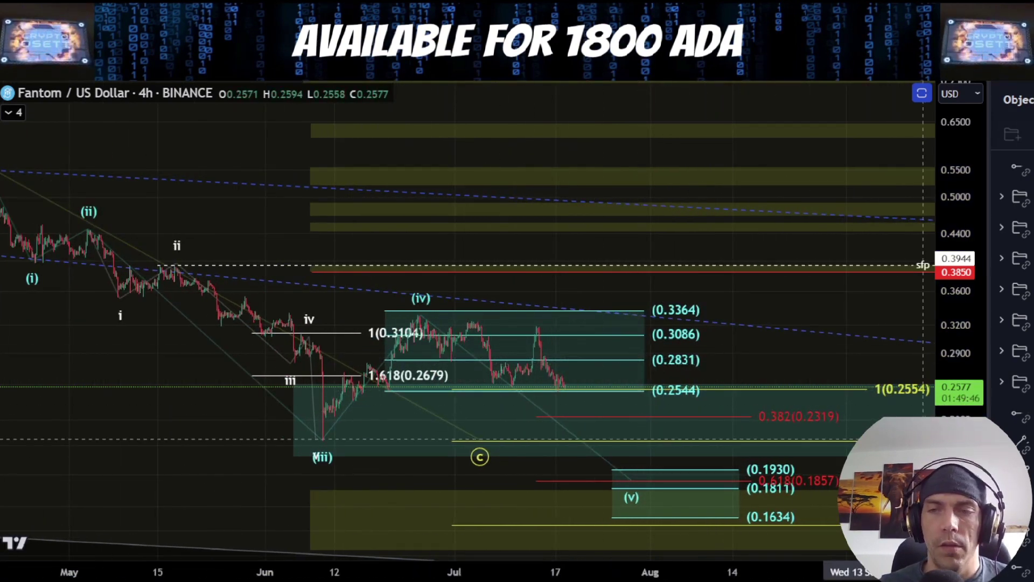
{"action": "left_click_drag", "start_coordinate": [961, 447], "coordinate": [962, 342]}
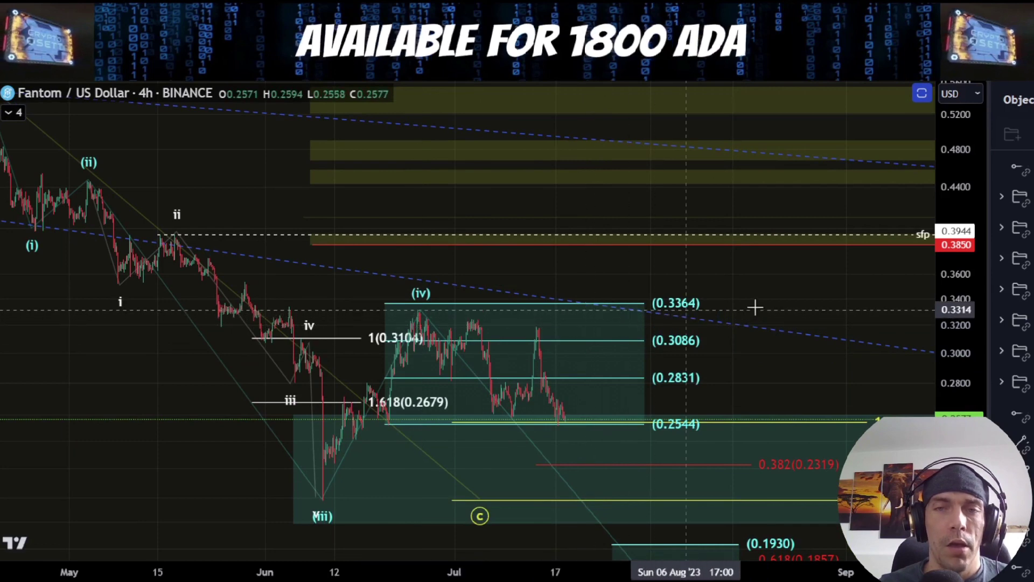
{"action": "mouse_move", "coordinate": [698, 291]}
{"action": "left_mouse_down"}
{"action": "mouse_move", "coordinate": [641, 306]}
{"action": "mouse_move", "coordinate": [724, 289]}
{"action": "left_mouse_up"}
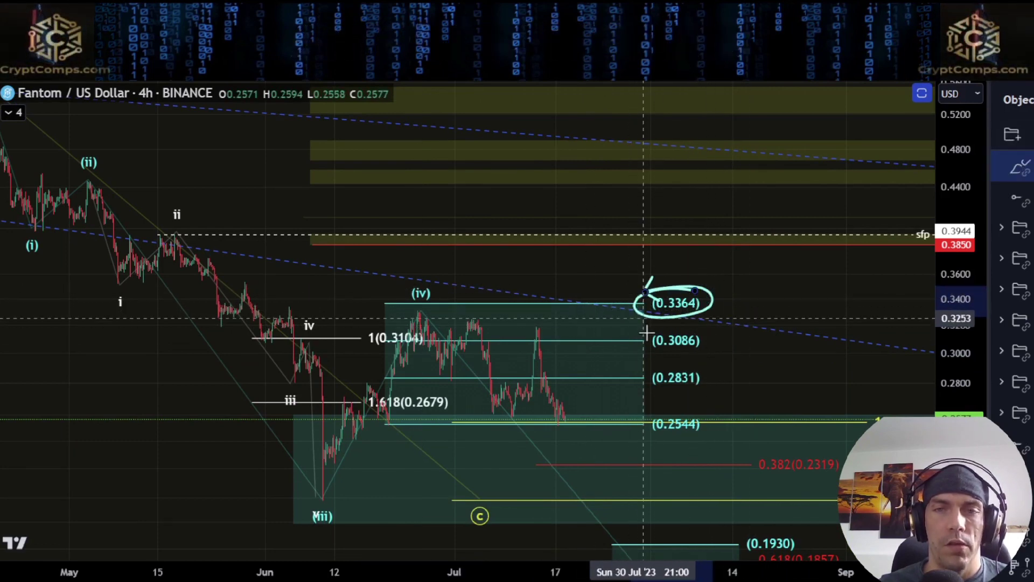
{"action": "key", "text": "Delete"}
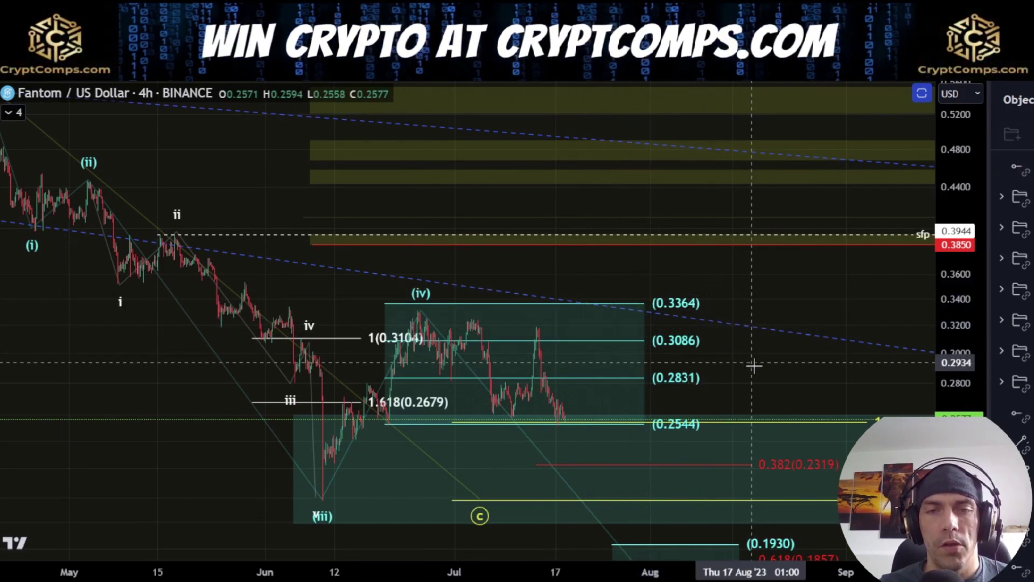
Circle the wave (v) target zone from 0.1930 to 0.1634 with the brush and delete the circle.
{"action": "left_click_drag", "start_coordinate": [753, 366], "coordinate": [792, 361]}
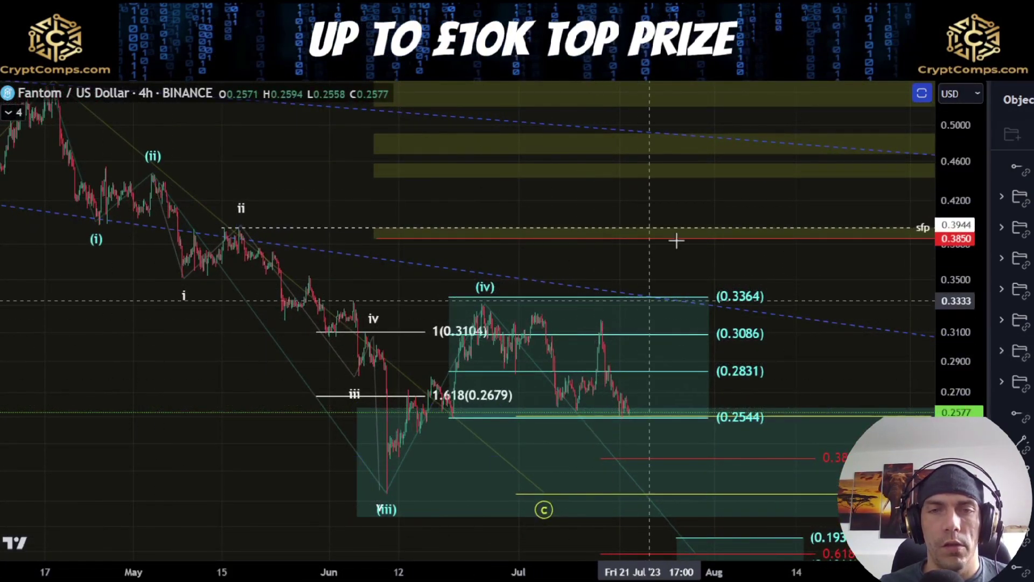
{"action": "left_click_drag", "start_coordinate": [819, 406], "coordinate": [719, 313]}
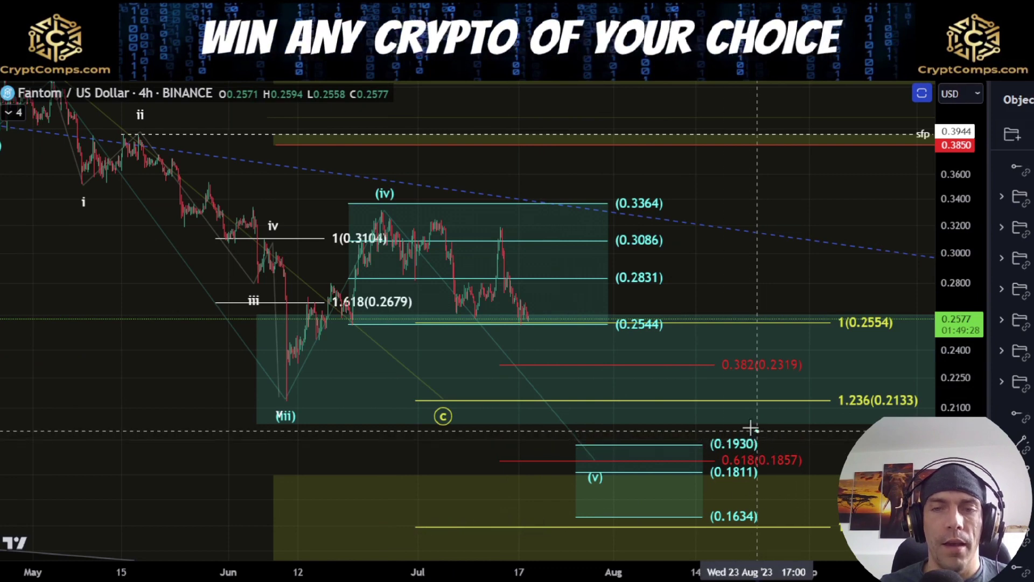
{"action": "left_click_drag", "start_coordinate": [754, 429], "coordinate": [539, 452]}
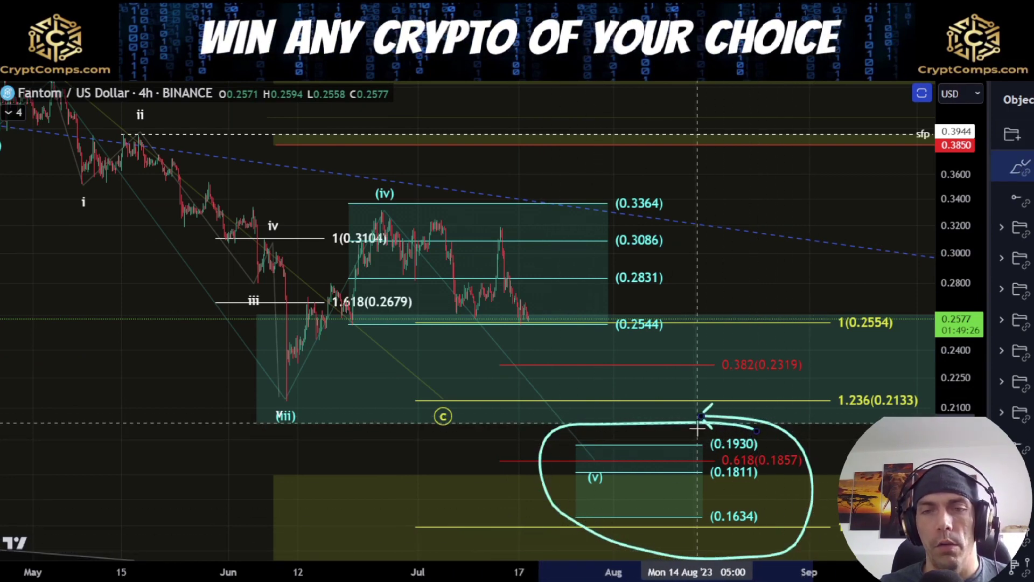
{"action": "key", "text": "Delete"}
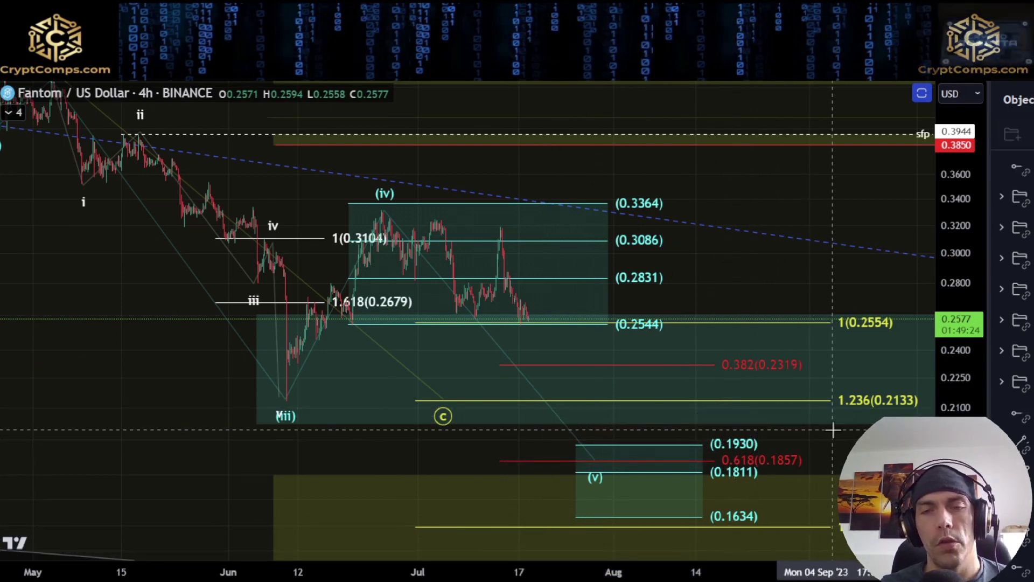
Enable the 1.382 level on the yellow trend-based Fibonacci extension for circled c.
{"action": "left_click_drag", "start_coordinate": [829, 446], "coordinate": [759, 430]}
{"action": "scroll", "coordinate": [773, 432], "scroll_direction": "down", "scroll_amount": 2}
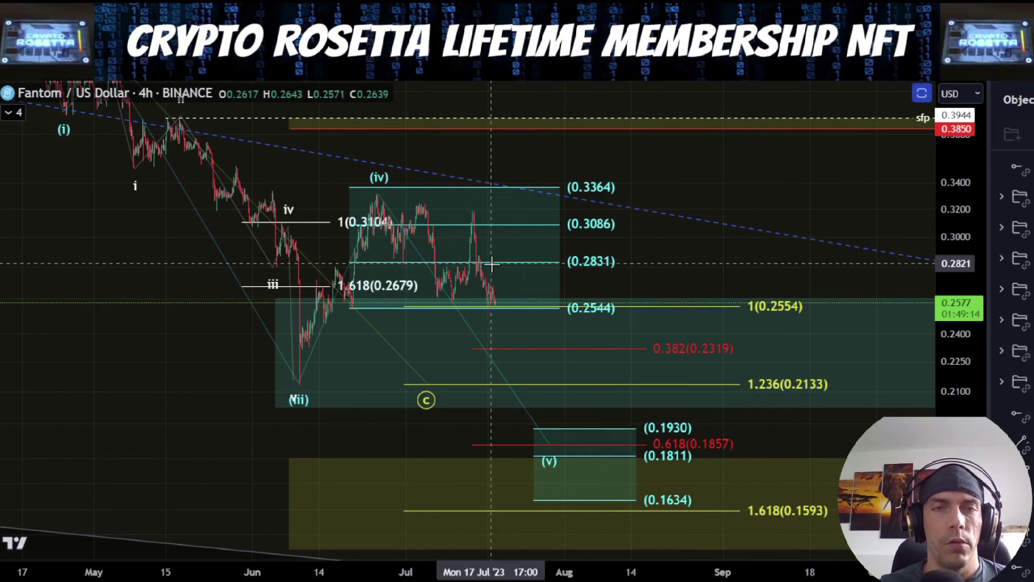
{"action": "double_click", "coordinate": [801, 396]}
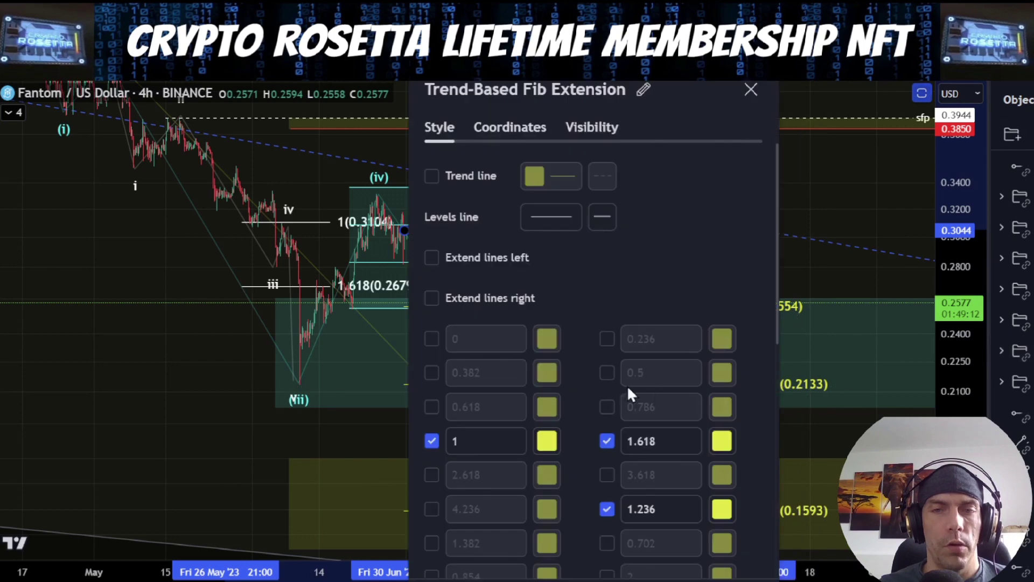
{"action": "scroll", "coordinate": [619, 398], "scroll_direction": "down", "scroll_amount": 3}
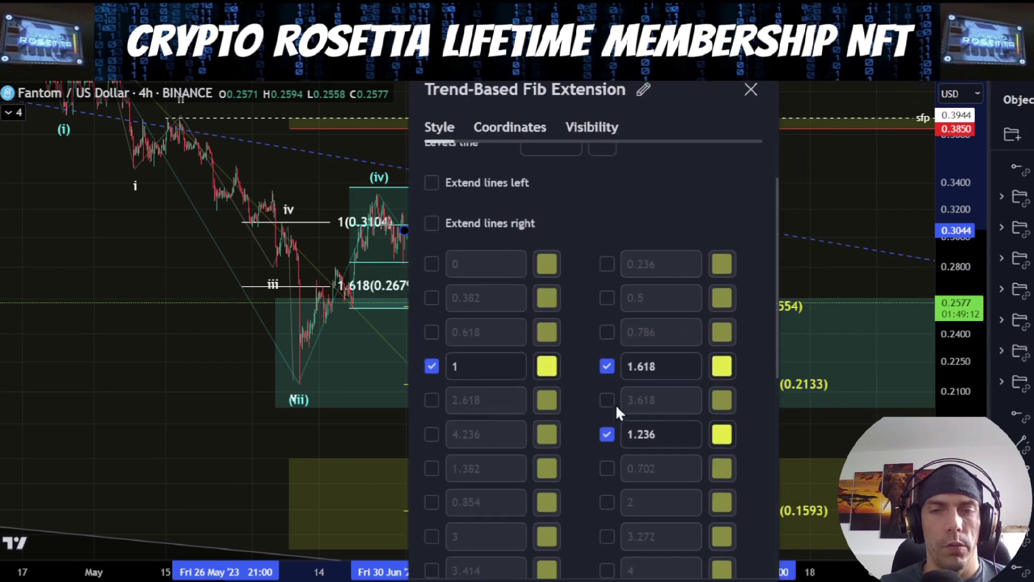
{"action": "left_click", "coordinate": [432, 462]}
{"action": "key", "text": "Escape"}
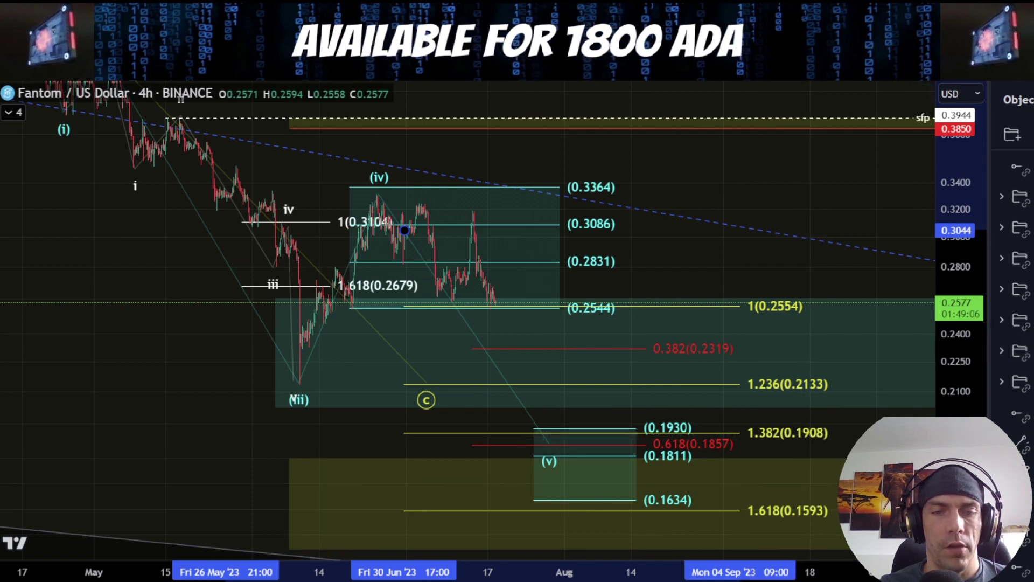
Trace the stepped decline from (iv) into the wave (v) target zone with the brush, circle the zone with an arrow, and remove the strokes.
{"action": "left_click", "coordinate": [334, 451]}
{"action": "mouse_move", "coordinate": [383, 198]}
{"action": "left_mouse_down"}
{"action": "mouse_move", "coordinate": [399, 267]}
{"action": "mouse_move", "coordinate": [431, 213]}
{"action": "left_mouse_up"}
{"action": "mouse_move", "coordinate": [456, 288]}
{"action": "left_mouse_down"}
{"action": "mouse_move", "coordinate": [474, 221]}
{"action": "mouse_move", "coordinate": [501, 351]}
{"action": "mouse_move", "coordinate": [535, 369]}
{"action": "mouse_move", "coordinate": [554, 411]}
{"action": "mouse_move", "coordinate": [587, 405]}
{"action": "left_mouse_up"}
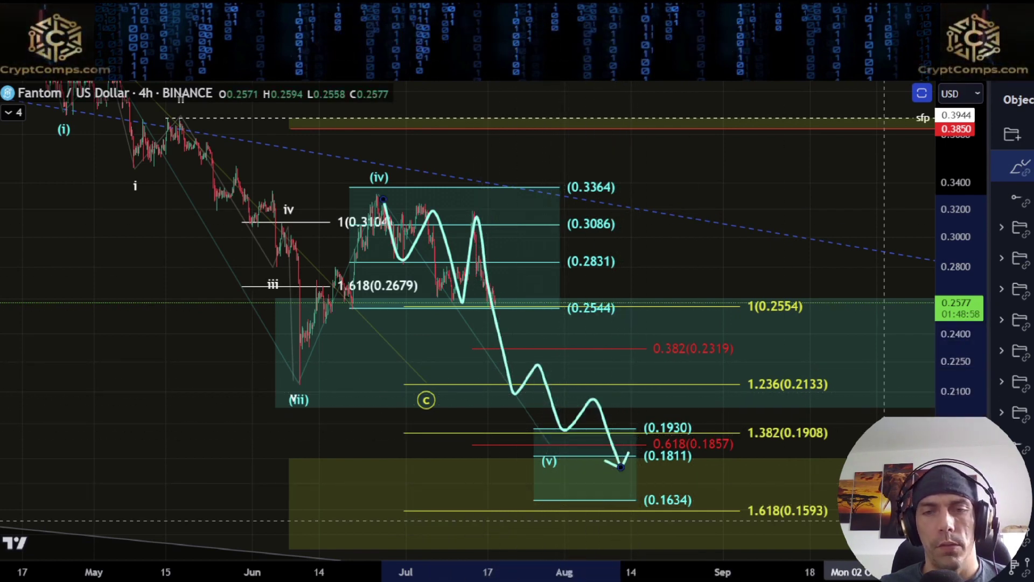
{"action": "mouse_move", "coordinate": [690, 410]}
{"action": "left_mouse_down"}
{"action": "mouse_move", "coordinate": [511, 439]}
{"action": "mouse_move", "coordinate": [636, 529]}
{"action": "mouse_move", "coordinate": [684, 404]}
{"action": "mouse_move", "coordinate": [549, 428]}
{"action": "left_mouse_up"}
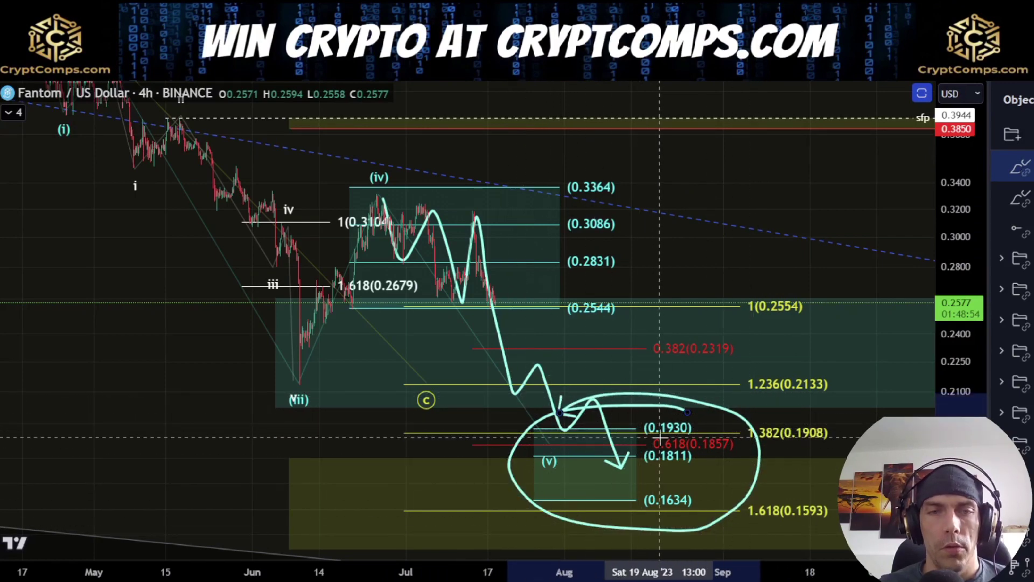
{"action": "key", "text": "ctrl+z"}
{"action": "key", "text": "ctrl+z"}
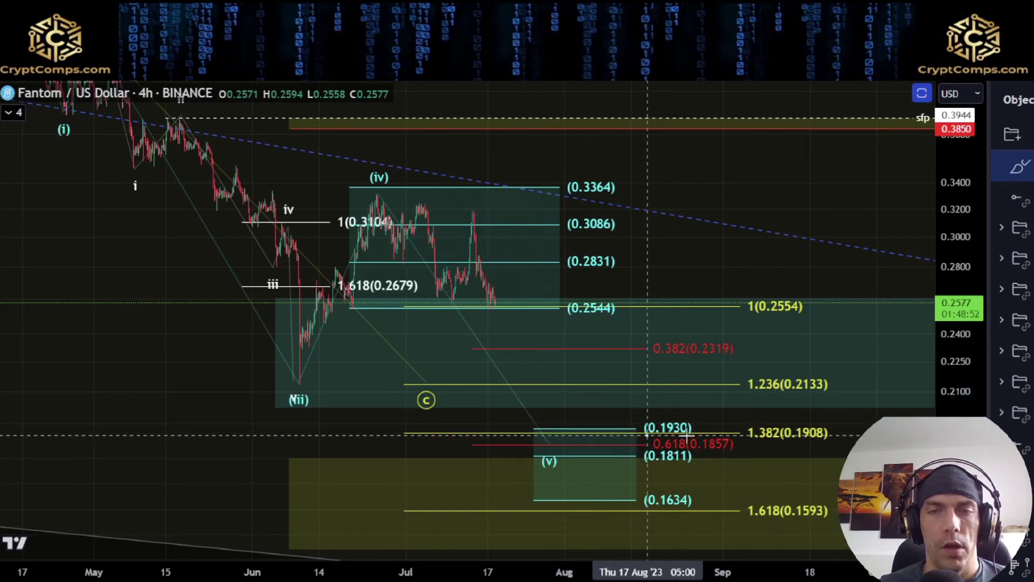
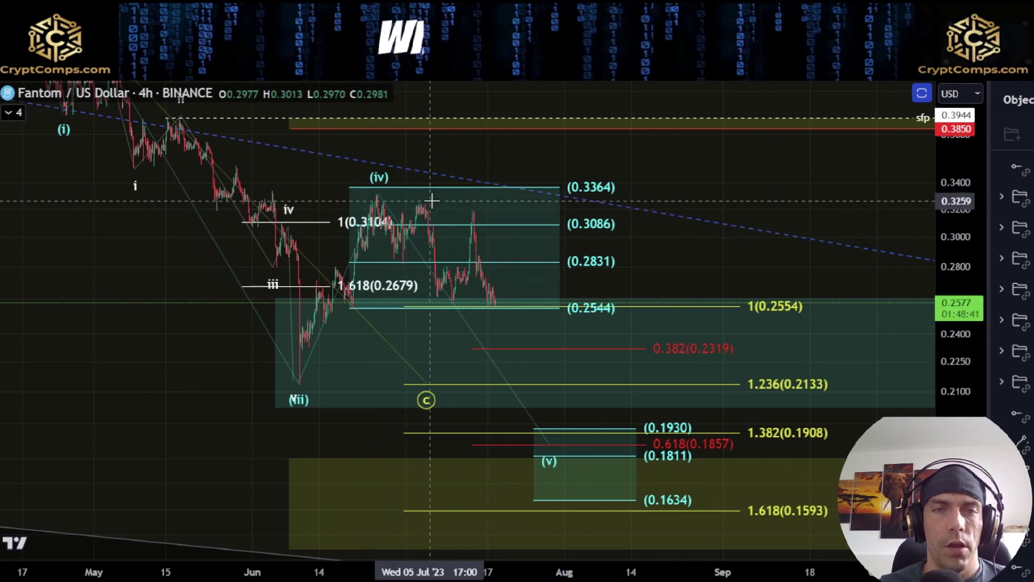
Trace the drop, rebound and fall from the early-July high to the red 0.382 (0.2319) level with the brush and delete the stroke.
{"action": "left_click_drag", "start_coordinate": [434, 209], "coordinate": [444, 293]}
{"action": "left_click_drag", "start_coordinate": [476, 211], "coordinate": [508, 360]}
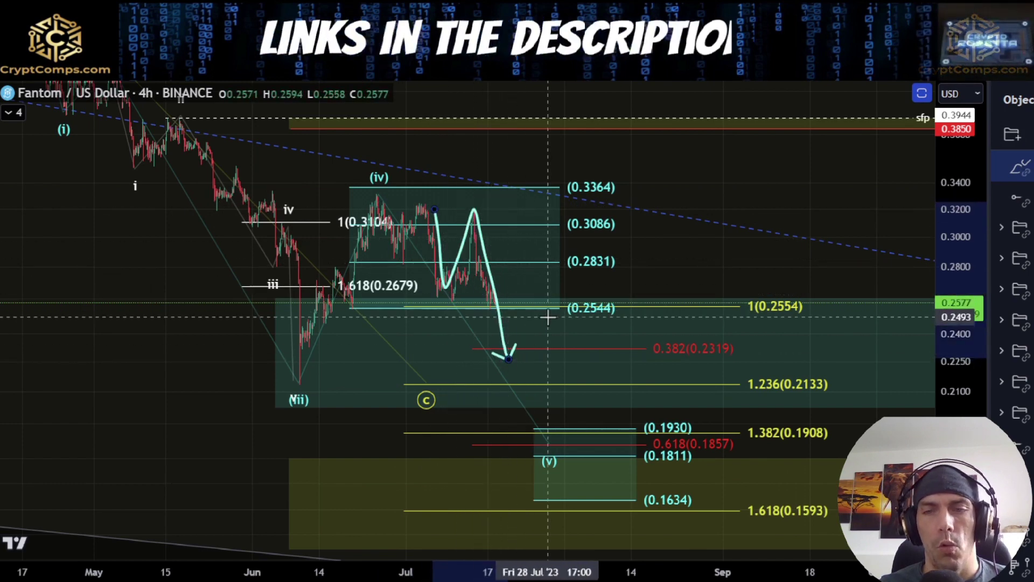
{"action": "key", "text": "Delete"}
Hide the (i)–(v) count with its targets and show the count with circled 1–2, yellow (1)–(5) and cyan 1–5.
{"action": "scroll", "coordinate": [426, 353], "scroll_direction": "up", "scroll_amount": 3}
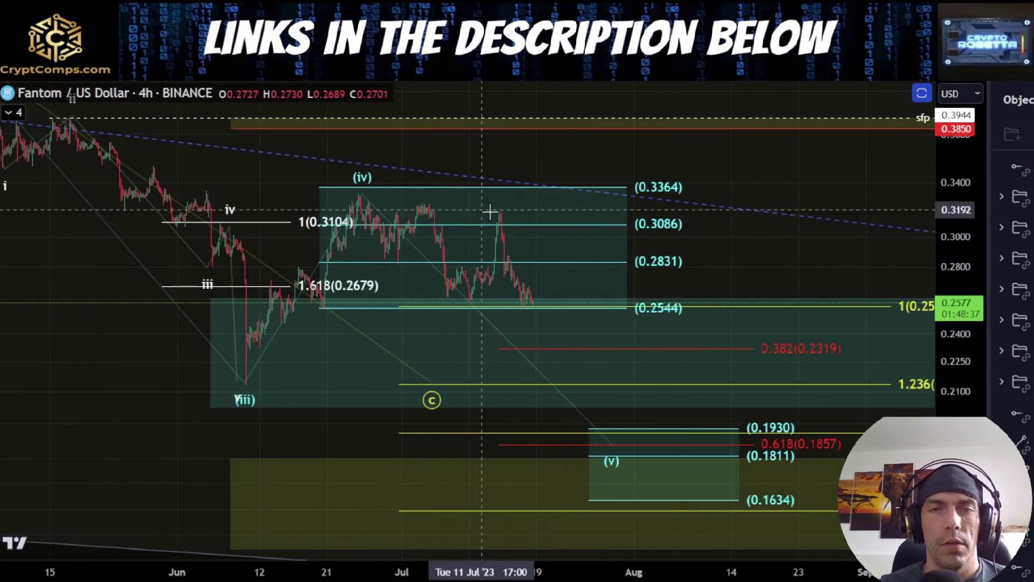
{"action": "left_click", "coordinate": [1032, 351]}
{"action": "left_click", "coordinate": [1032, 382]}
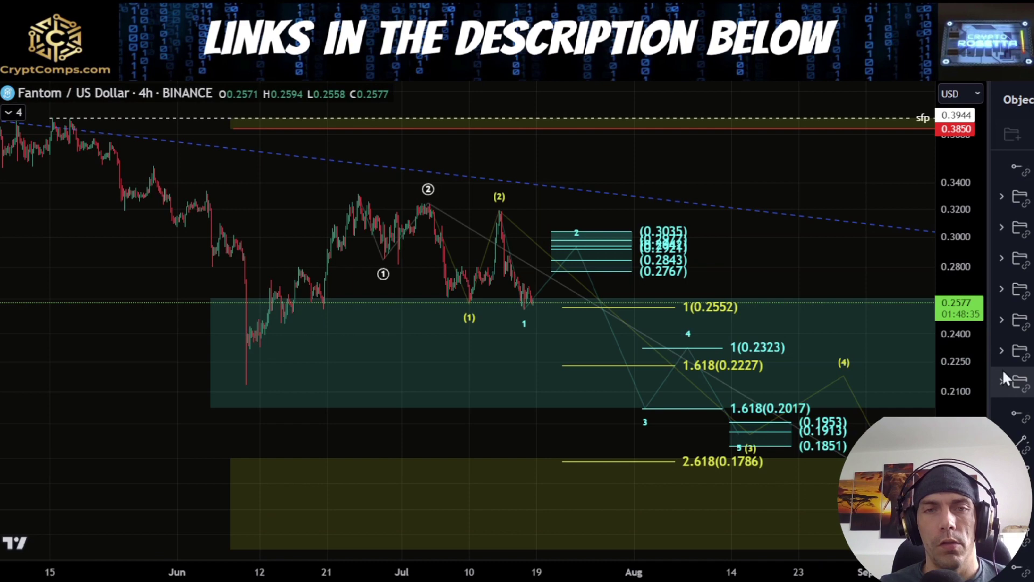
{"action": "left_click_drag", "start_coordinate": [962, 393], "coordinate": [936, 209]}
{"action": "scroll", "coordinate": [817, 274], "scroll_direction": "up", "scroll_amount": 2}
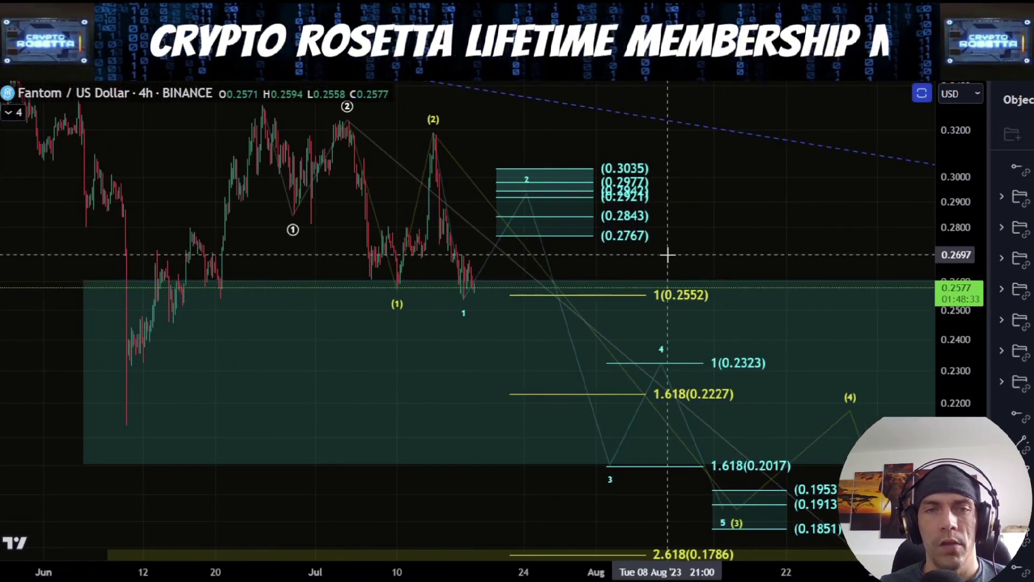
Trace the path from yellow (2) through cyan waves 1, 2, 3 and 4 into the 5/(3) target with the brush, and undo it.
{"action": "left_click_drag", "start_coordinate": [704, 216], "coordinate": [702, 282]}
{"action": "key", "text": "ctrl+z"}
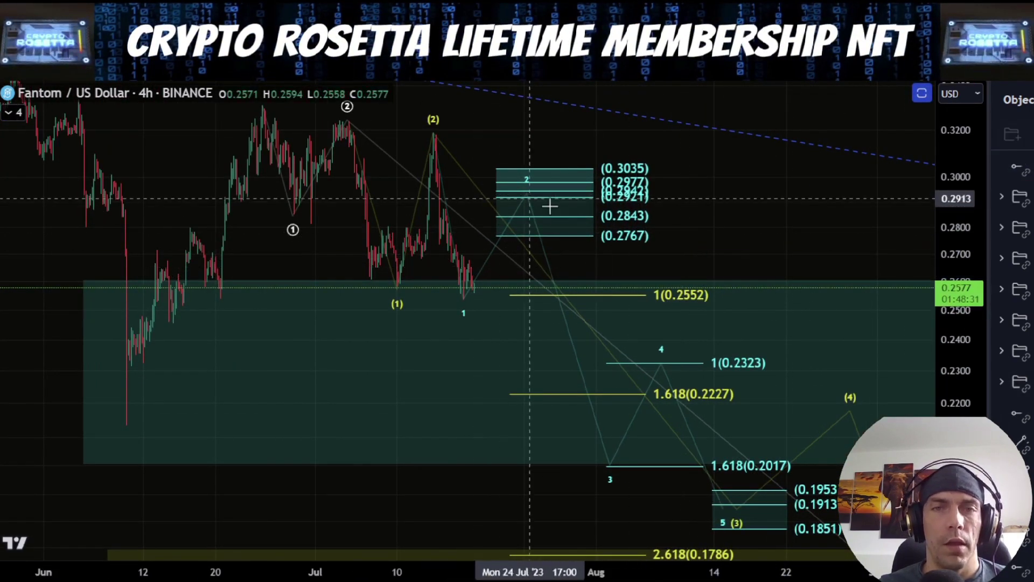
{"action": "left_click_drag", "start_coordinate": [434, 125], "coordinate": [462, 295]}
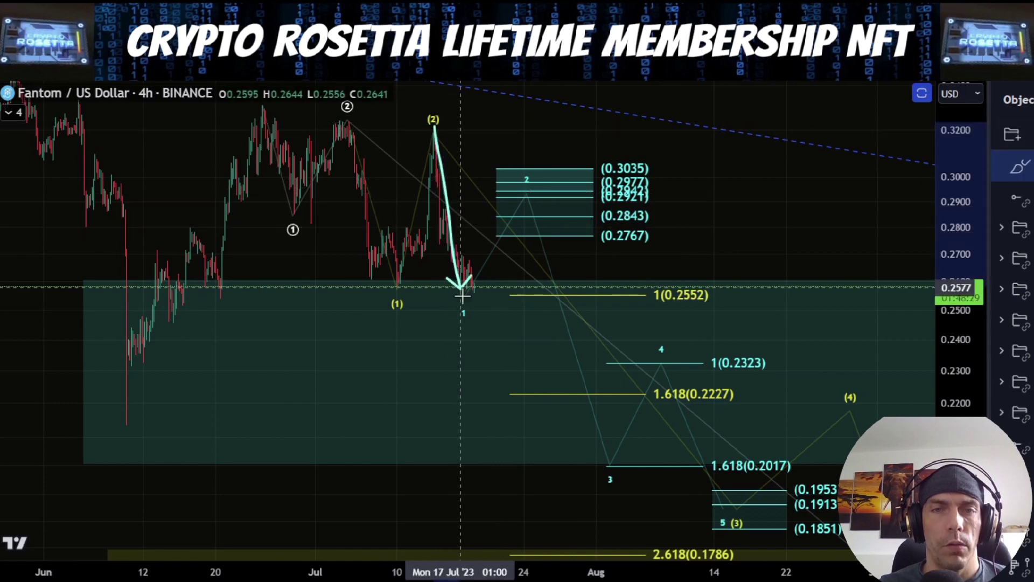
{"action": "mouse_move", "coordinate": [528, 213]}
{"action": "left_mouse_down"}
{"action": "mouse_move", "coordinate": [531, 202]}
{"action": "mouse_move", "coordinate": [606, 458]}
{"action": "mouse_move", "coordinate": [665, 366]}
{"action": "mouse_move", "coordinate": [738, 506]}
{"action": "left_mouse_up"}
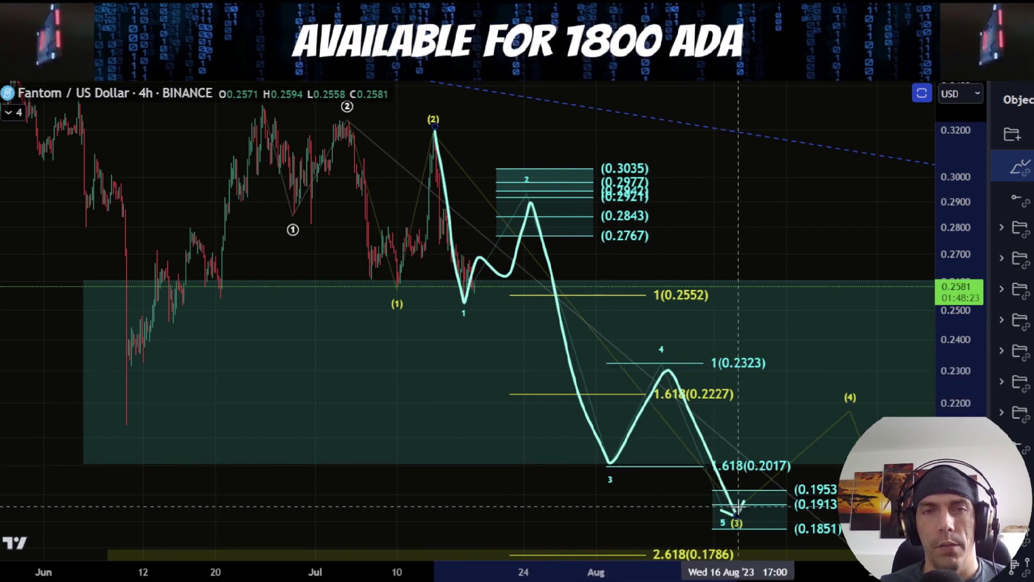
{"action": "key", "text": "ctrl+z"}
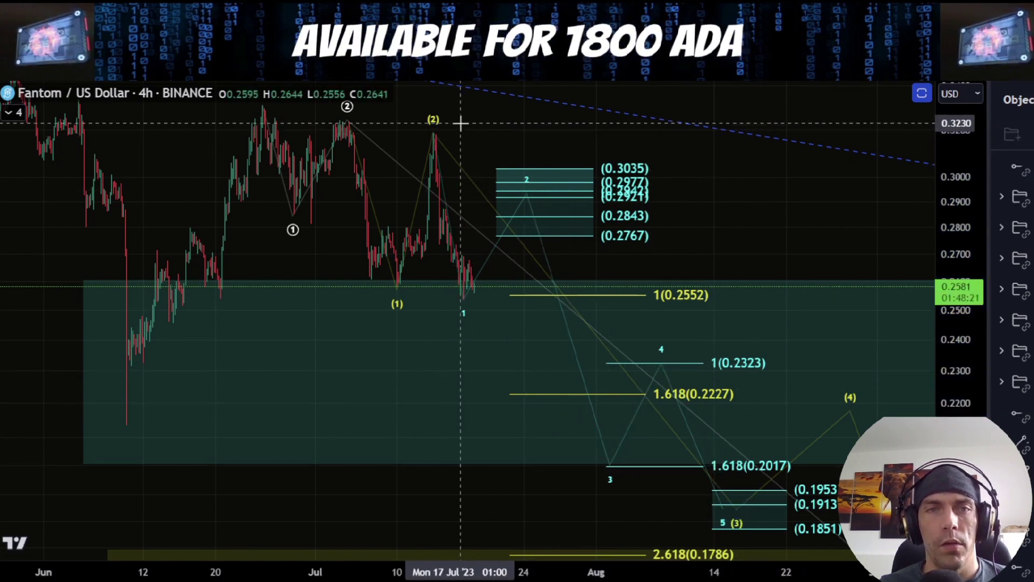
Trace circled 2 through (1) and (2) to cyan 1, trace an extended decline from (2) past 1.618 (0.2227), and delete both strokes.
{"action": "left_click_drag", "start_coordinate": [533, 168], "coordinate": [554, 235]}
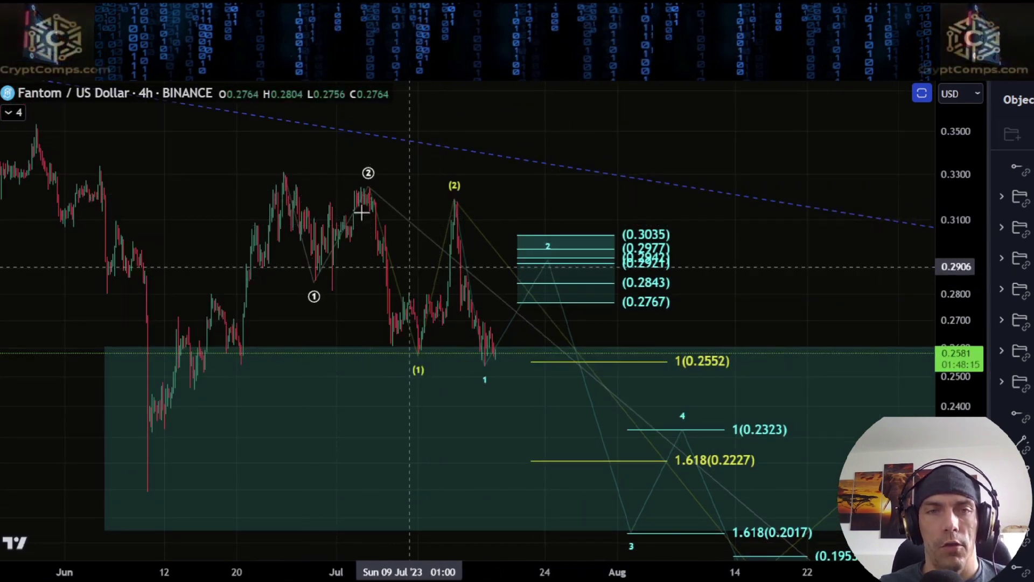
{"action": "left_click_drag", "start_coordinate": [778, 292], "coordinate": [740, 244]}
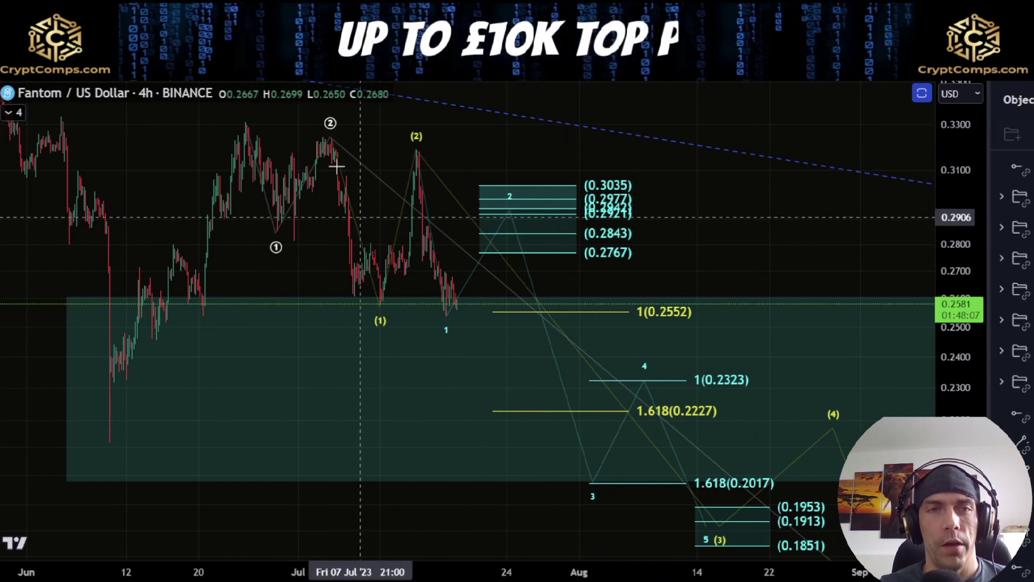
{"action": "left_click_drag", "start_coordinate": [330, 141], "coordinate": [380, 277]}
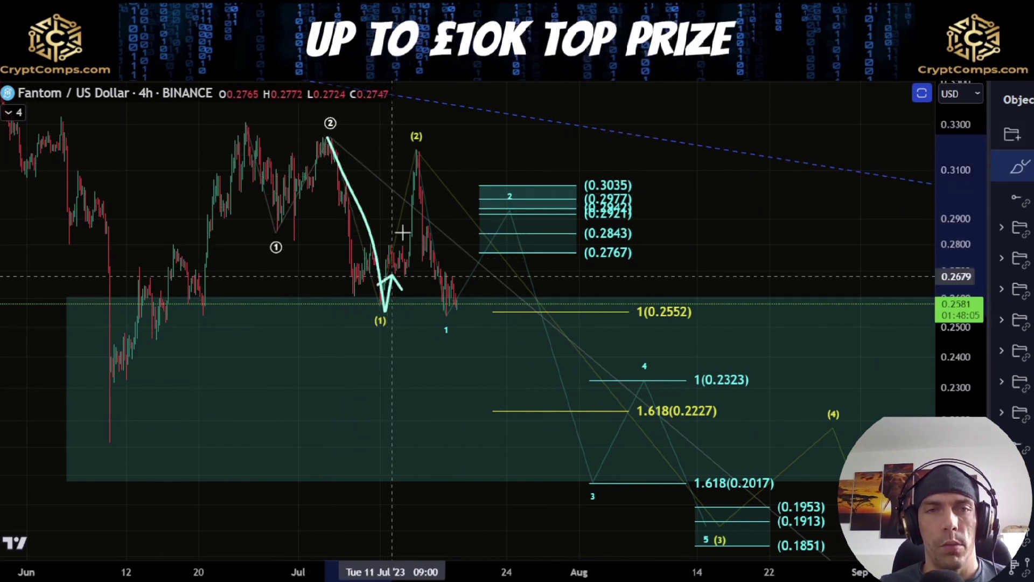
{"action": "left_click_drag", "start_coordinate": [417, 146], "coordinate": [422, 204]}
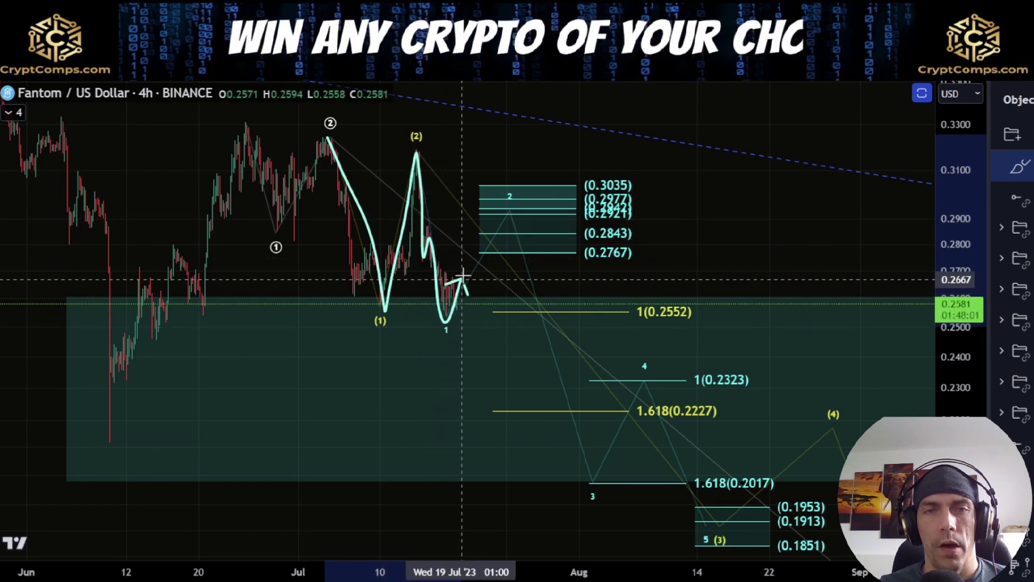
{"action": "key", "text": "Delete"}
{"action": "mouse_move", "coordinate": [423, 158]}
{"action": "left_mouse_down"}
{"action": "mouse_move", "coordinate": [420, 203]}
{"action": "mouse_move", "coordinate": [450, 304]}
{"action": "mouse_move", "coordinate": [465, 271]}
{"action": "mouse_move", "coordinate": [504, 410]}
{"action": "left_mouse_up"}
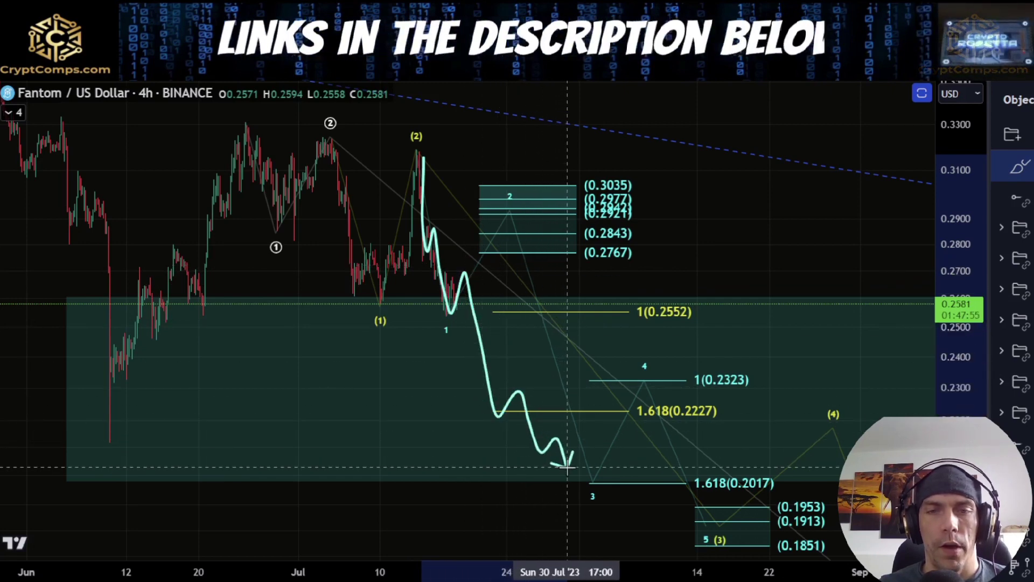
{"action": "key", "text": "Delete"}
Circle the yellow 1.618 (0.2227) level with the brush, add an arrow to it, and undo the extra underline.
{"action": "left_click_drag", "start_coordinate": [748, 394], "coordinate": [637, 392]}
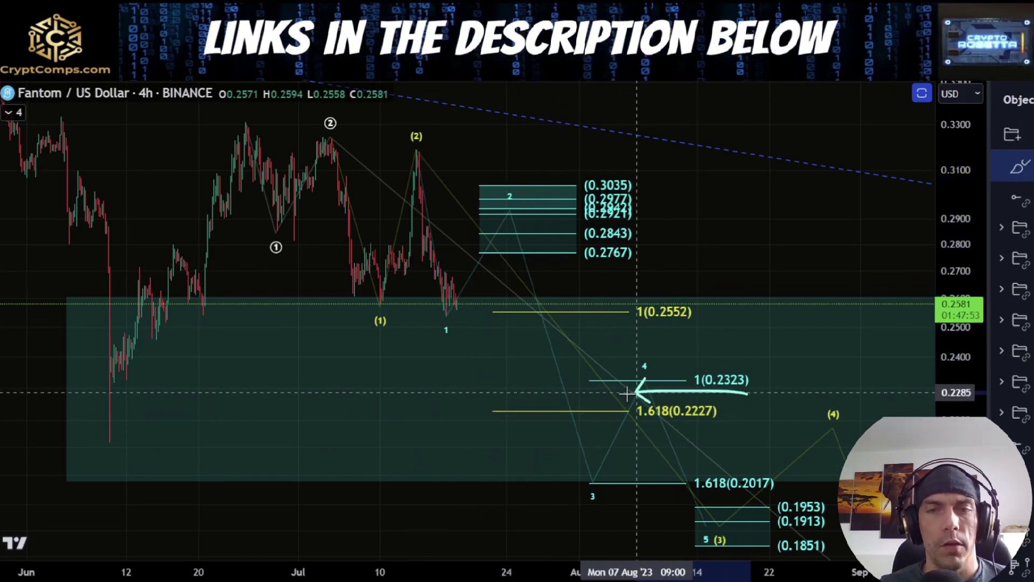
{"action": "left_click_drag", "start_coordinate": [617, 430], "coordinate": [749, 423]}
{"action": "left_click_drag", "start_coordinate": [681, 393], "coordinate": [671, 396]}
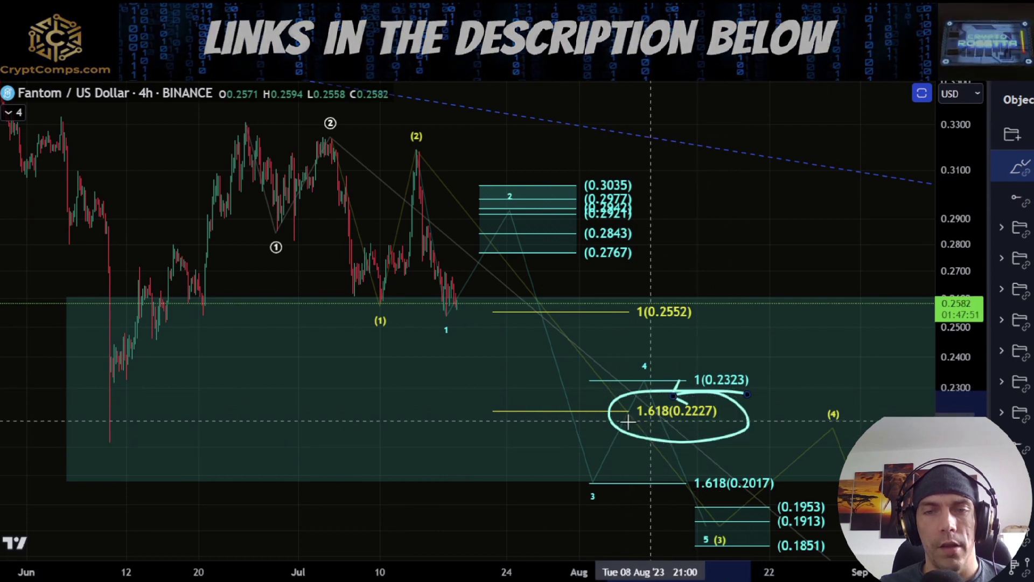
{"action": "left_click_drag", "start_coordinate": [630, 422], "coordinate": [726, 427]}
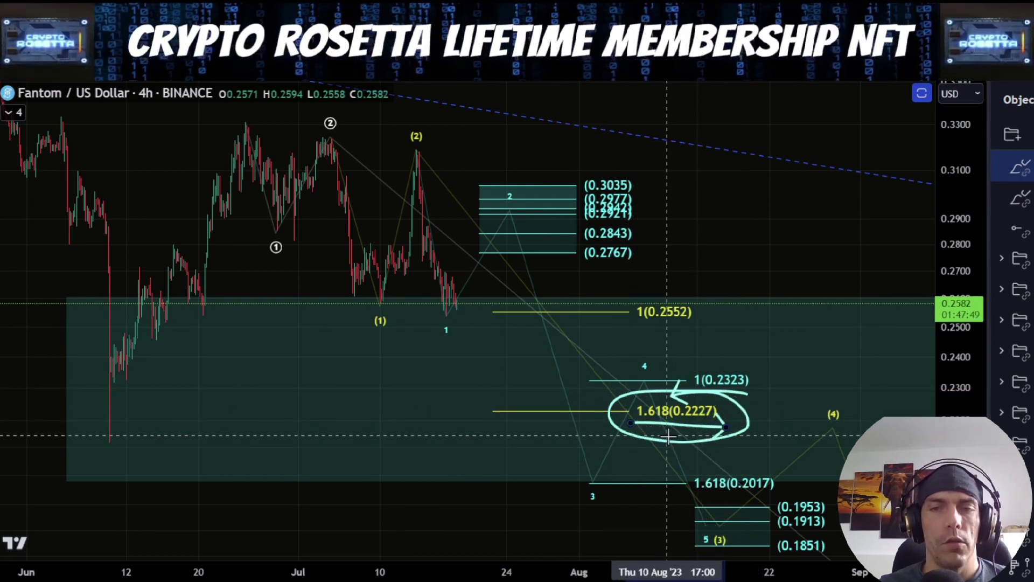
{"action": "key", "text": "ctrl+z"}
Trace the declines from (2) and circled 2 to 0.2227, a rebound to 0.2552 and a drop to wave 3, and delete the strokes.
{"action": "left_click_drag", "start_coordinate": [417, 154], "coordinate": [490, 381]}
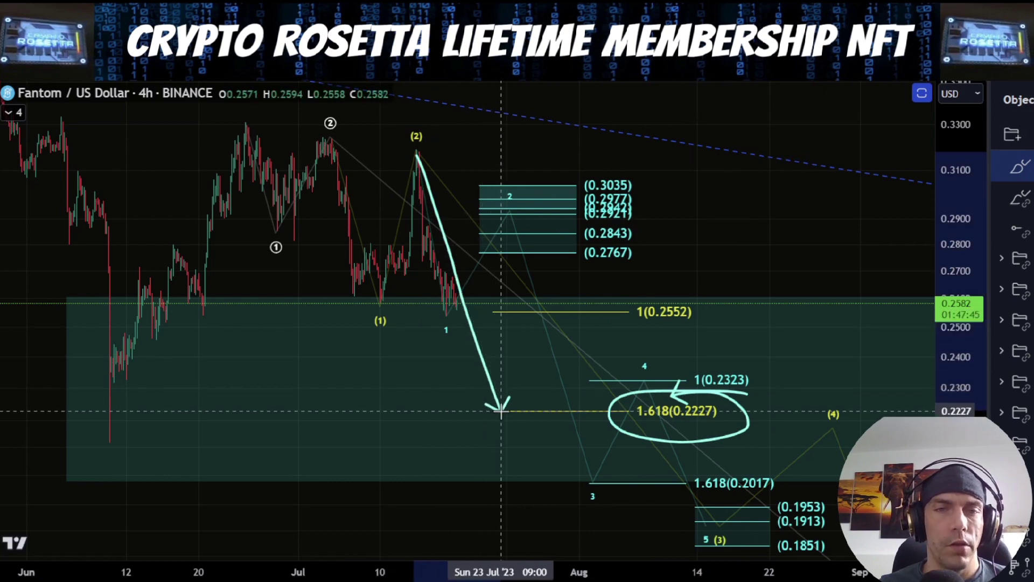
{"action": "mouse_move", "coordinate": [333, 134]}
{"action": "left_mouse_down"}
{"action": "mouse_move", "coordinate": [388, 248]}
{"action": "mouse_move", "coordinate": [438, 231]}
{"action": "mouse_move", "coordinate": [489, 408]}
{"action": "left_mouse_up"}
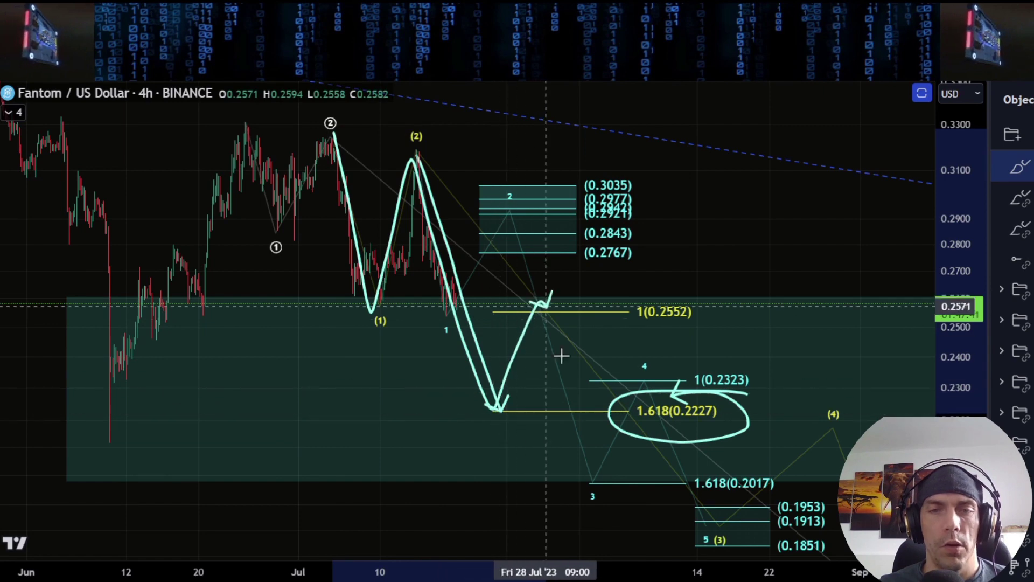
{"action": "left_click_drag", "start_coordinate": [562, 355], "coordinate": [593, 481]}
{"action": "key", "text": "Delete"}
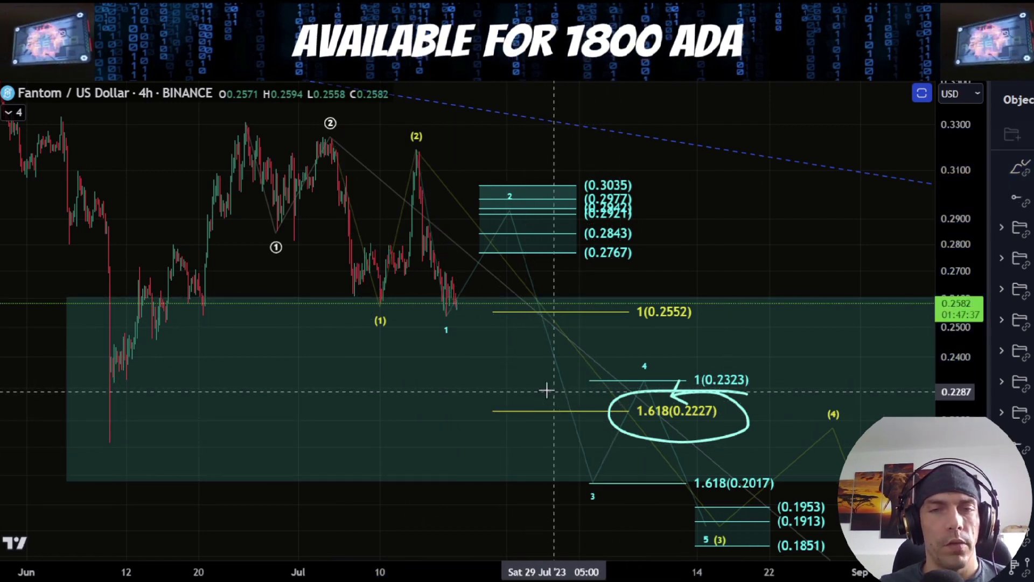
Trace the rebound from 0.2227 to above the 1 (0.2552) level, mark that level, and undo all remaining strokes including the circle.
{"action": "mouse_move", "coordinate": [497, 409]}
{"action": "left_mouse_down"}
{"action": "mouse_move", "coordinate": [519, 342]}
{"action": "mouse_move", "coordinate": [574, 299]}
{"action": "left_mouse_up"}
{"action": "mouse_move", "coordinate": [703, 286]}
{"action": "left_mouse_down"}
{"action": "mouse_move", "coordinate": [676, 284]}
{"action": "mouse_move", "coordinate": [706, 358]}
{"action": "mouse_move", "coordinate": [624, 283]}
{"action": "mouse_move", "coordinate": [676, 323]}
{"action": "mouse_move", "coordinate": [635, 308]}
{"action": "left_mouse_up"}
{"action": "key", "text": "ctrl+z"}
{"action": "key", "text": "ctrl+z"}
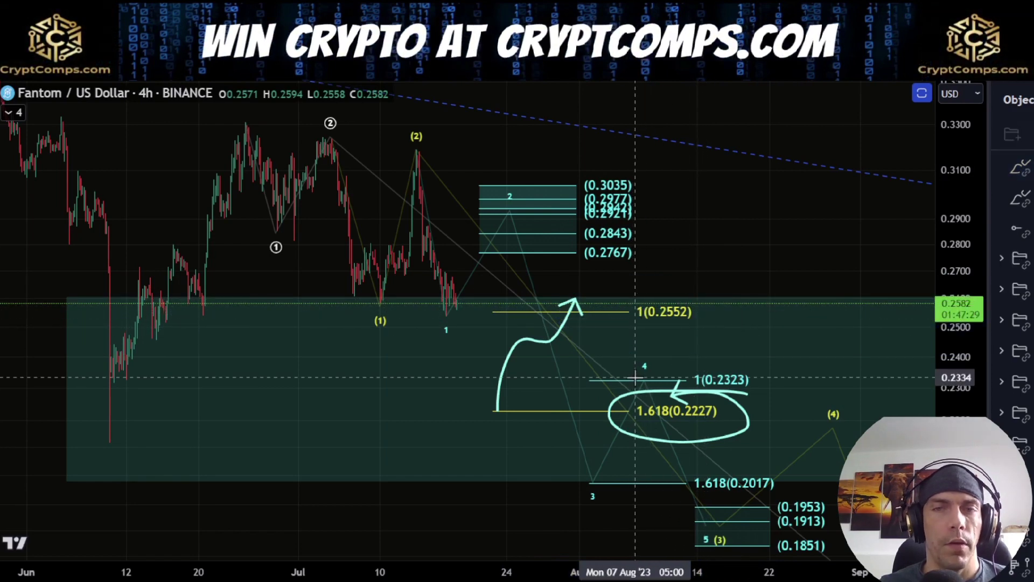
{"action": "key", "text": "ctrl+z"}
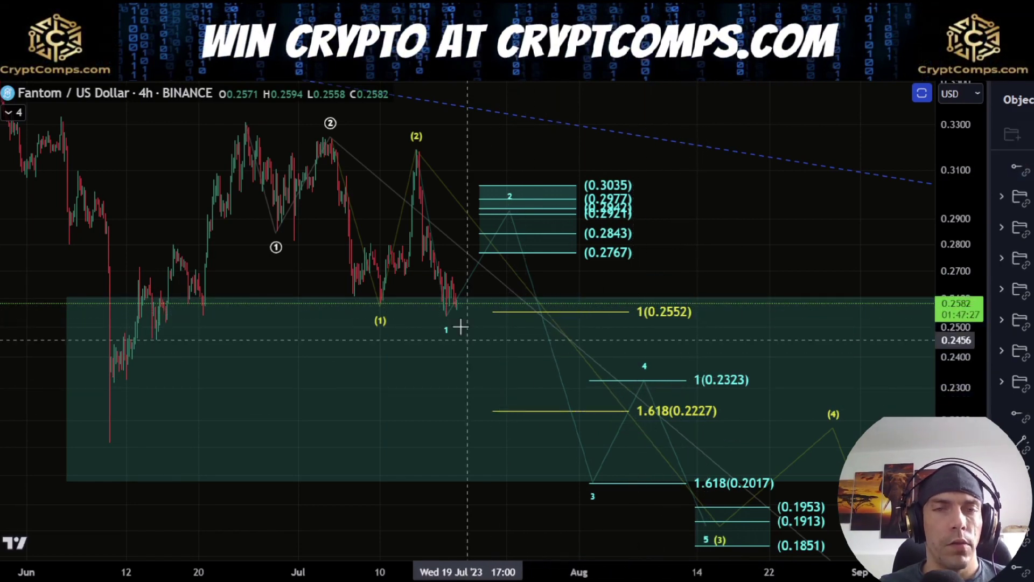
Trace a stepped decline from yellow (2) to below the 1.618 (0.2017) level, compare it with 2.618 (0.1786), and delete the stroke.
{"action": "mouse_move", "coordinate": [413, 162]}
{"action": "left_mouse_down"}
{"action": "mouse_move", "coordinate": [421, 234]}
{"action": "mouse_move", "coordinate": [452, 224]}
{"action": "mouse_move", "coordinate": [485, 286]}
{"action": "mouse_move", "coordinate": [531, 458]}
{"action": "mouse_move", "coordinate": [565, 519]}
{"action": "left_mouse_up"}
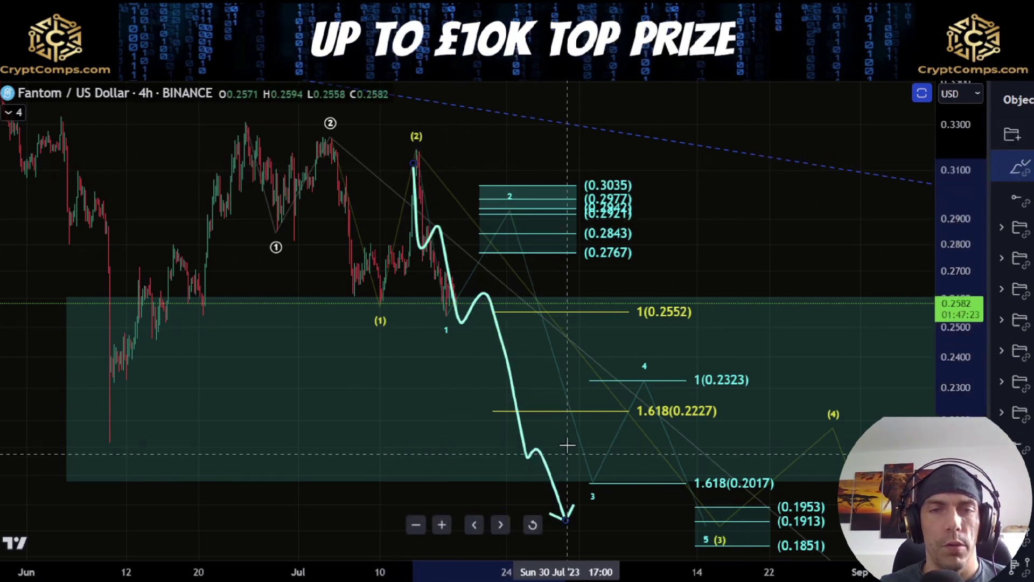
{"action": "left_click", "coordinate": [564, 441]}
{"action": "left_click_drag", "start_coordinate": [564, 441], "coordinate": [520, 353]}
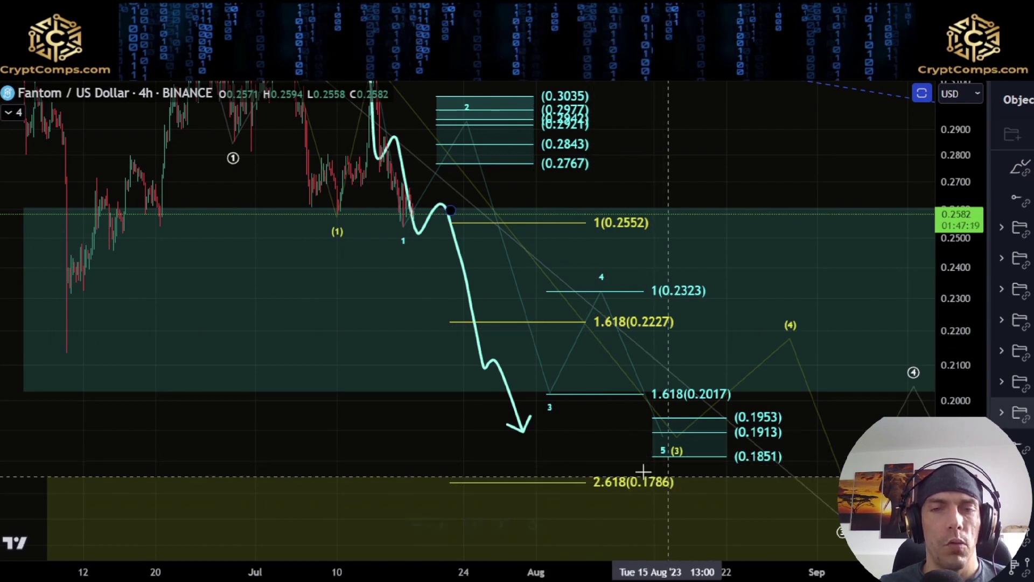
{"action": "left_click", "coordinate": [524, 429]}
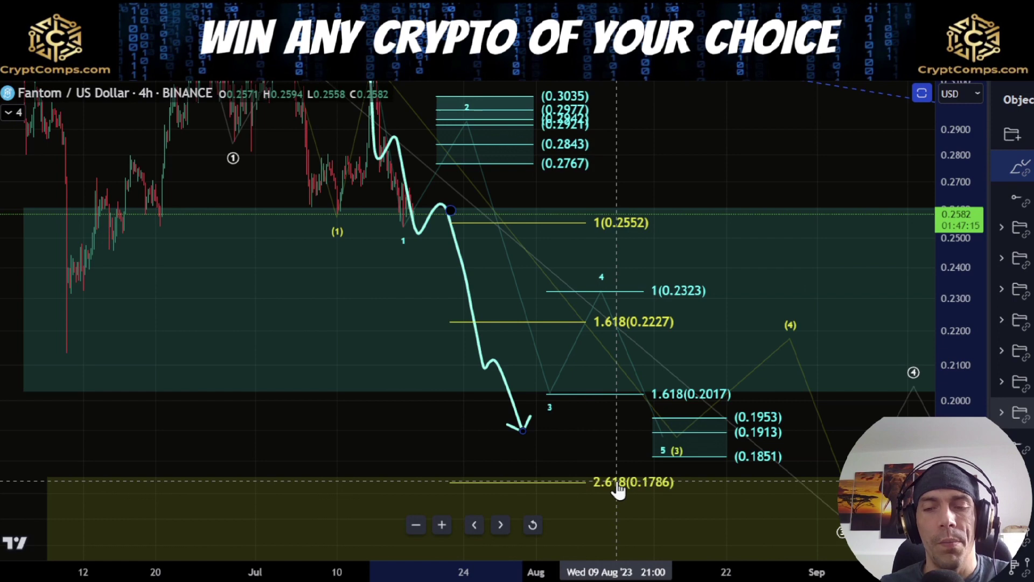
{"action": "key", "text": "Delete"}
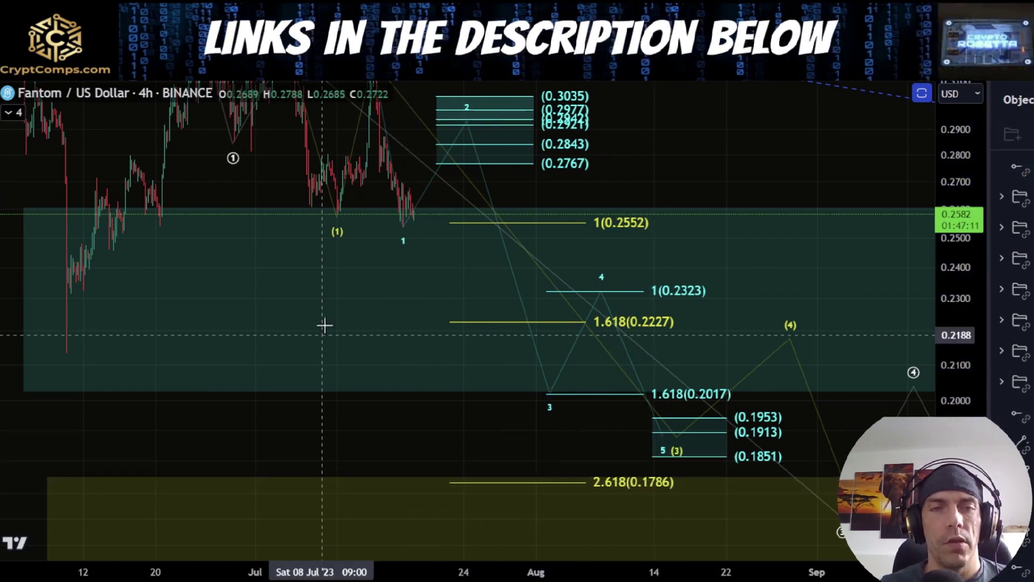
Trace cyan waves 1–5 from yellow (2) into (3), trace a direct drop from (2) to 2.618 (0.1786), and undo the strokes.
{"action": "left_click_drag", "start_coordinate": [450, 436], "coordinate": [470, 478]}
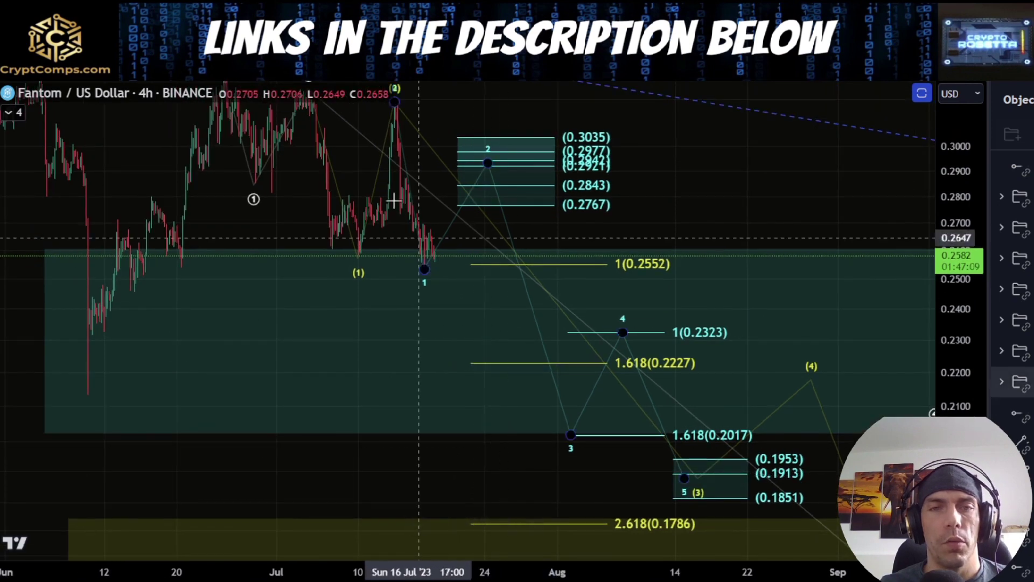
{"action": "left_click_drag", "start_coordinate": [953, 326], "coordinate": [954, 445]}
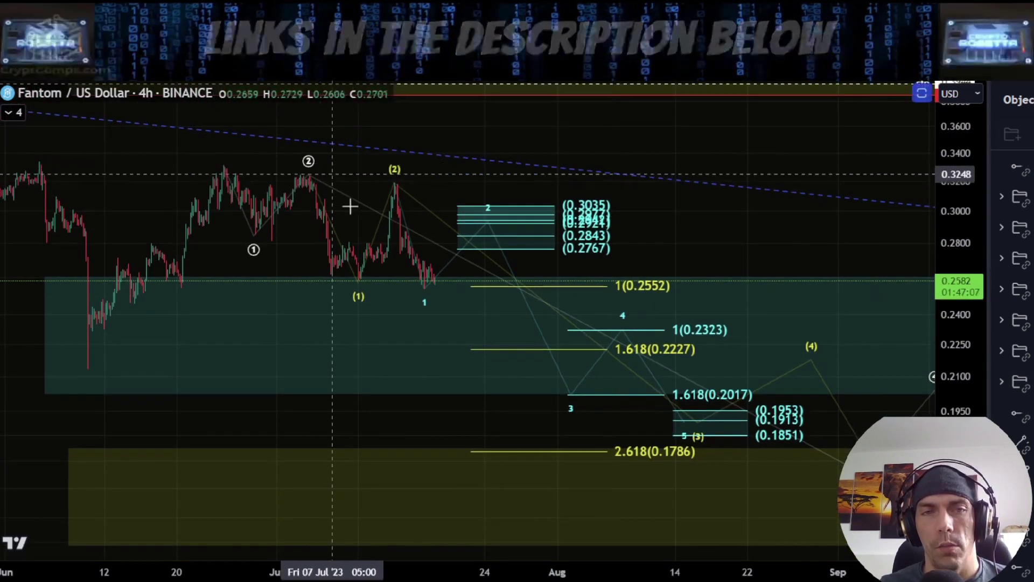
{"action": "left_click", "coordinate": [515, 440]}
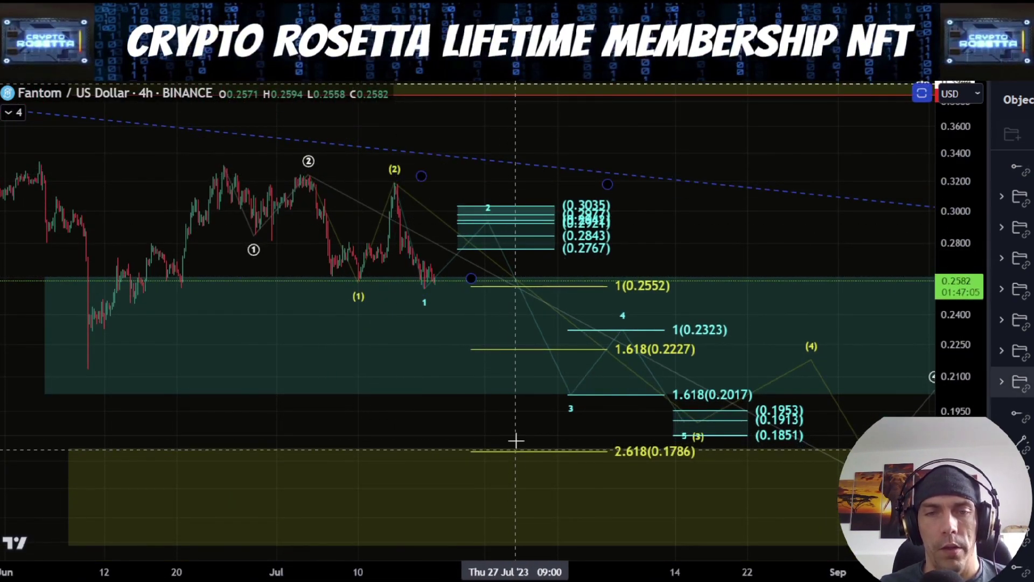
{"action": "scroll", "coordinate": [523, 441], "scroll_direction": "down", "scroll_amount": 2}
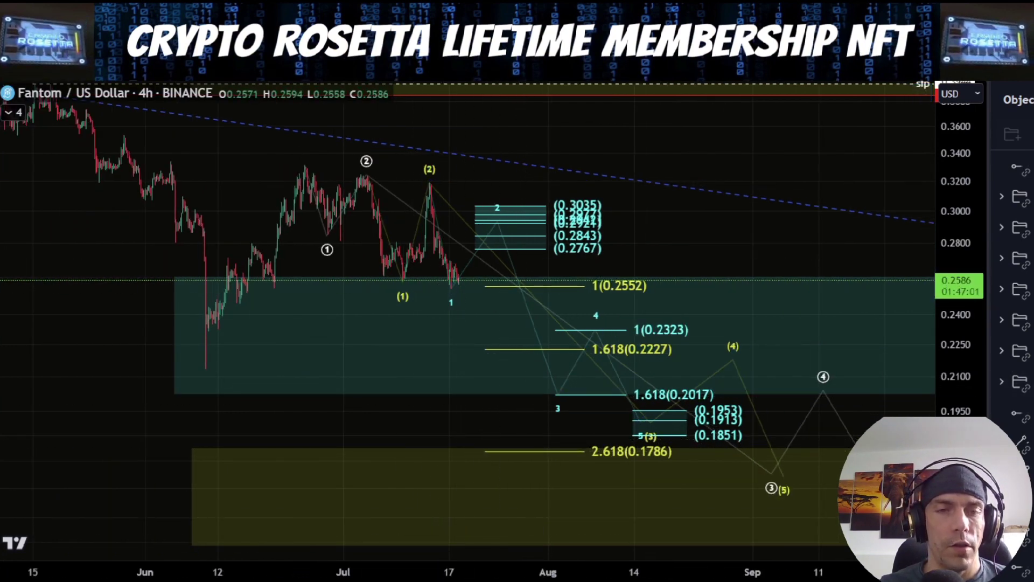
{"action": "mouse_move", "coordinate": [431, 185]}
{"action": "left_mouse_down"}
{"action": "mouse_move", "coordinate": [452, 279]}
{"action": "mouse_move", "coordinate": [496, 269]}
{"action": "mouse_move", "coordinate": [499, 215]}
{"action": "mouse_move", "coordinate": [516, 220]}
{"action": "mouse_move", "coordinate": [553, 387]}
{"action": "left_mouse_up"}
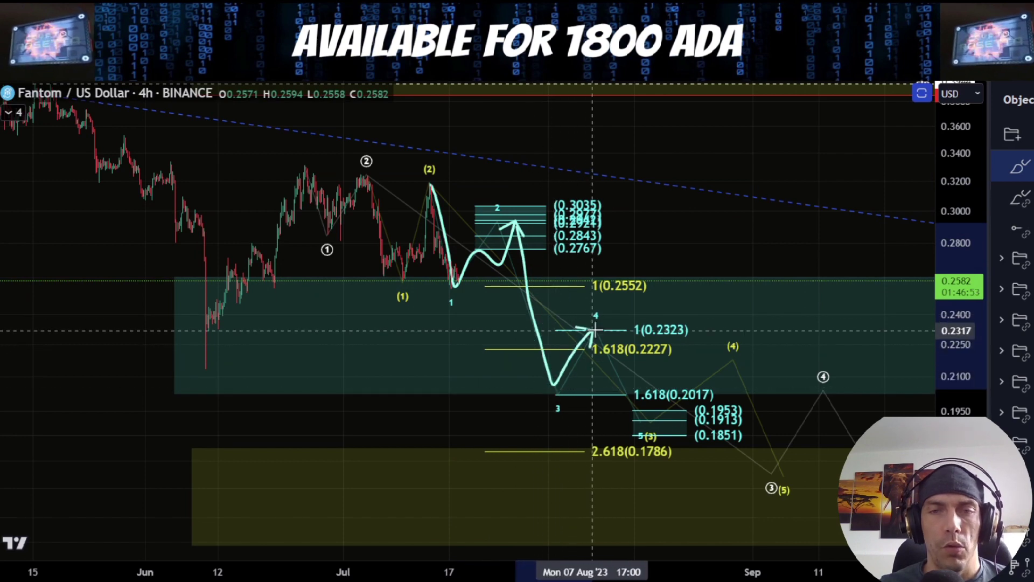
{"action": "left_click_drag", "start_coordinate": [594, 330], "coordinate": [644, 424]}
{"action": "key", "text": "ctrl+z"}
{"action": "key", "text": "ctrl+z"}
{"action": "left_click_drag", "start_coordinate": [426, 190], "coordinate": [530, 452]}
{"action": "key", "text": "ctrl+z"}
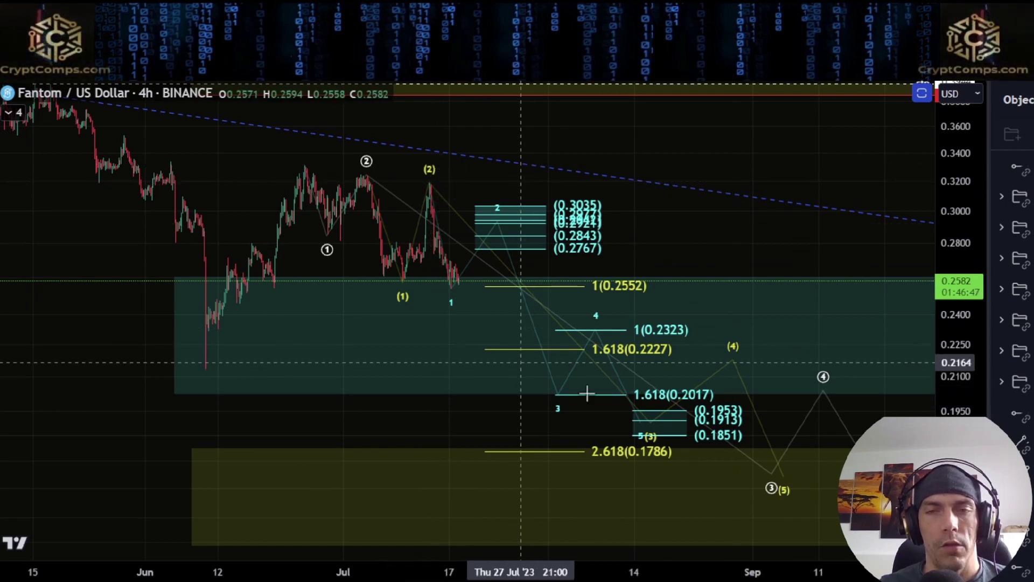
Trace the highs leading to yellow (2) and the projected decline from below 0.2552 toward the yellow (3) target, and delete the strokes.
{"action": "scroll", "coordinate": [587, 394], "scroll_direction": "down", "scroll_amount": 3}
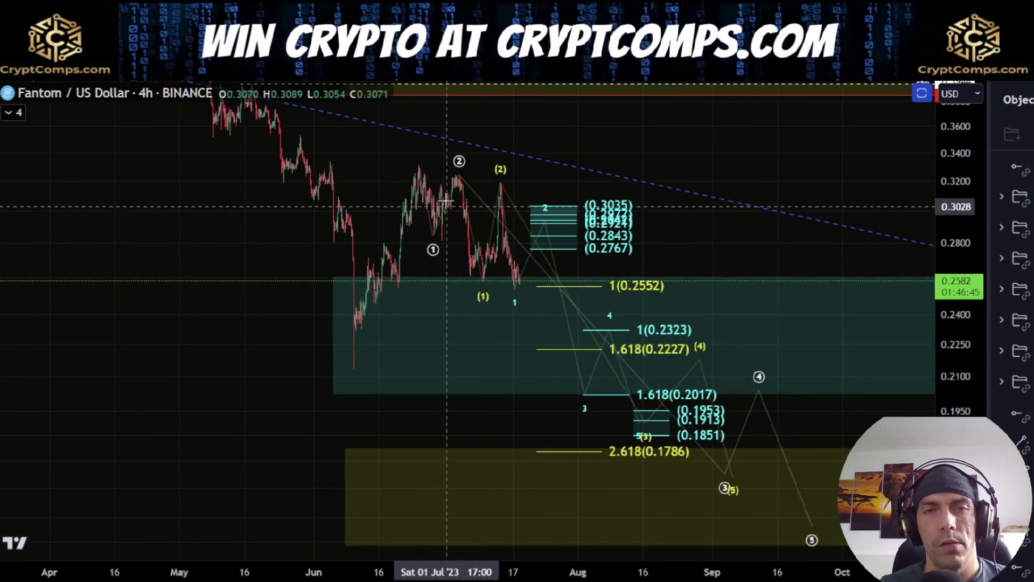
{"action": "mouse_move", "coordinate": [413, 160]}
{"action": "left_mouse_down"}
{"action": "mouse_move", "coordinate": [451, 210]}
{"action": "mouse_move", "coordinate": [501, 177]}
{"action": "left_mouse_up"}
{"action": "mouse_move", "coordinate": [537, 305]}
{"action": "left_mouse_down"}
{"action": "mouse_move", "coordinate": [569, 223]}
{"action": "mouse_move", "coordinate": [631, 433]}
{"action": "left_mouse_up"}
{"action": "key", "text": "Delete"}
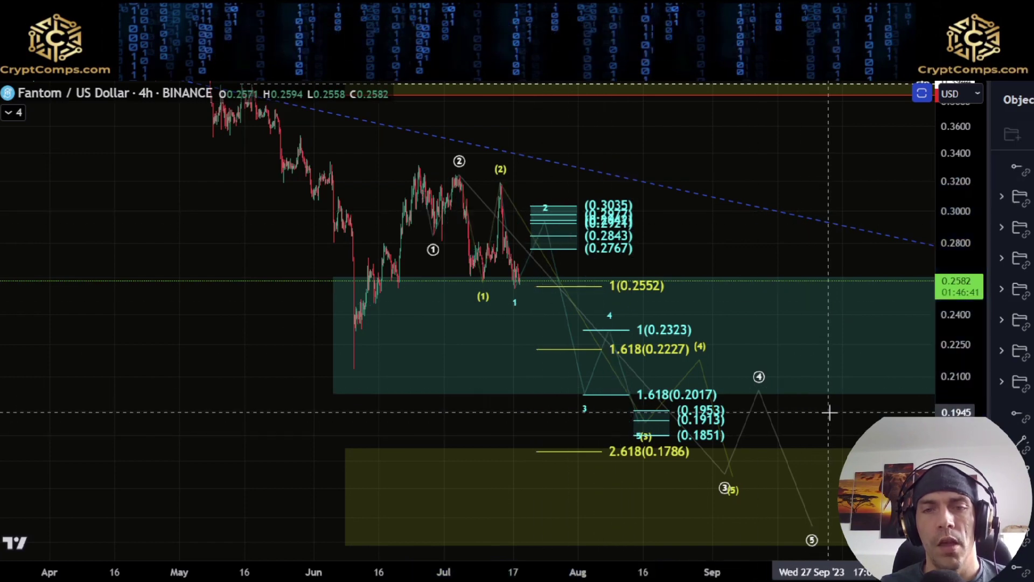
Replace the nested 1–2 count with the (iv)–(v) count, overlaying both to compare their targets before hiding the nested count again.
{"action": "left_click_drag", "start_coordinate": [829, 412], "coordinate": [736, 370]}
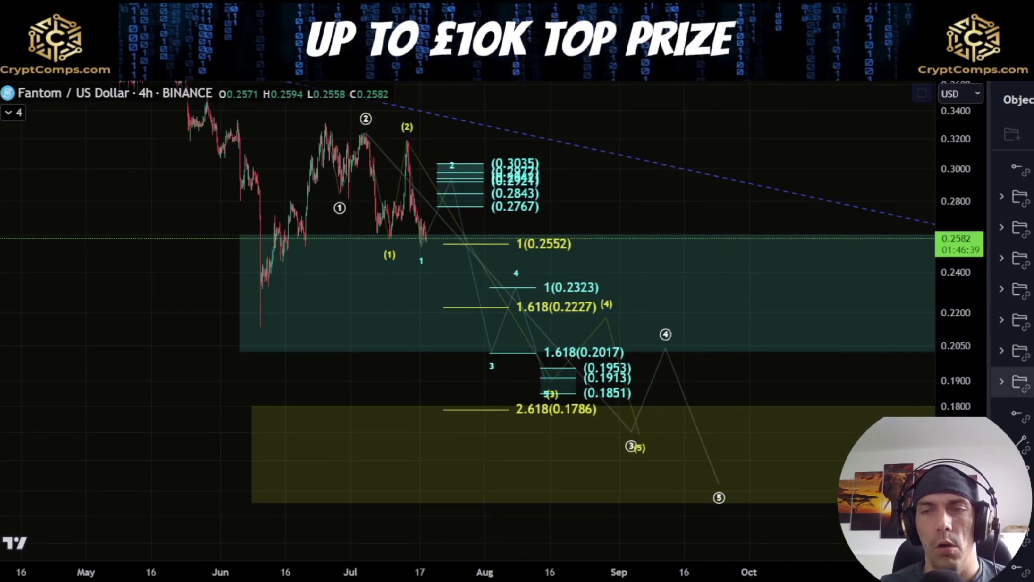
{"action": "left_click", "coordinate": [1032, 382]}
{"action": "left_click", "coordinate": [1031, 351]}
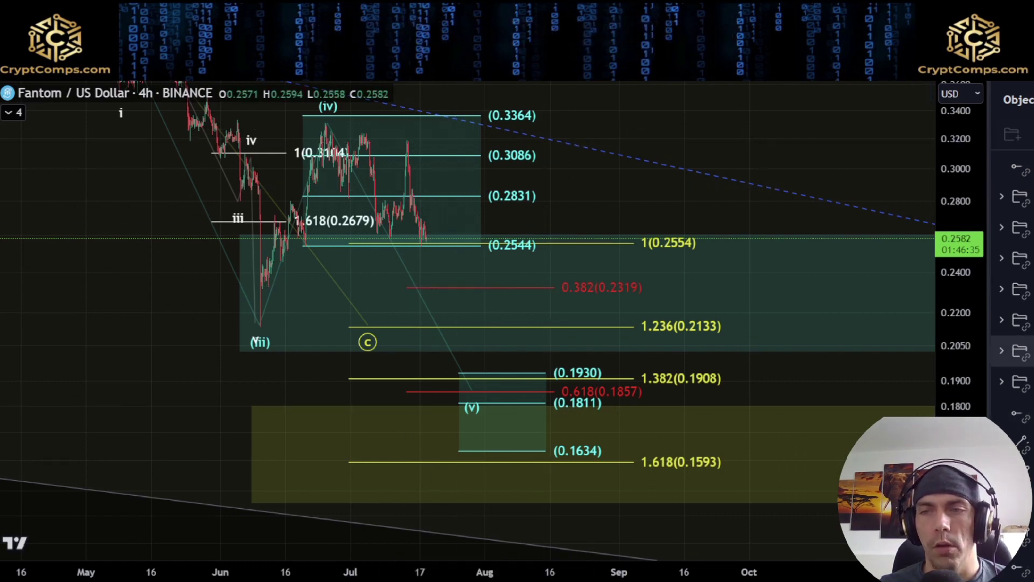
{"action": "left_click", "coordinate": [1026, 352]}
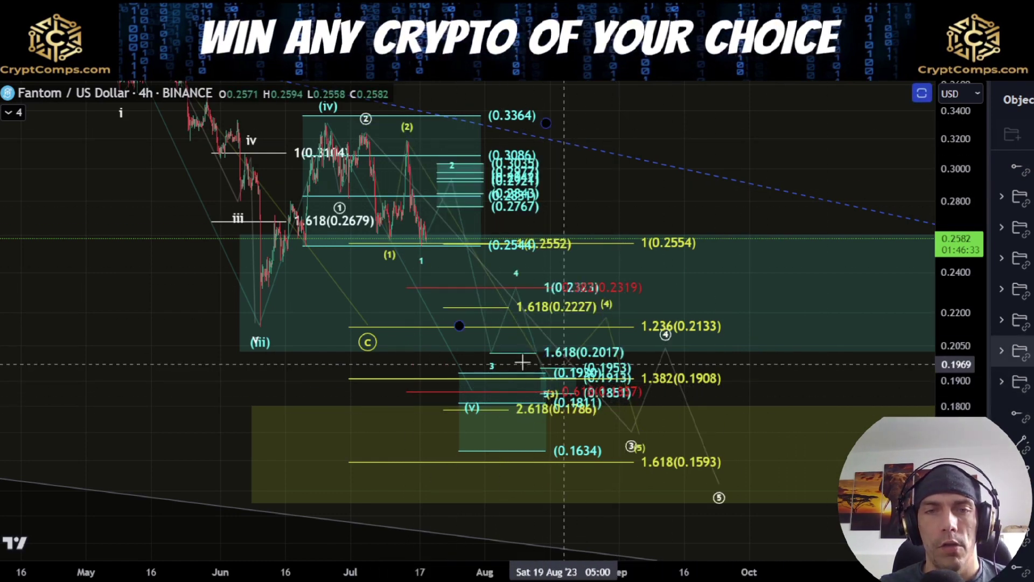
{"action": "left_click", "coordinate": [501, 358]}
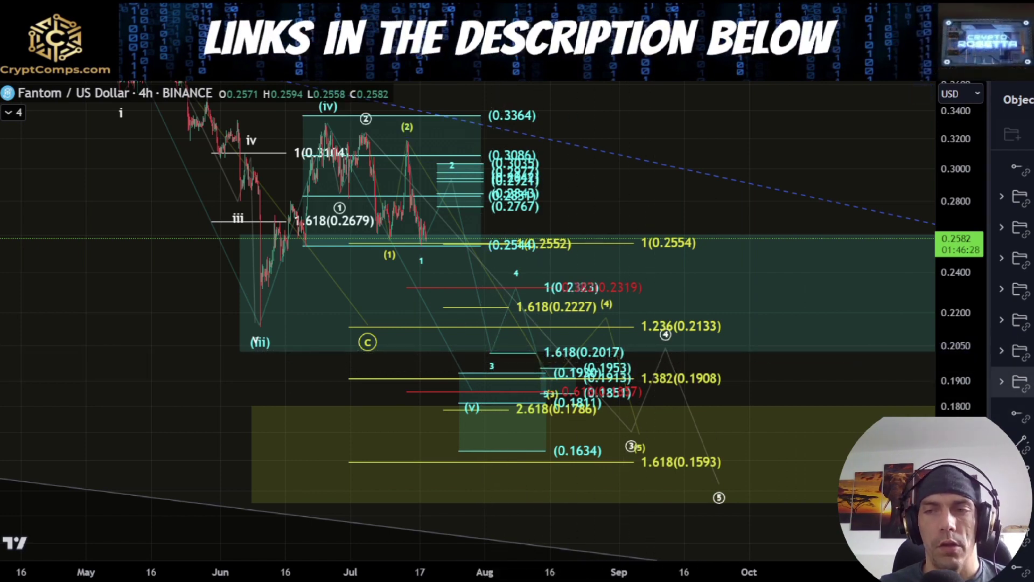
{"action": "left_click", "coordinate": [1025, 381]}
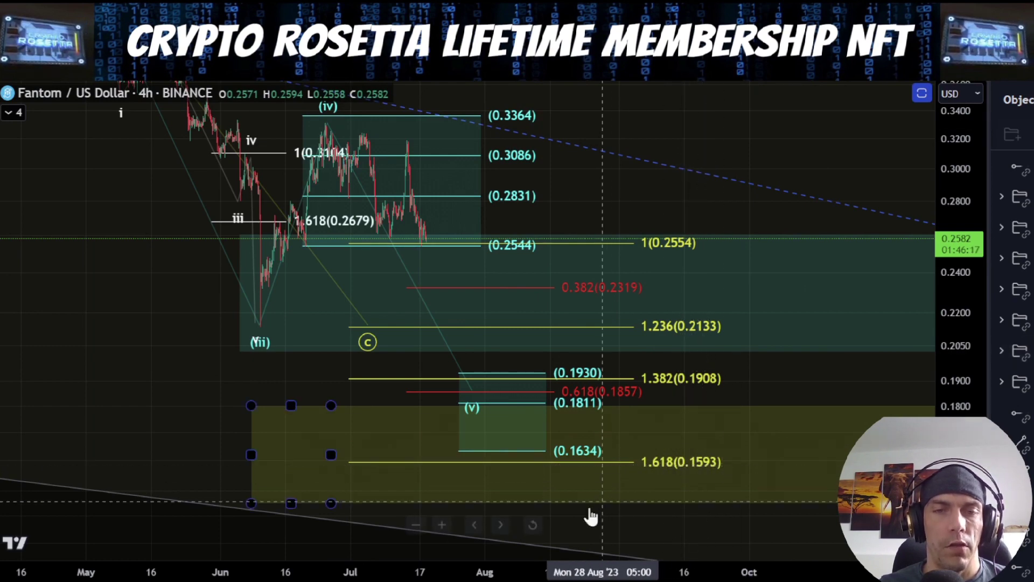
Hide the (iv)–(v) wave count and show Fantom / US Dollar on the 1-hour chart with the CPR by KGS daily pivots.
{"action": "left_click_drag", "start_coordinate": [577, 476], "coordinate": [582, 407]}
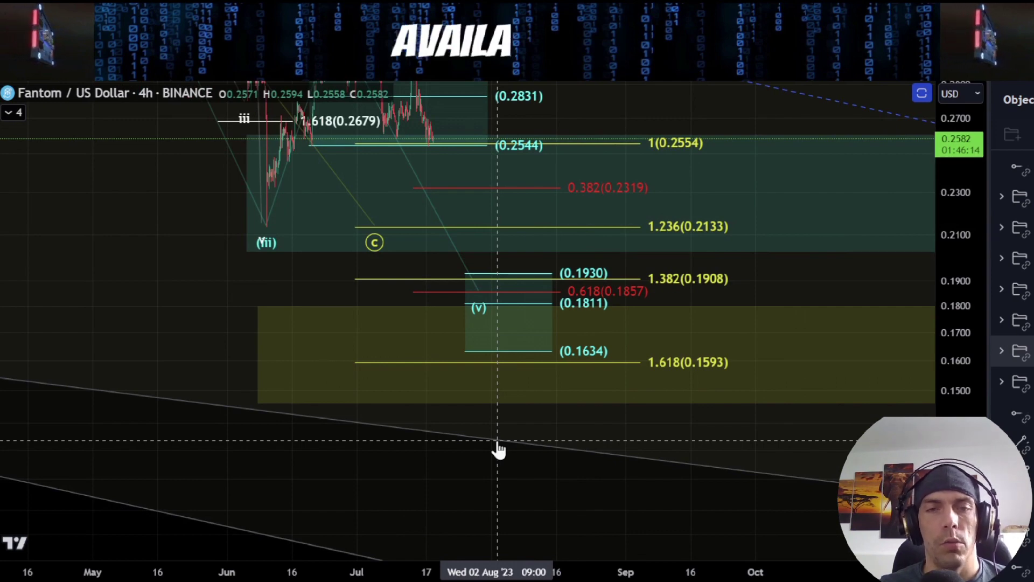
{"action": "left_click_drag", "start_coordinate": [651, 107], "coordinate": [695, 315]}
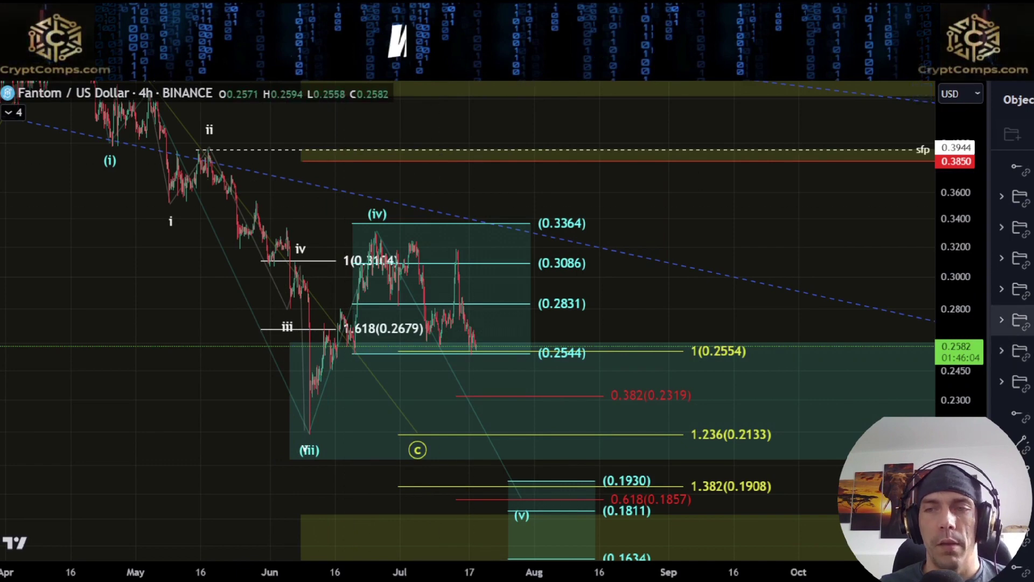
{"action": "left_click", "coordinate": [1033, 320]}
{"action": "scroll", "coordinate": [431, 322], "scroll_direction": "up", "scroll_amount": 8}
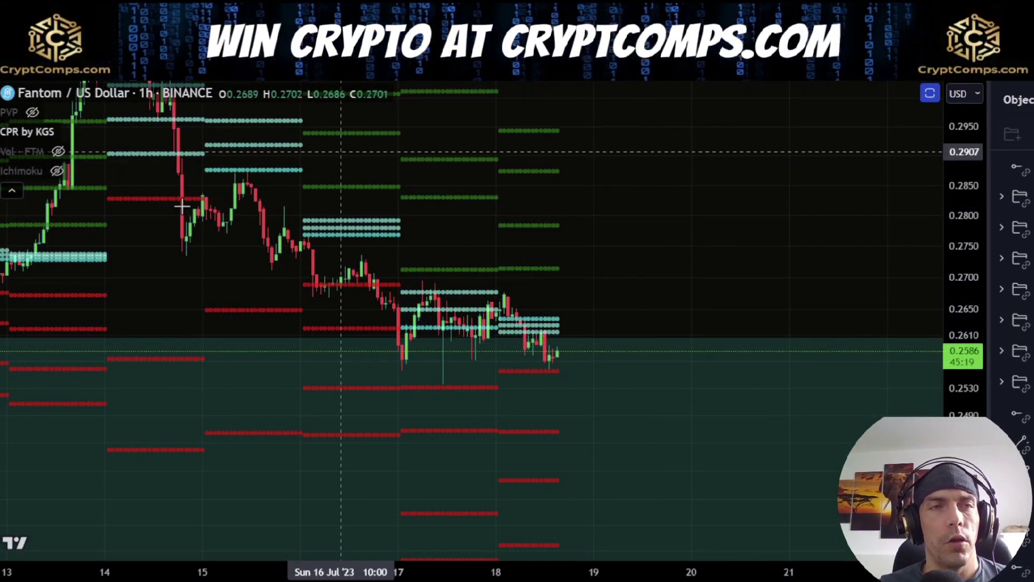
{"action": "scroll", "coordinate": [651, 374], "scroll_direction": "up", "scroll_amount": 3}
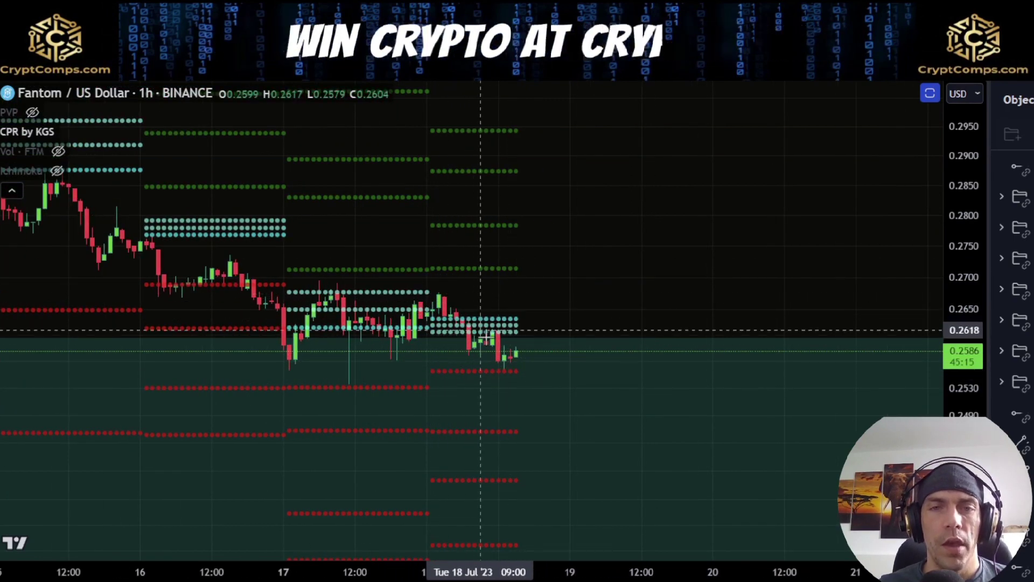
Trace a rebound from the 18 July low through the daily central pivots up to about 0.2940, and delete the stroke.
{"action": "left_click_drag", "start_coordinate": [493, 344], "coordinate": [506, 372]}
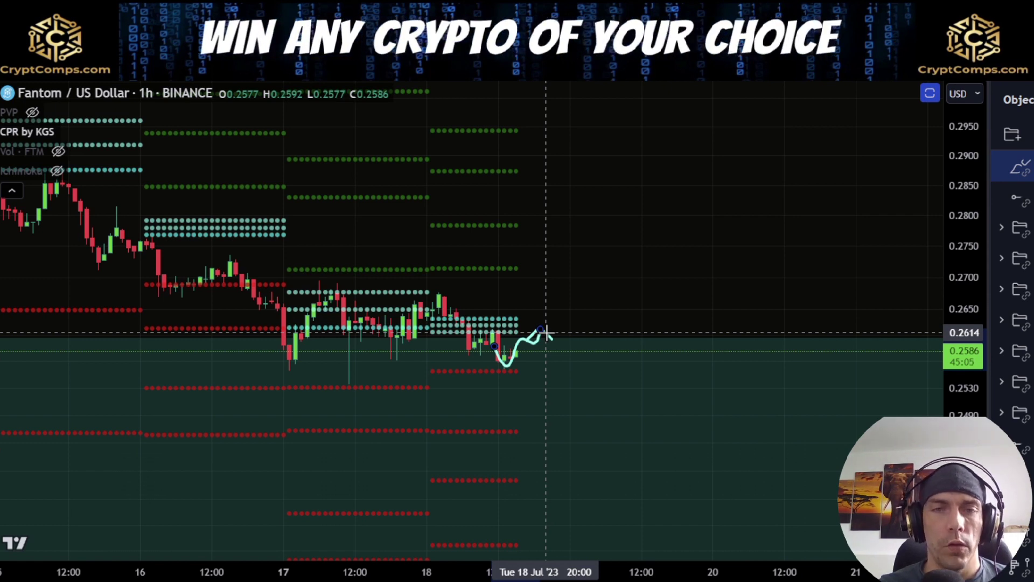
{"action": "mouse_move", "coordinate": [499, 371]}
{"action": "left_mouse_down"}
{"action": "mouse_move", "coordinate": [500, 305]}
{"action": "mouse_move", "coordinate": [540, 266]}
{"action": "left_mouse_up"}
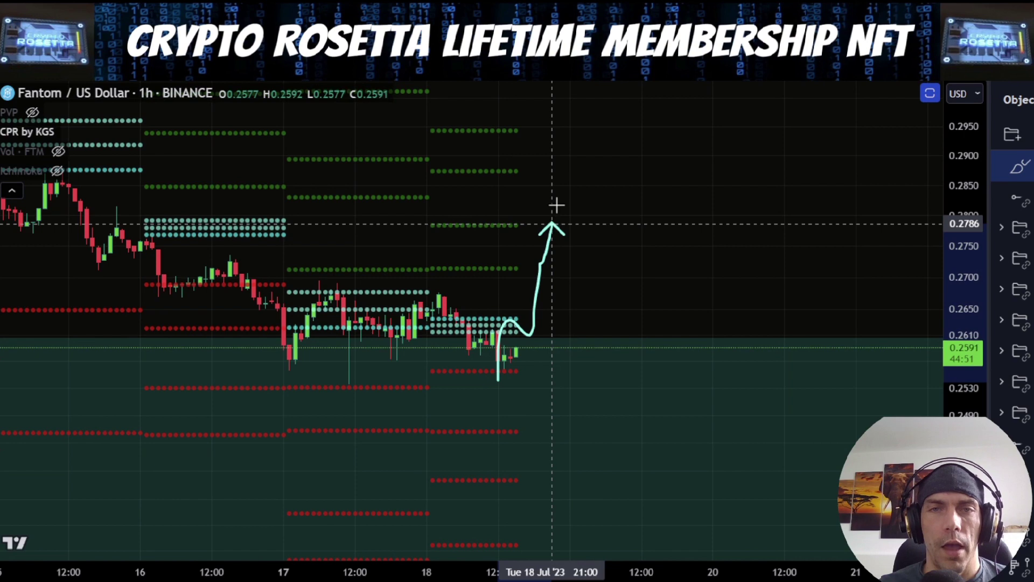
{"action": "left_click_drag", "start_coordinate": [557, 171], "coordinate": [557, 132]}
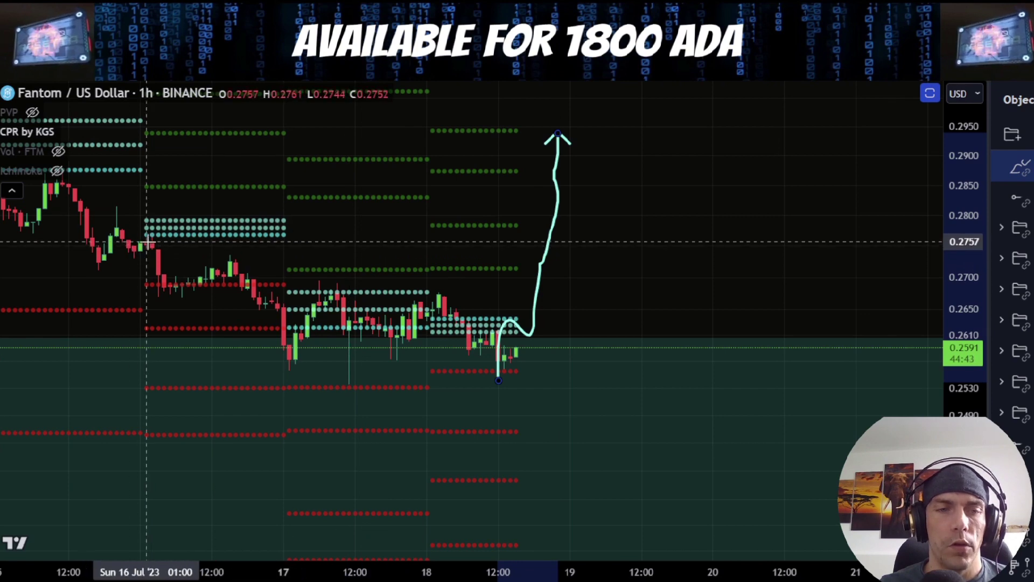
{"action": "key", "text": "Delete"}
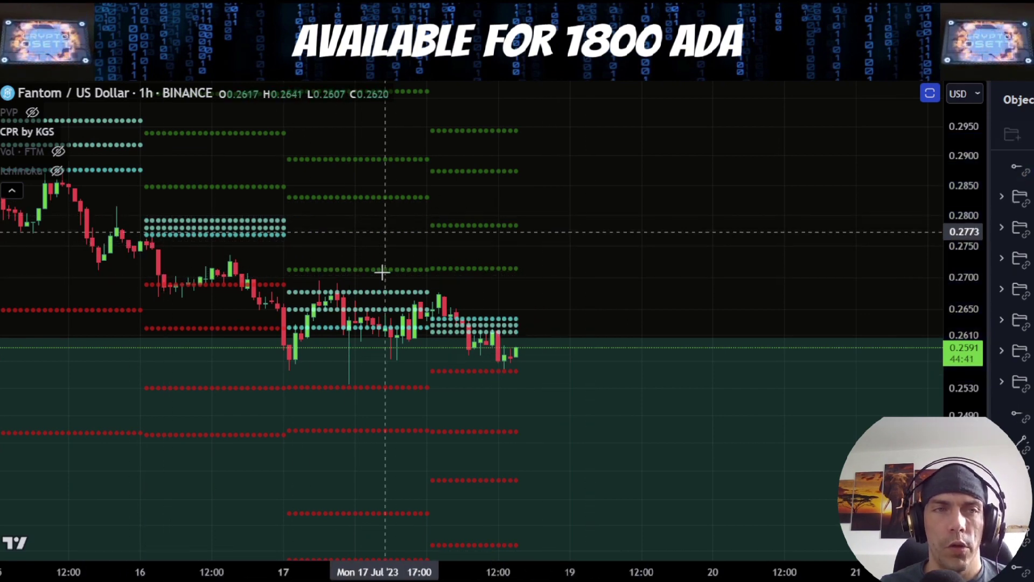
Trace a rise from the latest low past the daily resistance levels, mark across above it, and undo both strokes.
{"action": "mouse_move", "coordinate": [506, 364]}
{"action": "left_mouse_down"}
{"action": "mouse_move", "coordinate": [512, 337]}
{"action": "mouse_move", "coordinate": [549, 299]}
{"action": "mouse_move", "coordinate": [566, 186]}
{"action": "left_mouse_up"}
{"action": "mouse_move", "coordinate": [580, 143]}
{"action": "left_mouse_down"}
{"action": "mouse_move", "coordinate": [586, 110]}
{"action": "mouse_move", "coordinate": [407, 224]}
{"action": "mouse_move", "coordinate": [462, 161]}
{"action": "left_mouse_up"}
{"action": "key", "text": "ctrl+z"}
{"action": "key", "text": "ctrl+z"}
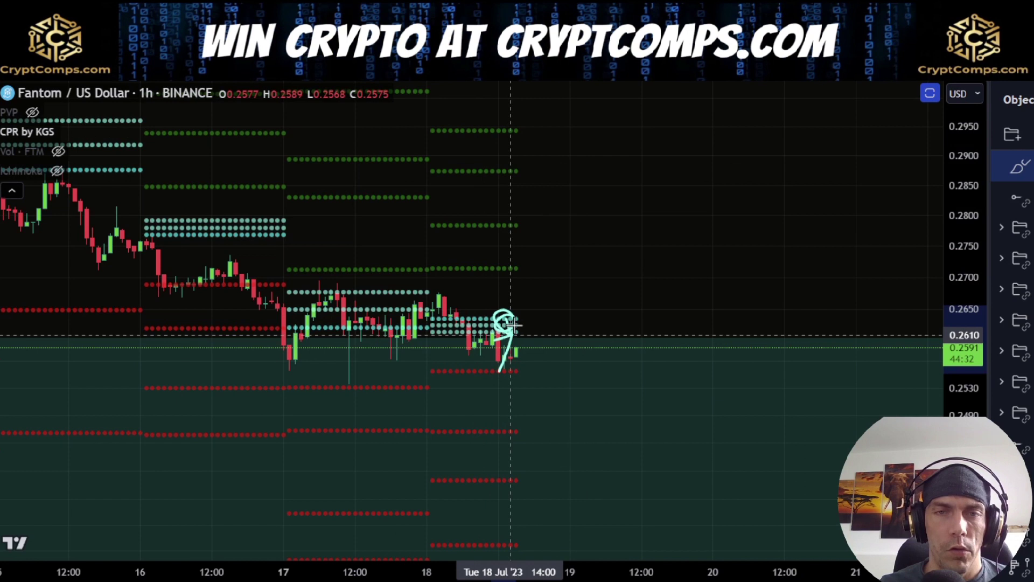
Mark the rebound into the daily central pivots, trace a rejection down to the second red support level, and remove the strokes.
{"action": "left_click_drag", "start_coordinate": [528, 348], "coordinate": [541, 372]}
{"action": "key", "text": "ctrl+z"}
{"action": "mouse_move", "coordinate": [516, 319]}
{"action": "left_mouse_down"}
{"action": "mouse_move", "coordinate": [552, 428]}
{"action": "mouse_move", "coordinate": [544, 240]}
{"action": "mouse_move", "coordinate": [517, 228]}
{"action": "left_mouse_up"}
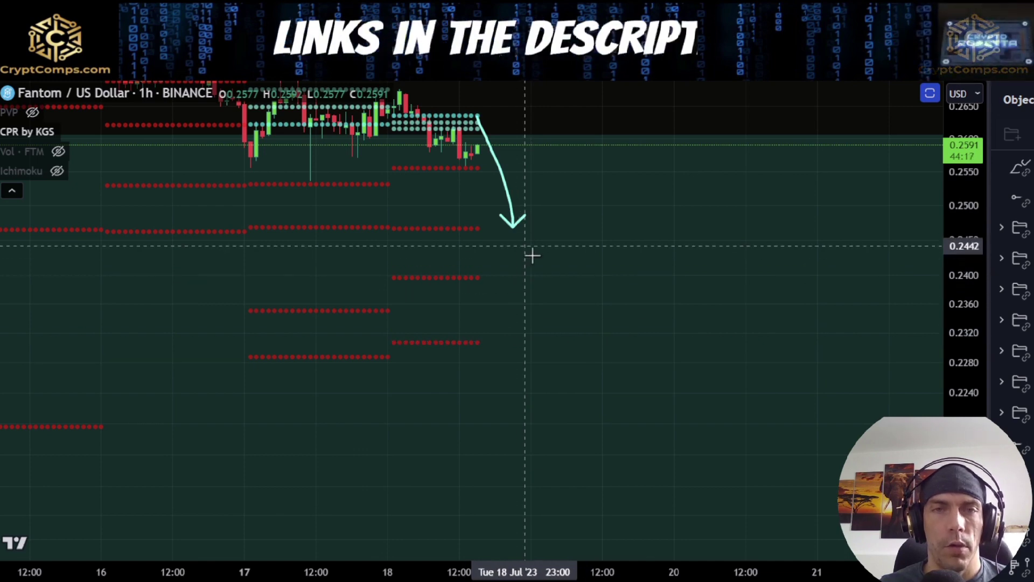
{"action": "left_click_drag", "start_coordinate": [531, 254], "coordinate": [553, 323]}
{"action": "key", "text": "Delete"}
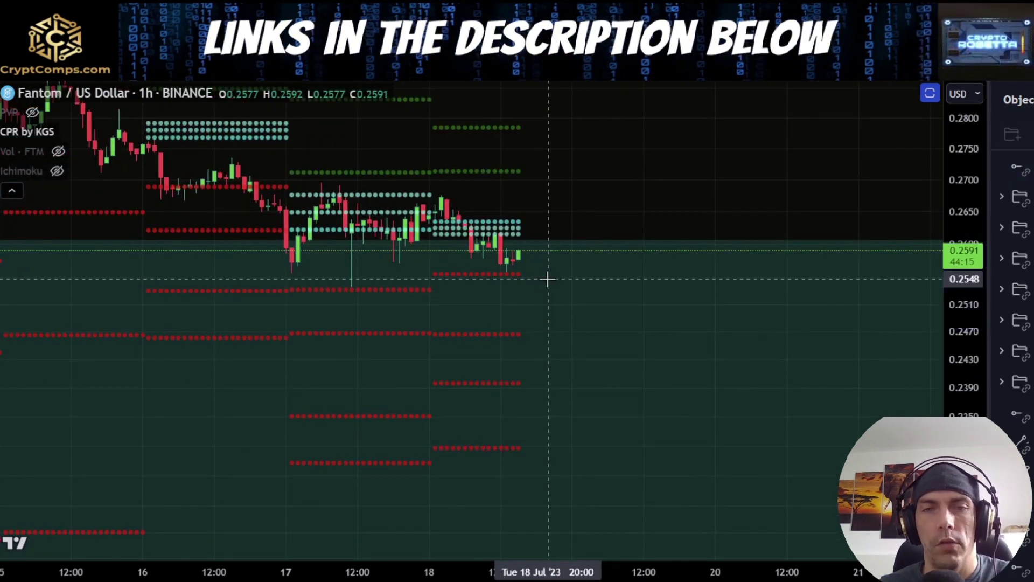
Set the CPR by KGS indicator to show weekly pivots instead of daily pivots on the 1-hour chart.
{"action": "scroll", "coordinate": [662, 346], "scroll_direction": "down", "scroll_amount": 5}
{"action": "scroll", "coordinate": [743, 425], "scroll_direction": "down", "scroll_amount": 5}
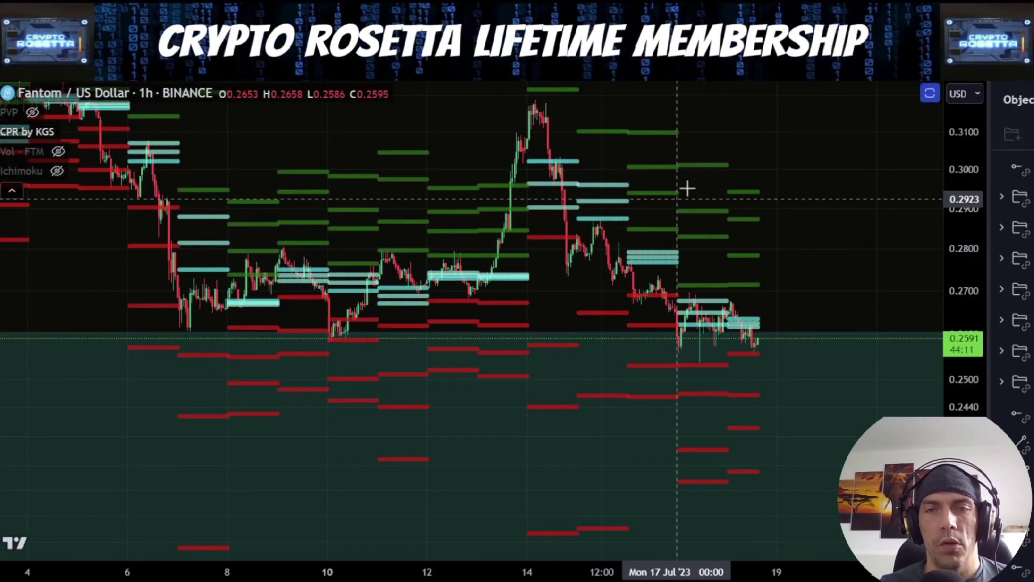
{"action": "left_click_drag", "start_coordinate": [819, 420], "coordinate": [660, 355]}
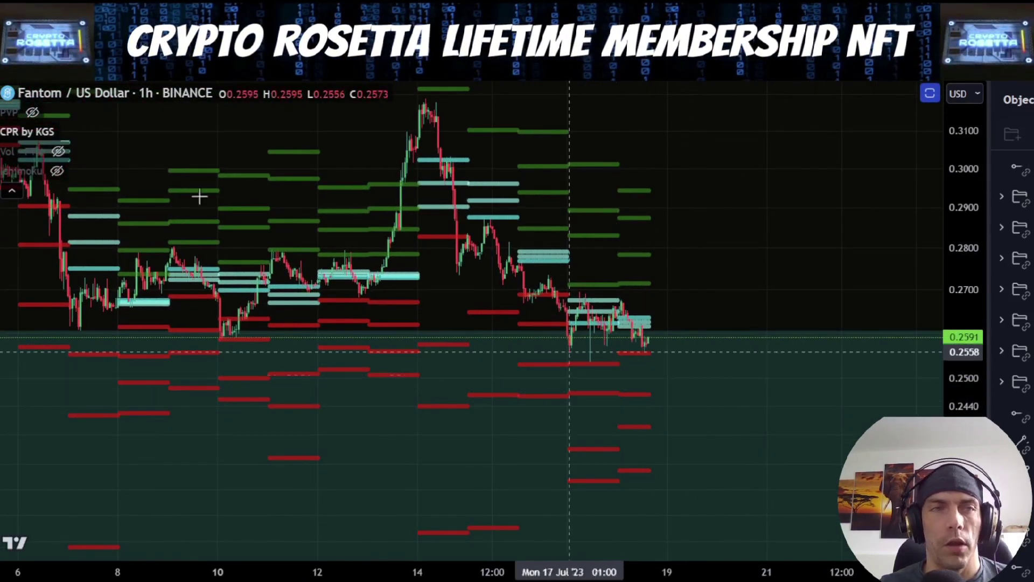
{"action": "mouse_move", "coordinate": [50, 134]}
{"action": "left_click", "coordinate": [91, 132]}
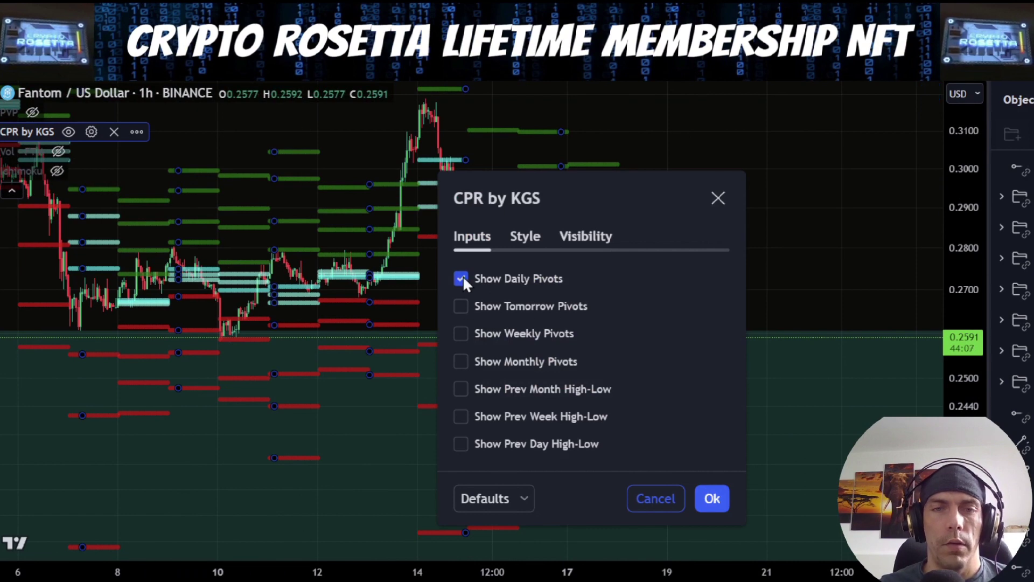
{"action": "left_click", "coordinate": [712, 498]}
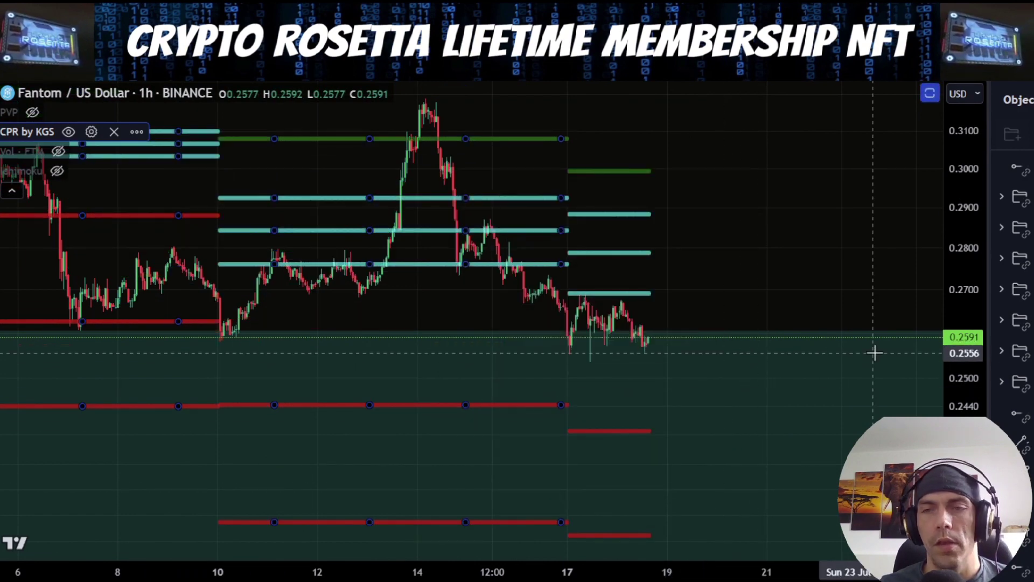
{"action": "left_click_drag", "start_coordinate": [736, 325], "coordinate": [569, 189]}
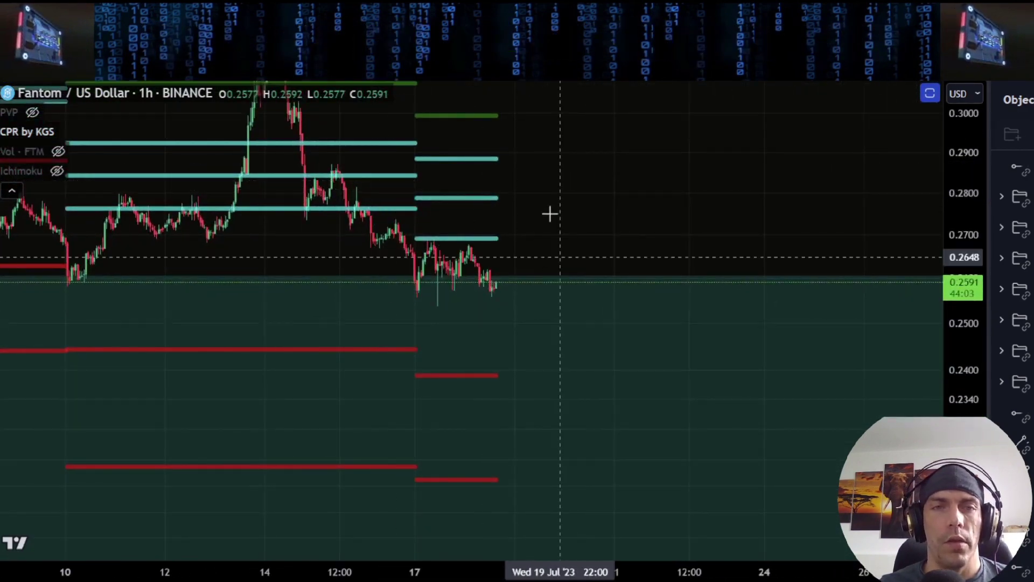
Trace the decline from the 14 July high, a rebound to about 0.2900 and a further drop, and remove the strokes.
{"action": "scroll", "coordinate": [440, 314], "scroll_direction": "up", "scroll_amount": 3}
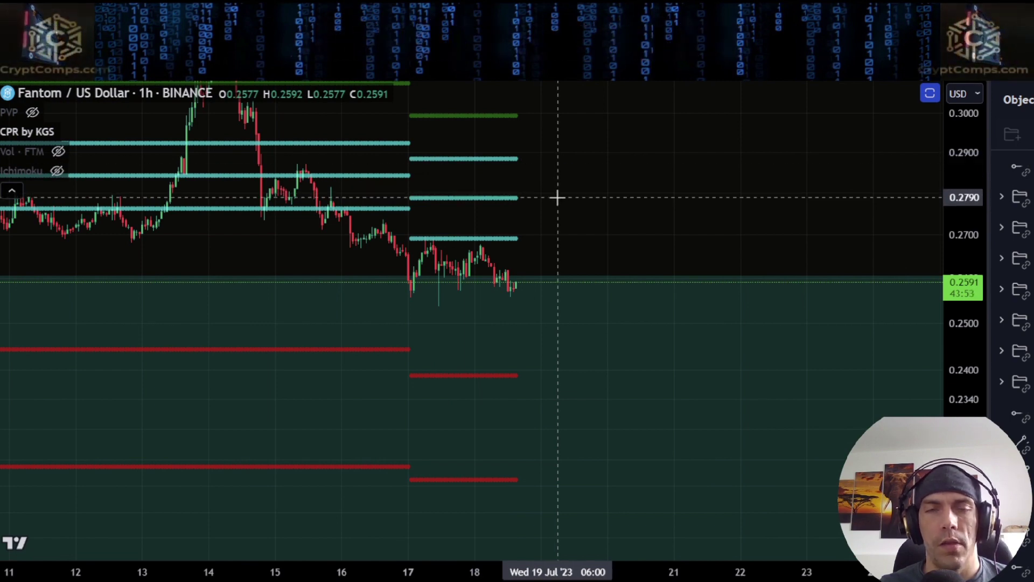
{"action": "left_click_drag", "start_coordinate": [637, 166], "coordinate": [615, 266]}
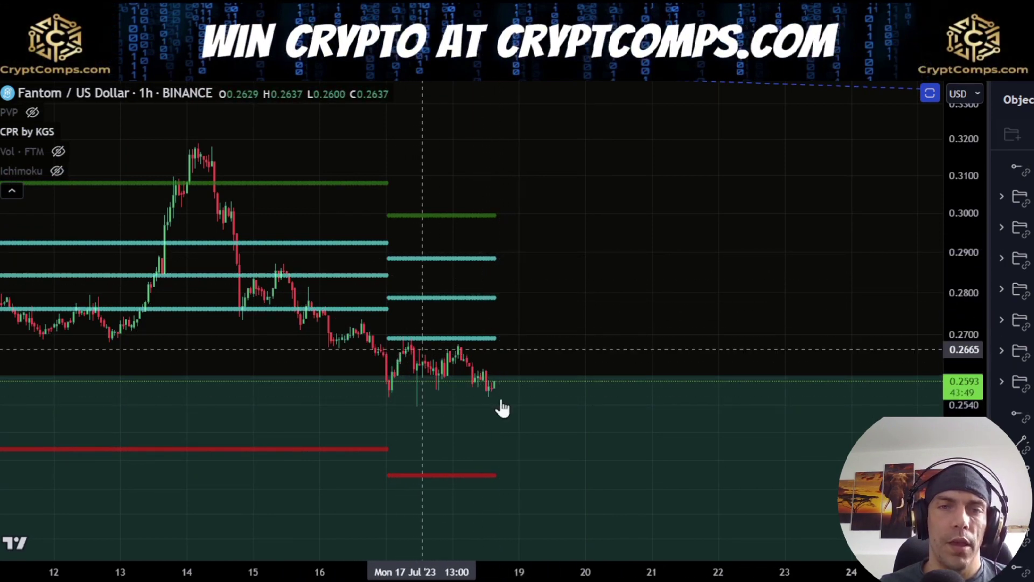
{"action": "mouse_move", "coordinate": [212, 161]}
{"action": "left_mouse_down"}
{"action": "mouse_move", "coordinate": [293, 245]}
{"action": "mouse_move", "coordinate": [415, 406]}
{"action": "mouse_move", "coordinate": [492, 248]}
{"action": "mouse_move", "coordinate": [663, 540]}
{"action": "left_mouse_up"}
{"action": "left_click_drag", "start_coordinate": [427, 419], "coordinate": [487, 366]}
{"action": "key", "text": "Delete"}
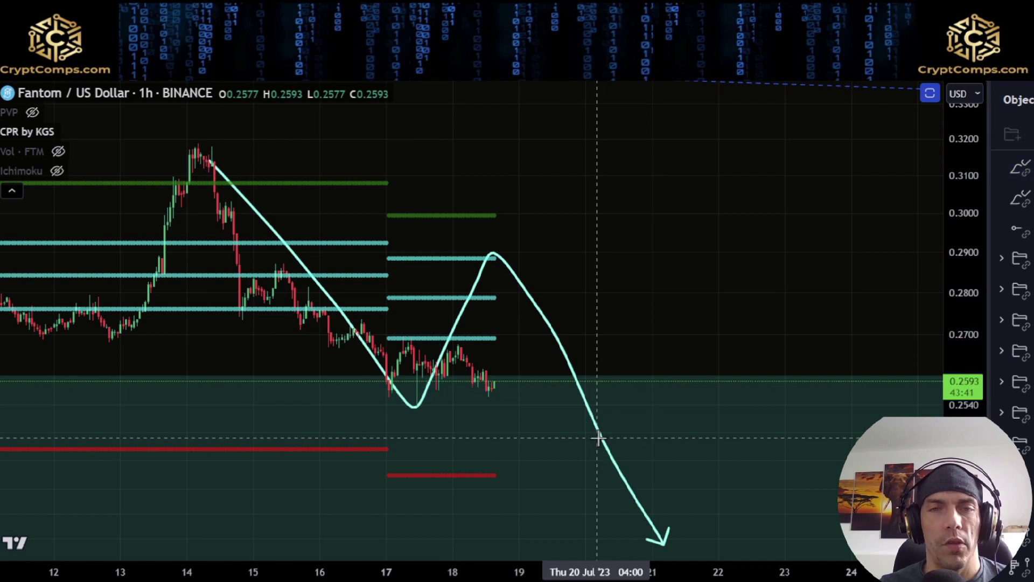
{"action": "key", "text": "ctrl+z"}
Examine the weekly pivot resistances up to the 0.3850 zone and the weekly supports down into the yellow target zone.
{"action": "left_click_drag", "start_coordinate": [550, 215], "coordinate": [496, 320]}
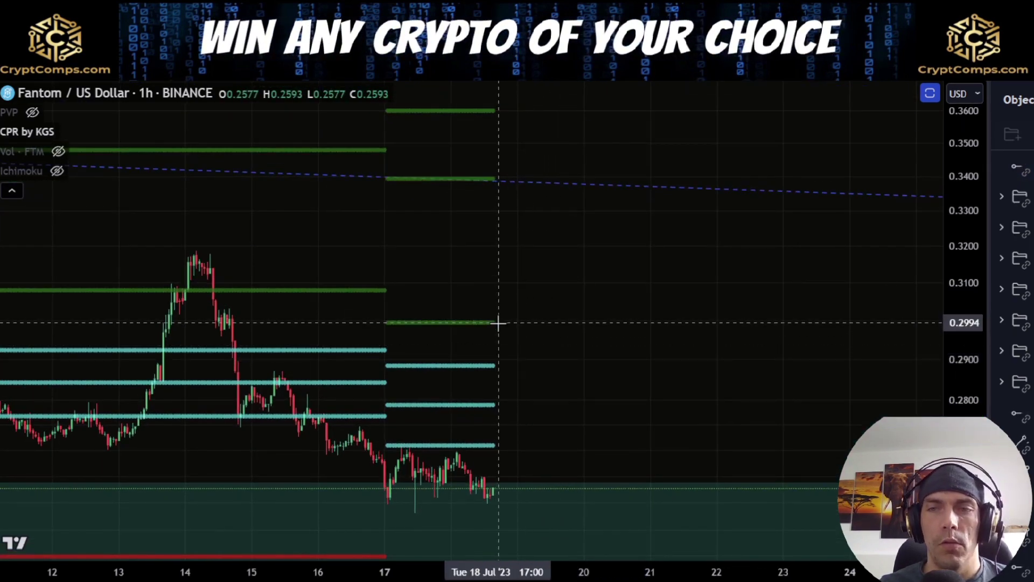
{"action": "left_click_drag", "start_coordinate": [718, 139], "coordinate": [688, 238]}
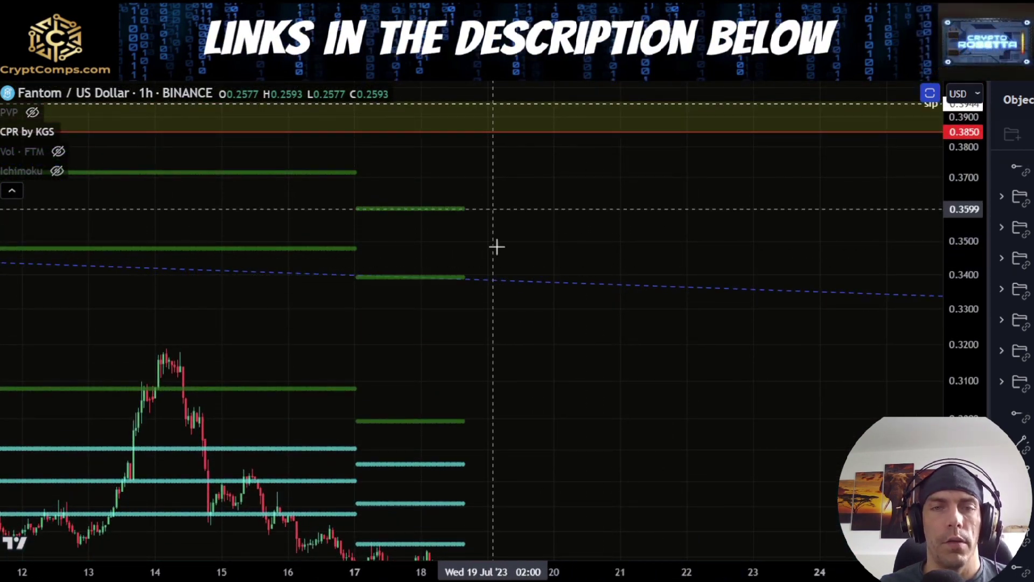
{"action": "left_click_drag", "start_coordinate": [559, 409], "coordinate": [564, 219]}
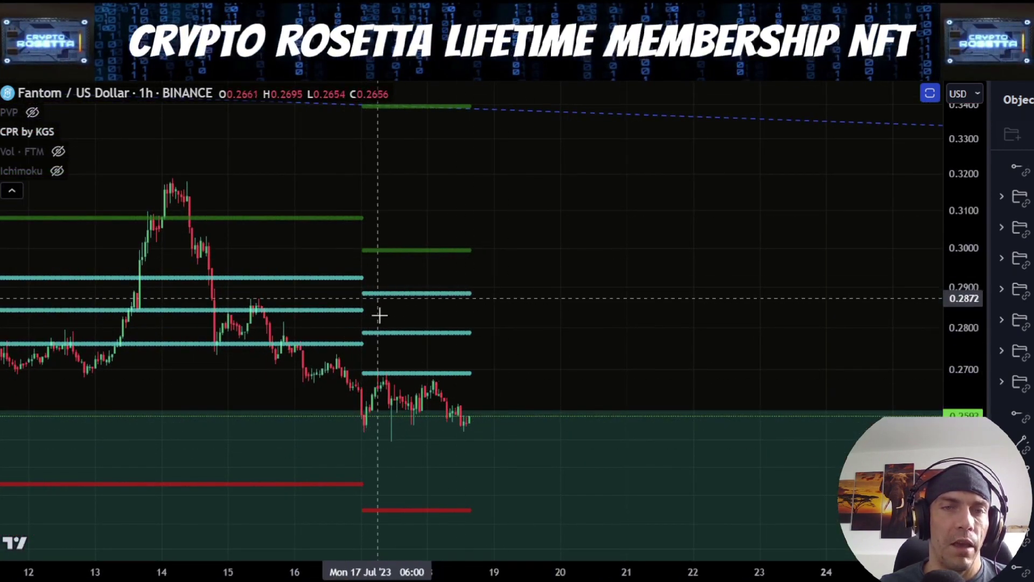
{"action": "left_click_drag", "start_coordinate": [580, 462], "coordinate": [612, 255]}
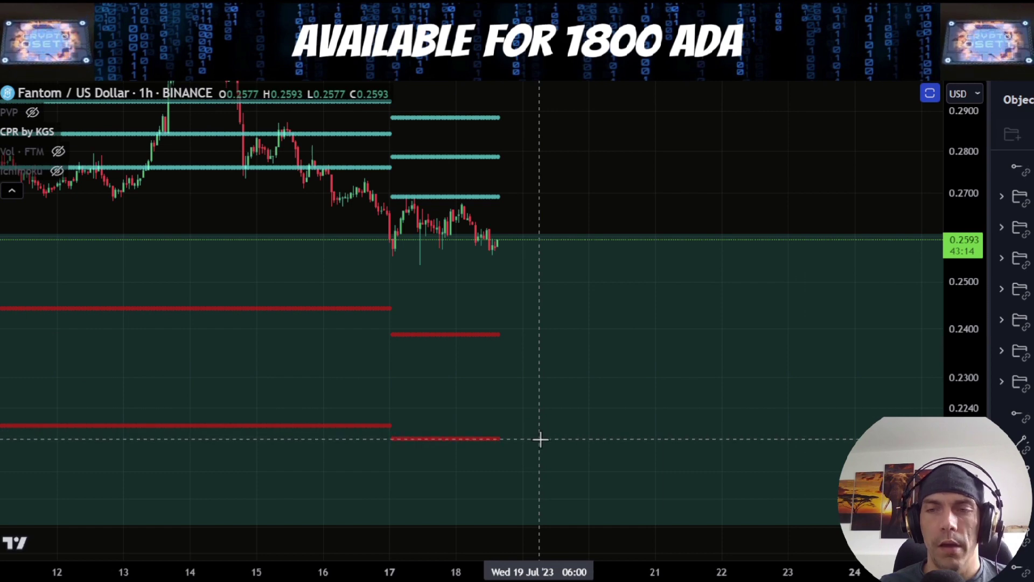
{"action": "left_click_drag", "start_coordinate": [624, 478], "coordinate": [616, 224]}
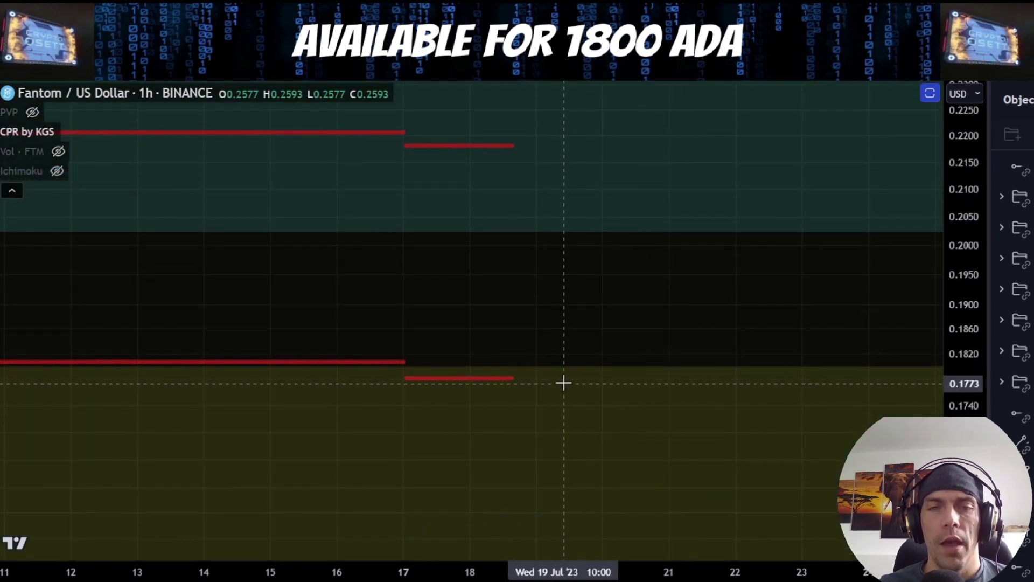
{"action": "left_click_drag", "start_coordinate": [595, 172], "coordinate": [636, 501]}
{"action": "left_click_drag", "start_coordinate": [621, 326], "coordinate": [622, 433]}
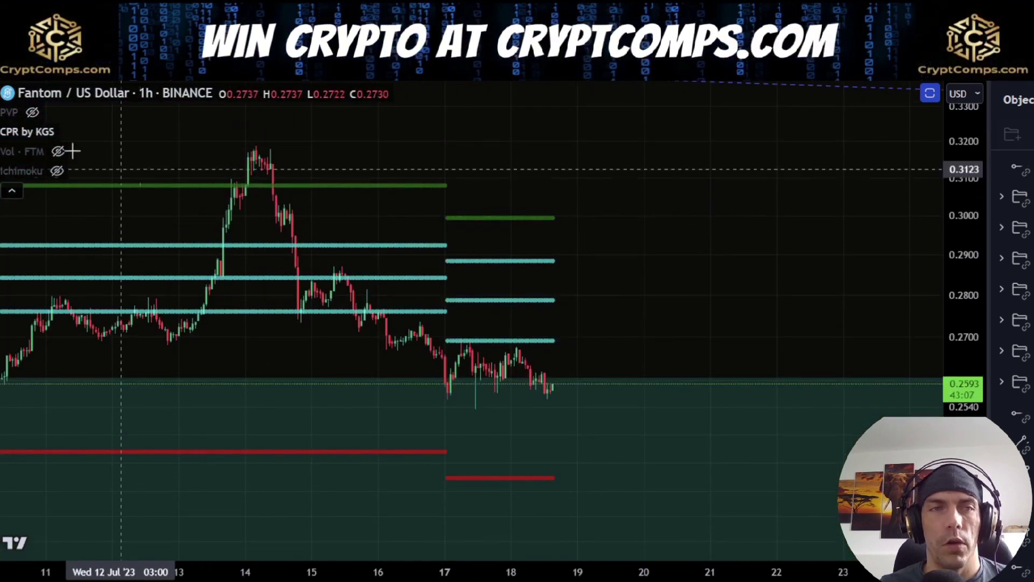
Set the CPR by KGS indicator to show monthly pivots instead of weekly pivots and examine the levels around price since July.
{"action": "left_click", "coordinate": [118, 131]}
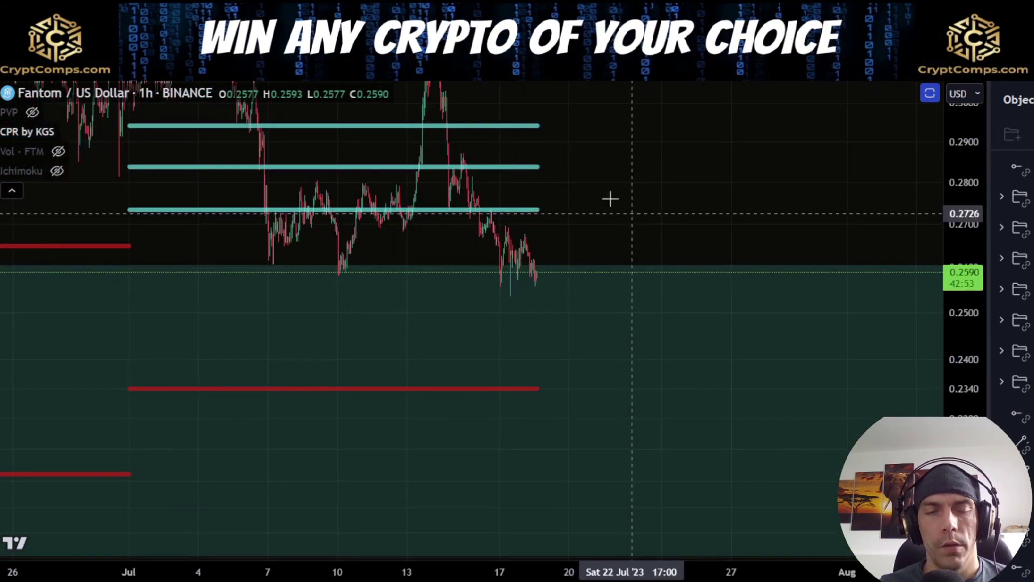
{"action": "left_click_drag", "start_coordinate": [671, 201], "coordinate": [656, 287]}
{"action": "scroll", "coordinate": [765, 286], "scroll_direction": "down", "scroll_amount": 2}
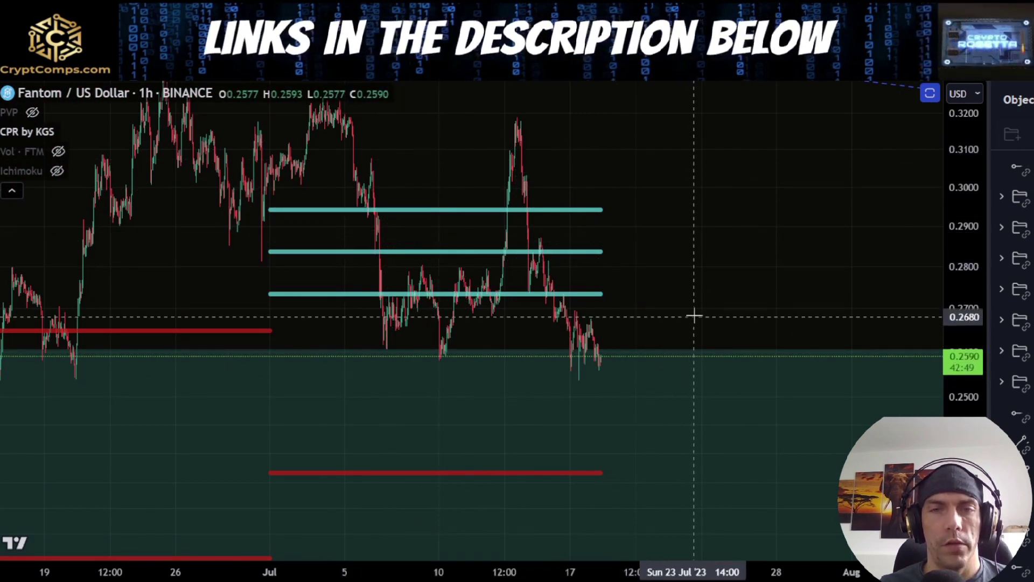
{"action": "left_click_drag", "start_coordinate": [693, 316], "coordinate": [543, 259]}
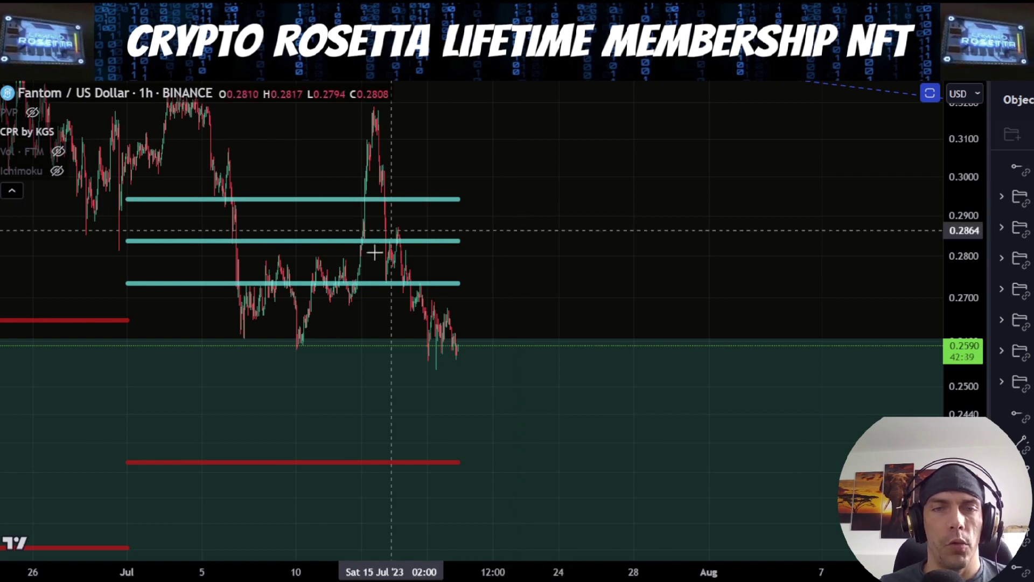
Sketch a stepped rebound from the mid-July low to about 0.2870 through the monthly central pivots, and remove the strokes.
{"action": "left_click_drag", "start_coordinate": [437, 367], "coordinate": [464, 294]}
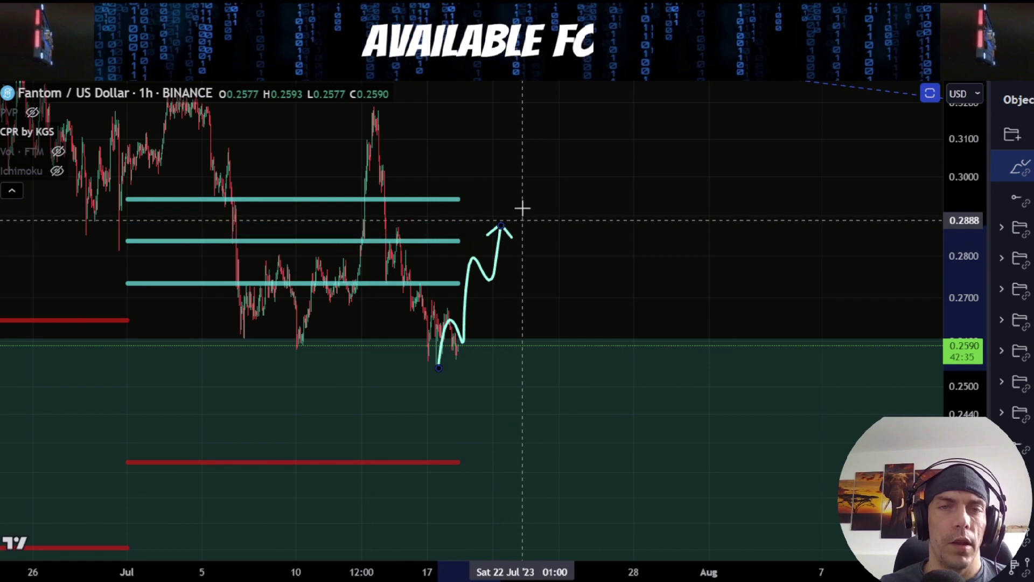
{"action": "key", "text": "ctrl+z"}
{"action": "mouse_move", "coordinate": [382, 136]}
{"action": "left_mouse_down"}
{"action": "mouse_move", "coordinate": [531, 404]}
{"action": "mouse_move", "coordinate": [555, 539]}
{"action": "left_mouse_up"}
{"action": "key", "text": "ctrl+z"}
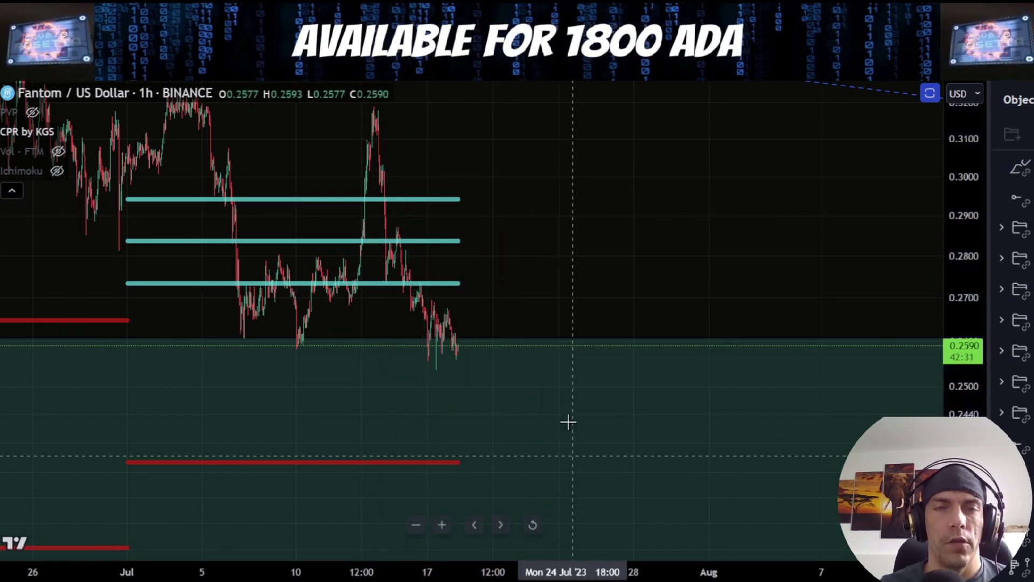
Examine the monthly pivot supports down through the green and yellow target zones and the monthly resistances above price.
{"action": "left_click_drag", "start_coordinate": [593, 256], "coordinate": [561, 146]}
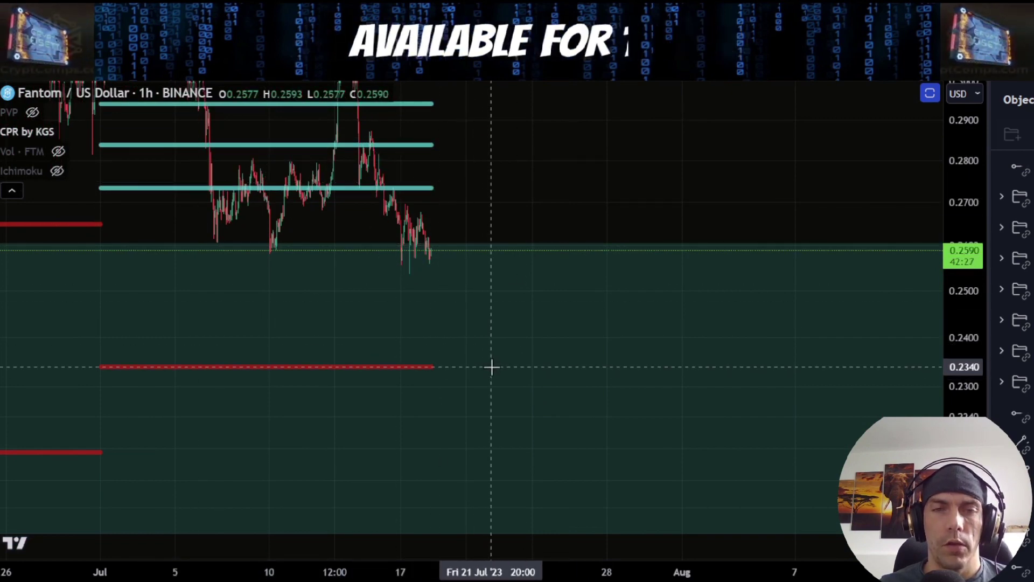
{"action": "scroll", "coordinate": [489, 364], "scroll_direction": "down", "scroll_amount": 3}
{"action": "left_click_drag", "start_coordinate": [637, 366], "coordinate": [636, 239]}
{"action": "left_click_drag", "start_coordinate": [947, 230], "coordinate": [950, 498]}
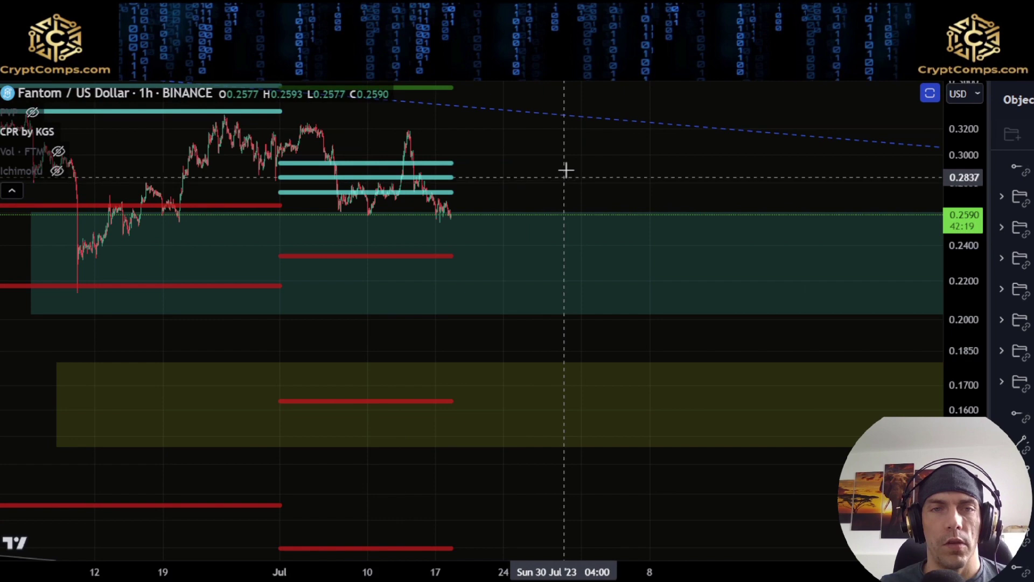
{"action": "left_click_drag", "start_coordinate": [566, 170], "coordinate": [591, 329]}
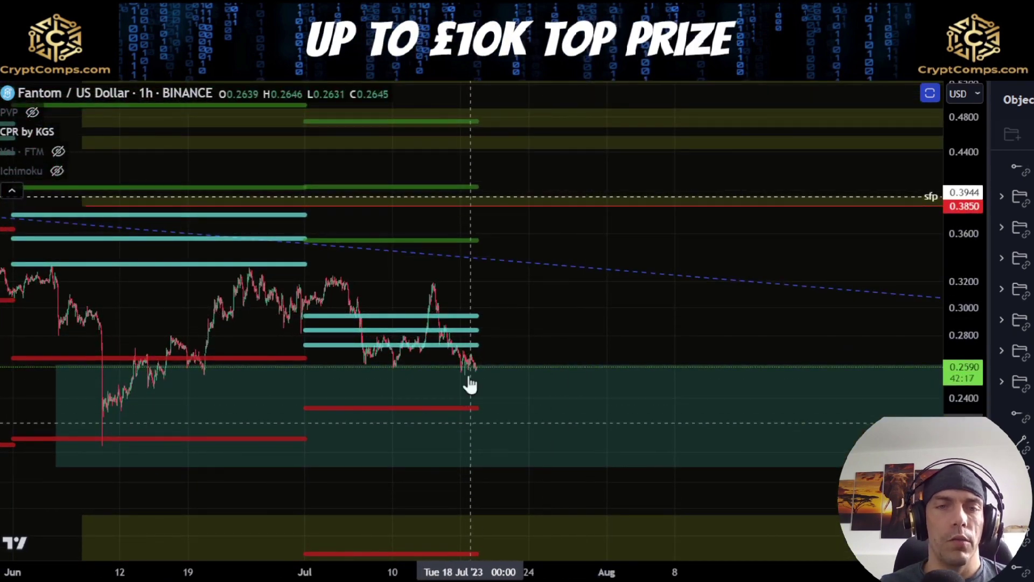
Sketch a wavy rebound from the mid-July low to about 0.3100, above the monthly central pivots, and remove the strokes.
{"action": "mouse_move", "coordinate": [466, 371]}
{"action": "left_mouse_down"}
{"action": "mouse_move", "coordinate": [495, 294]}
{"action": "mouse_move", "coordinate": [511, 291]}
{"action": "mouse_move", "coordinate": [523, 319]}
{"action": "left_mouse_up"}
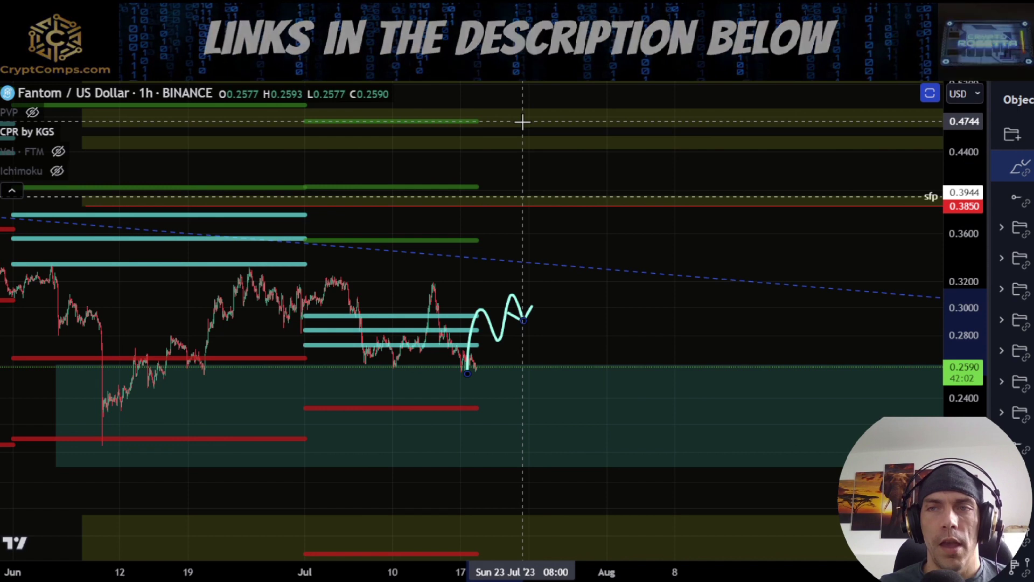
{"action": "mouse_move", "coordinate": [478, 372]}
{"action": "left_mouse_down"}
{"action": "mouse_move", "coordinate": [531, 282]}
{"action": "mouse_move", "coordinate": [543, 121]}
{"action": "mouse_move", "coordinate": [492, 196]}
{"action": "left_mouse_up"}
{"action": "key", "text": "Delete"}
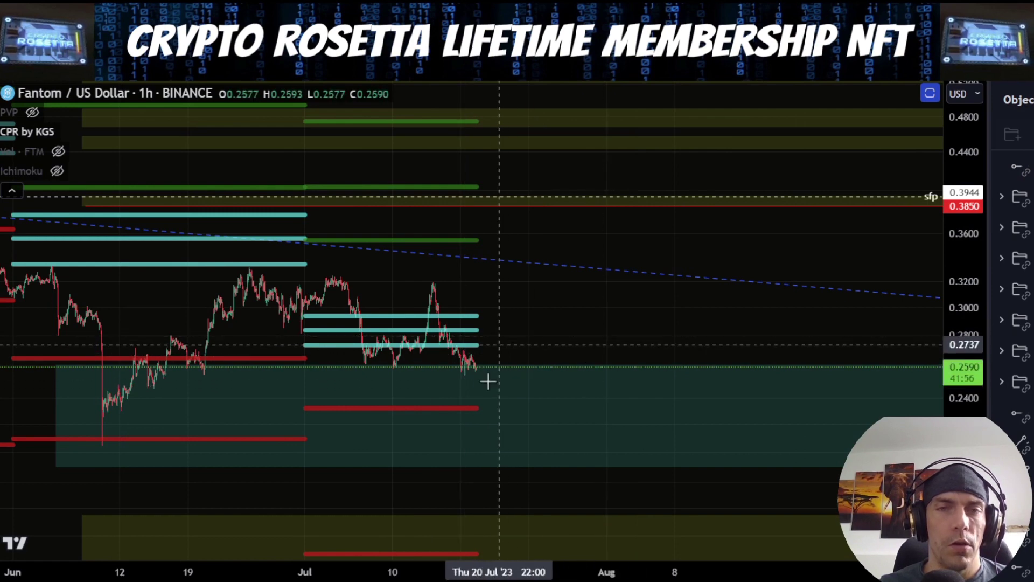
{"action": "mouse_move", "coordinate": [558, 290]}
{"action": "left_mouse_down"}
{"action": "mouse_move", "coordinate": [524, 240]}
{"action": "mouse_move", "coordinate": [549, 291]}
{"action": "left_mouse_up"}
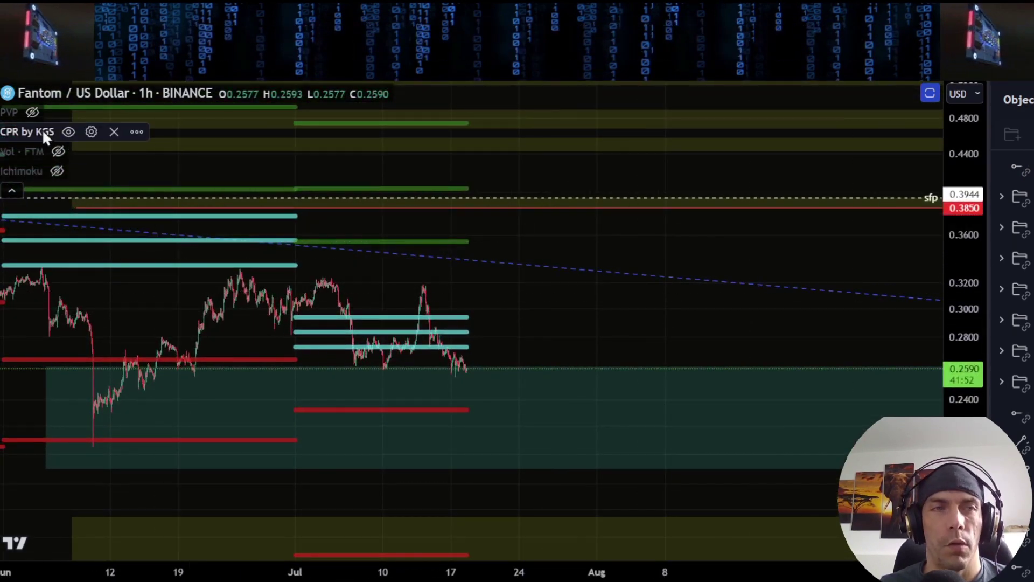